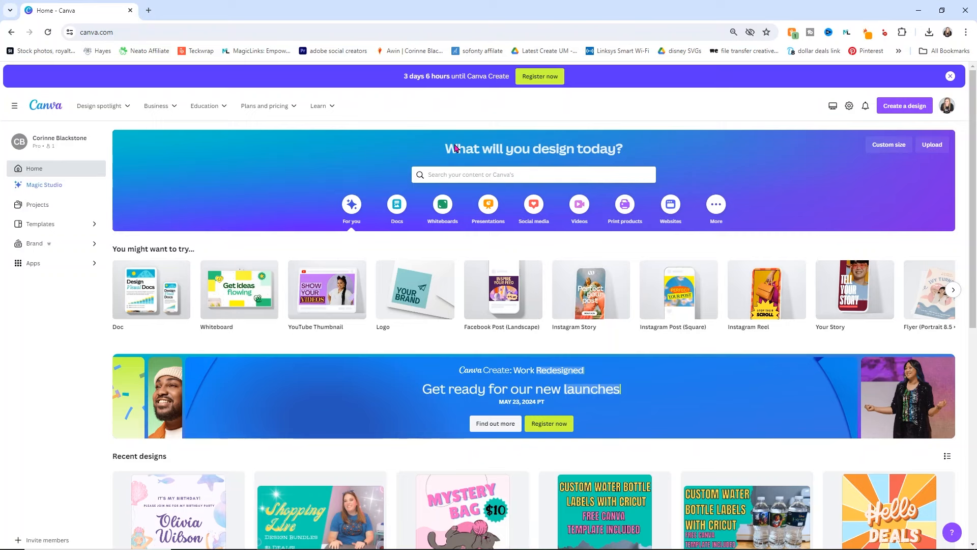
- Search the templates for "birthday invitations" and browse the designs
left_click(445, 176)
type("birthday invitations")
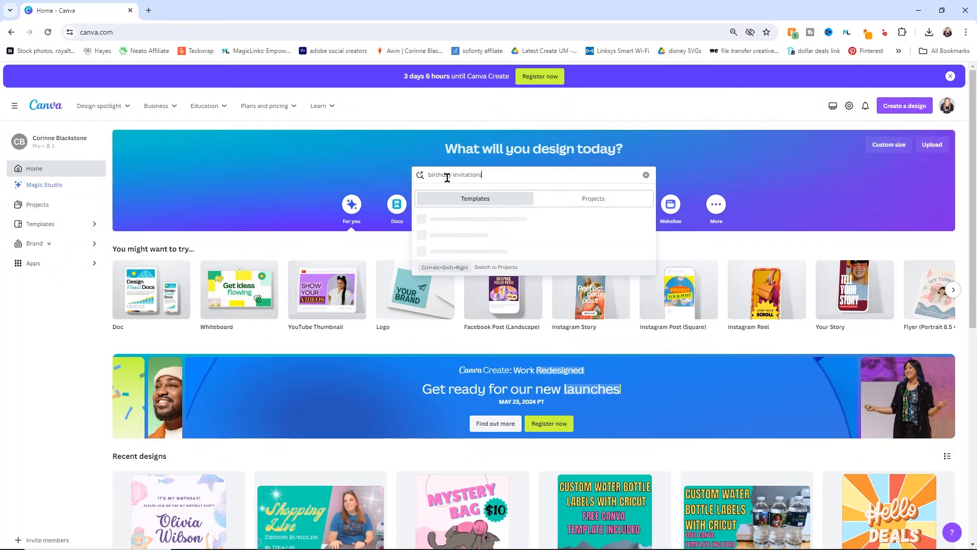
key("Return")
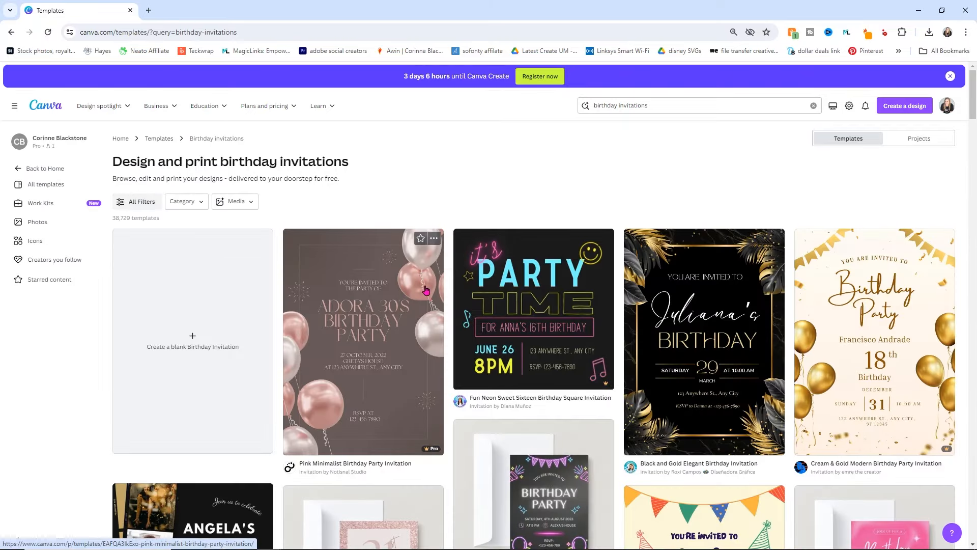
scroll(426, 289, "down", 4)
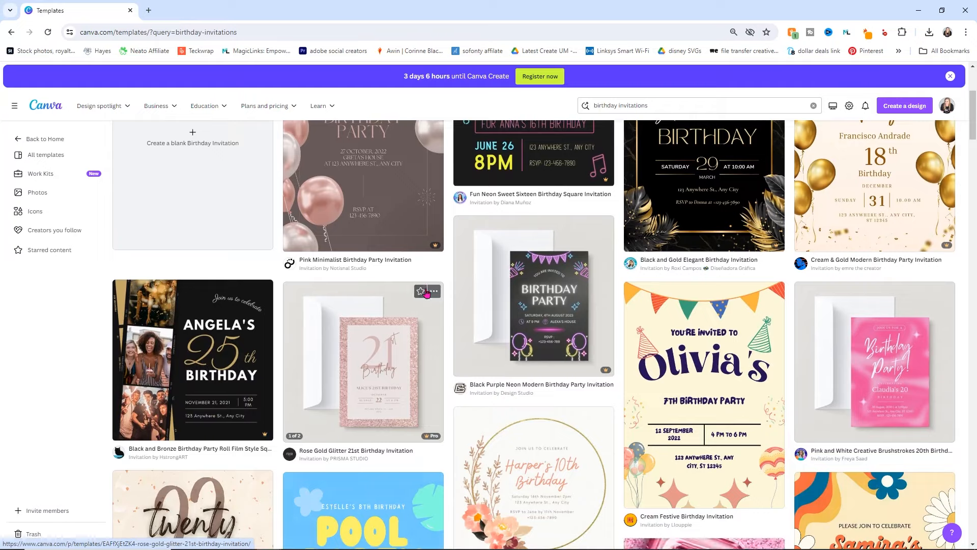
scroll(377, 331, "down", 6)
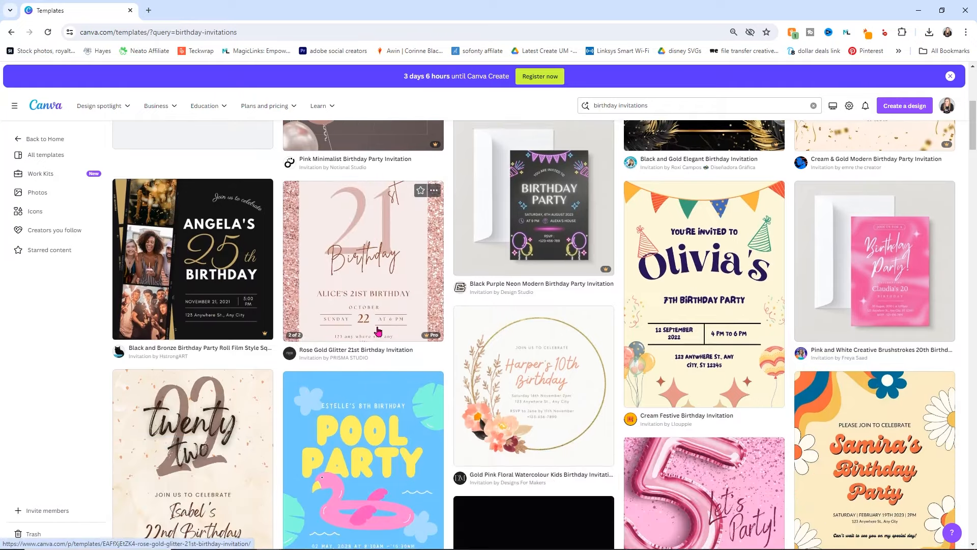
scroll(377, 331, "down", 12)
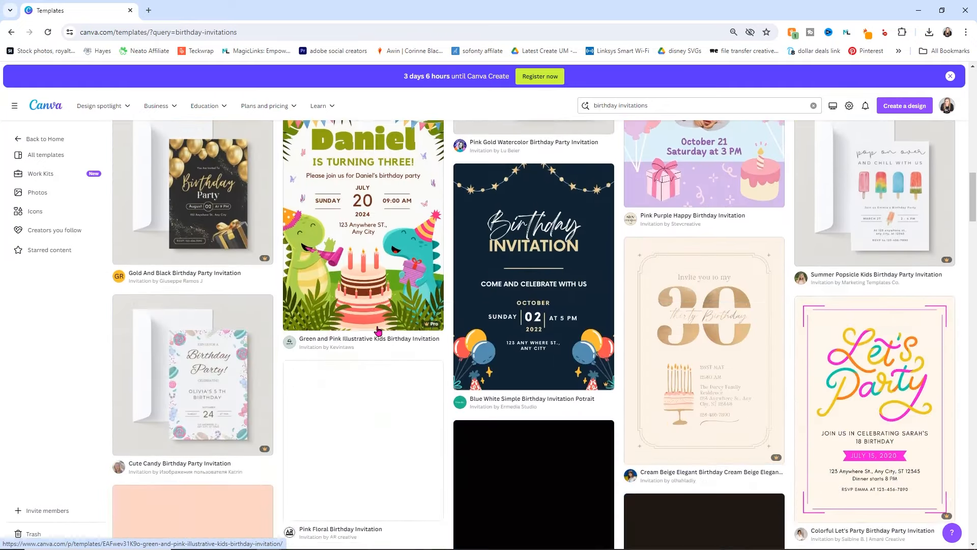
scroll(376, 332, "up", 20)
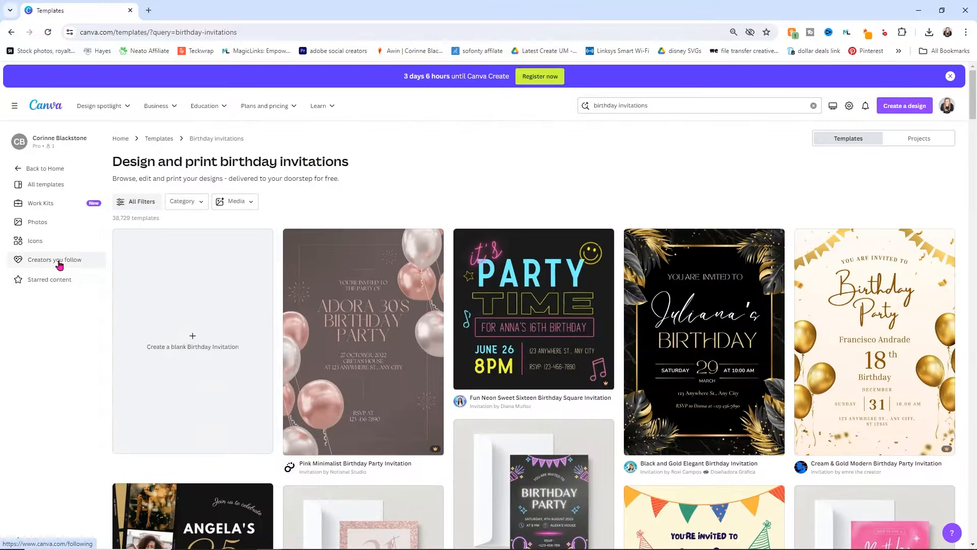
- Create a design from the starred Purple Watercolor Mermaid Birthday Party Invitation template
left_click(44, 284)
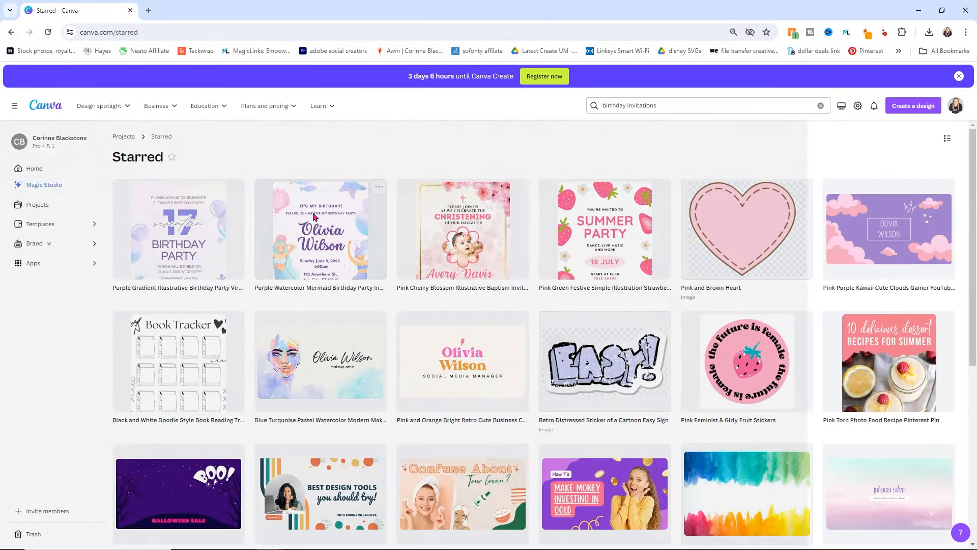
left_click(314, 217)
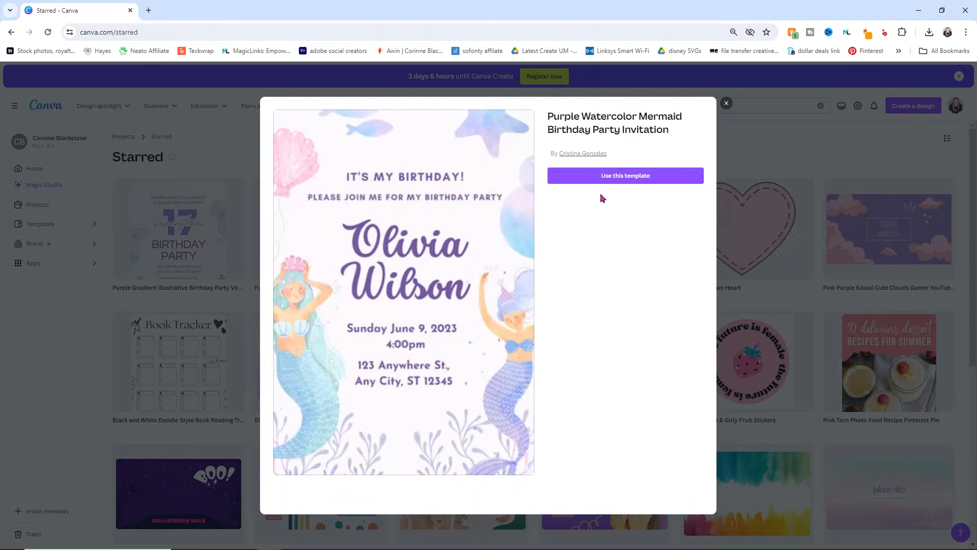
left_click(625, 179)
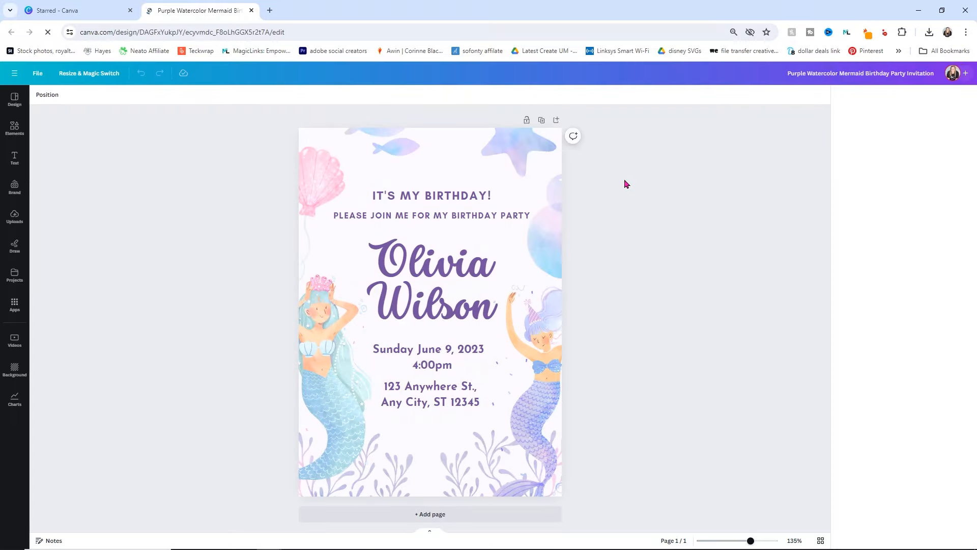
- Delete the large sample name and replace the date text with "Friday May 31st 2024" and "5PM" on a second line
left_click(413, 269)
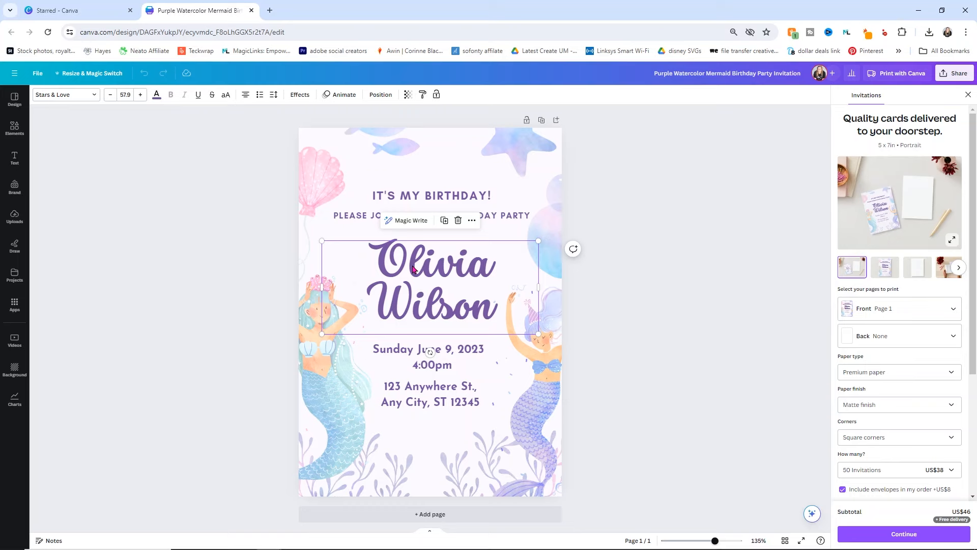
key("Delete")
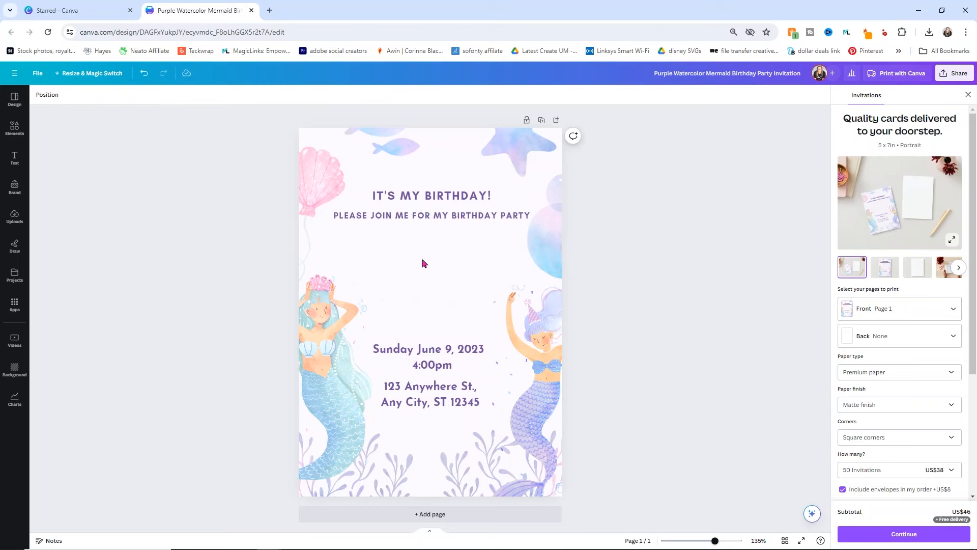
left_click(416, 351)
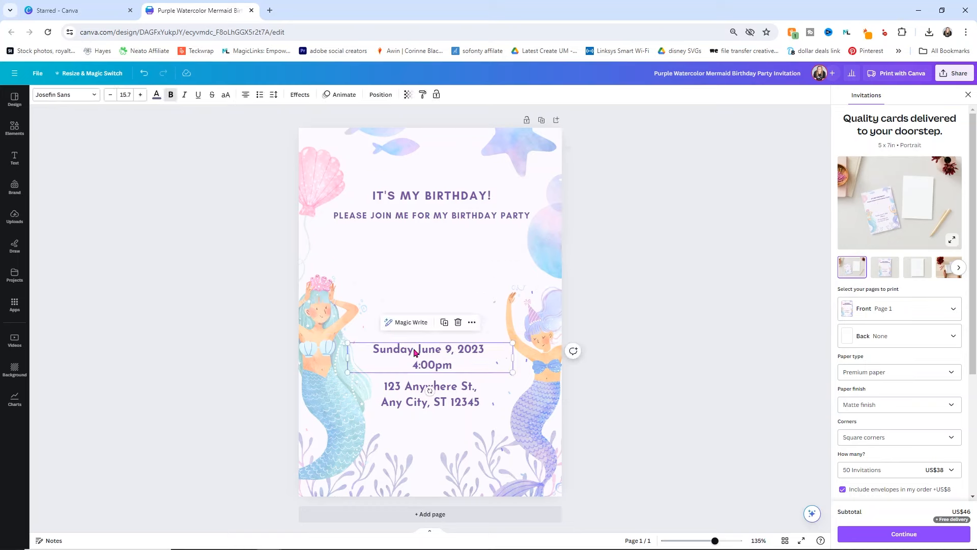
double_click(465, 358)
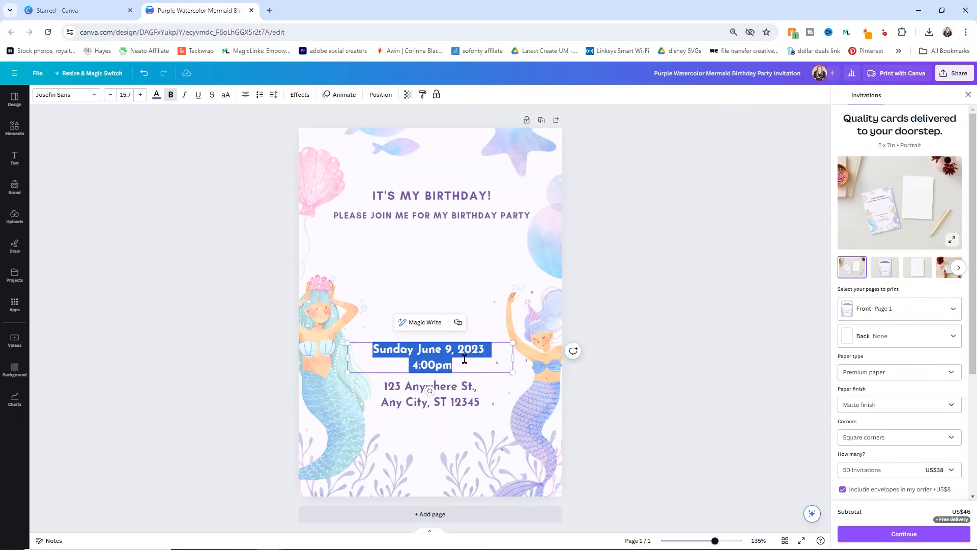
type("Friday ")
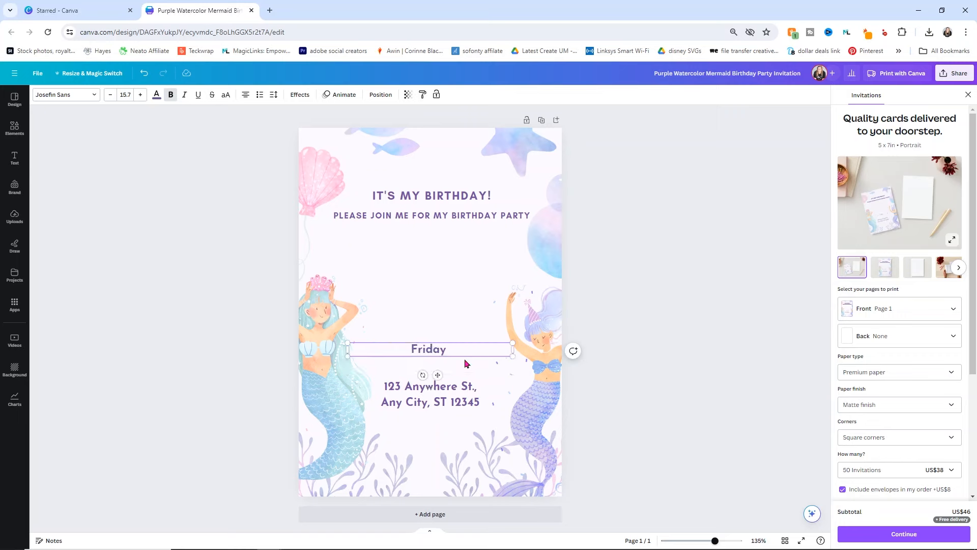
type("May 31st 2024")
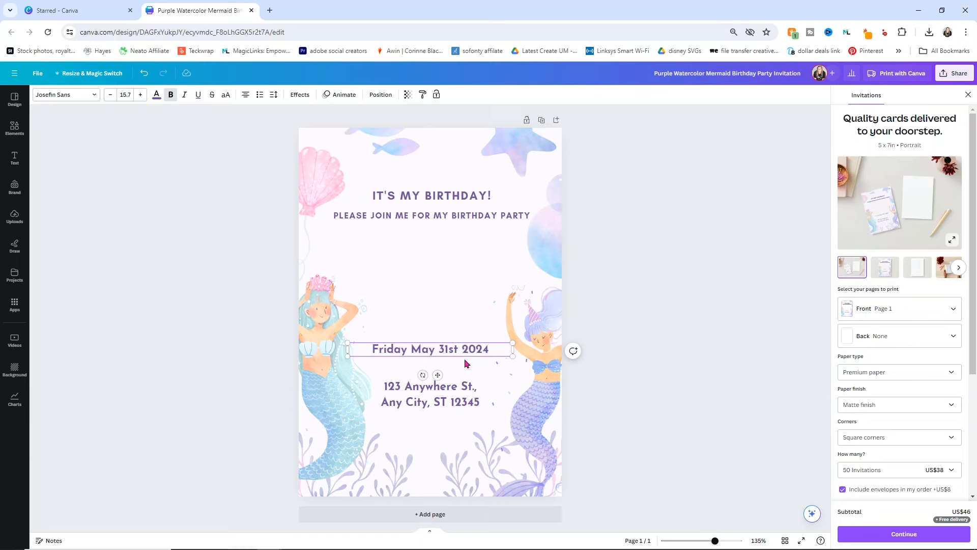
key("Return")
type("5PM")
- Replace the placeholder address with the party's street address on one line and the city, state and ZIP code below it
left_click(460, 384)
left_click(504, 389)
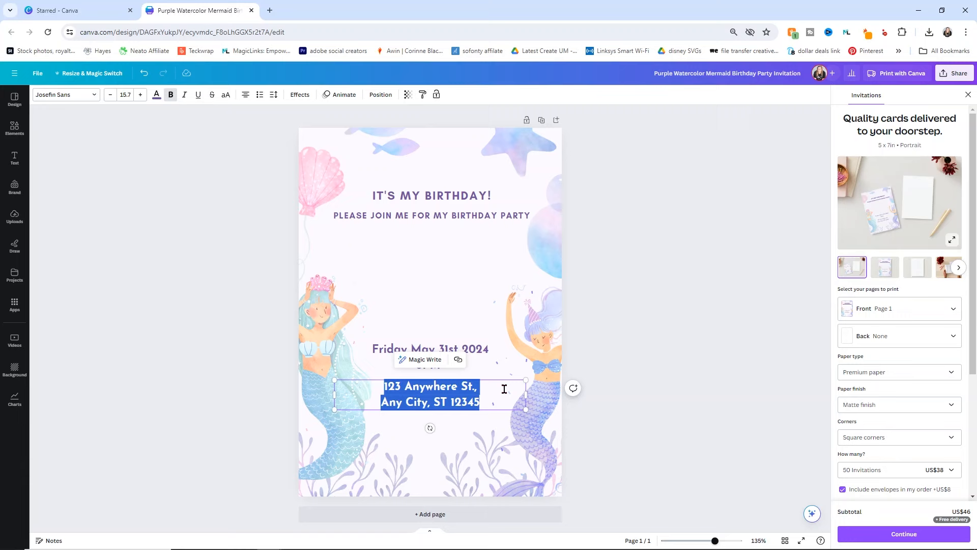
type("567 ")
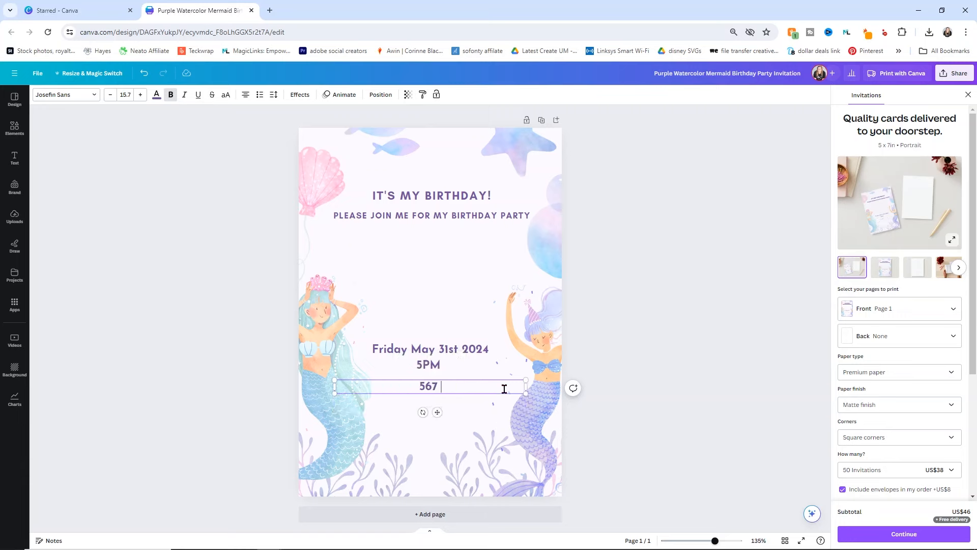
type("Main St.")
key("Return")
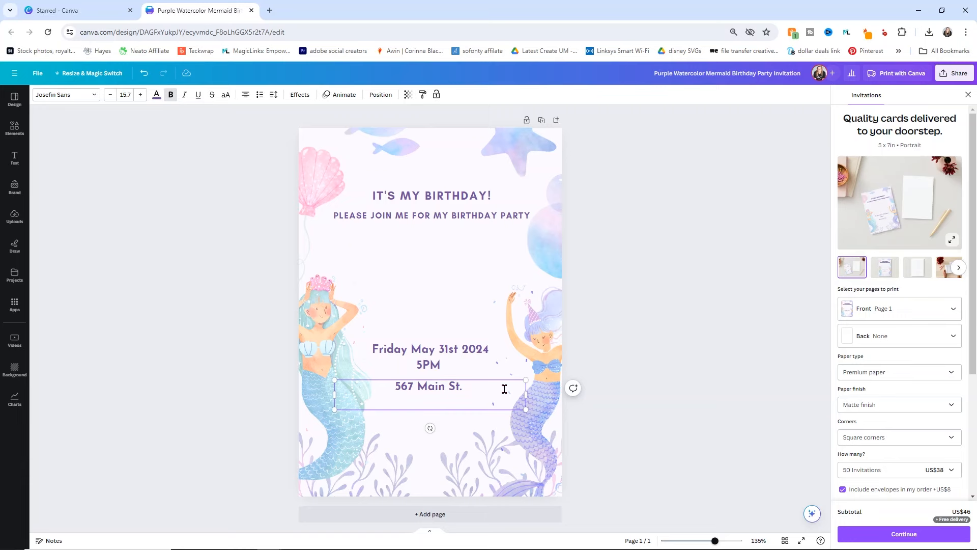
type("Youngbvill")
key("BackSpace")
key("BackSpace")
key("BackSpace")
key("BackSpace")
key("BackSpace")
type("ville, WI")
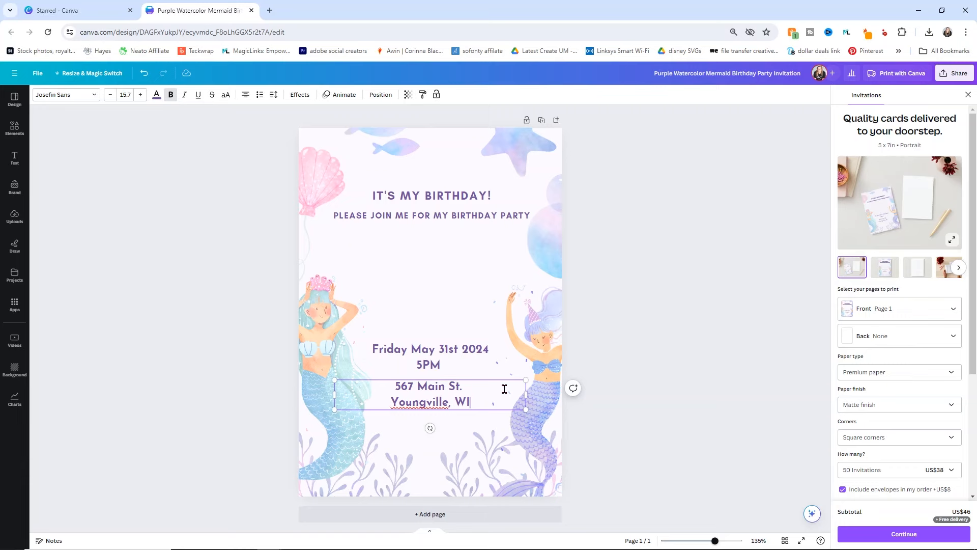
type(" 45896")
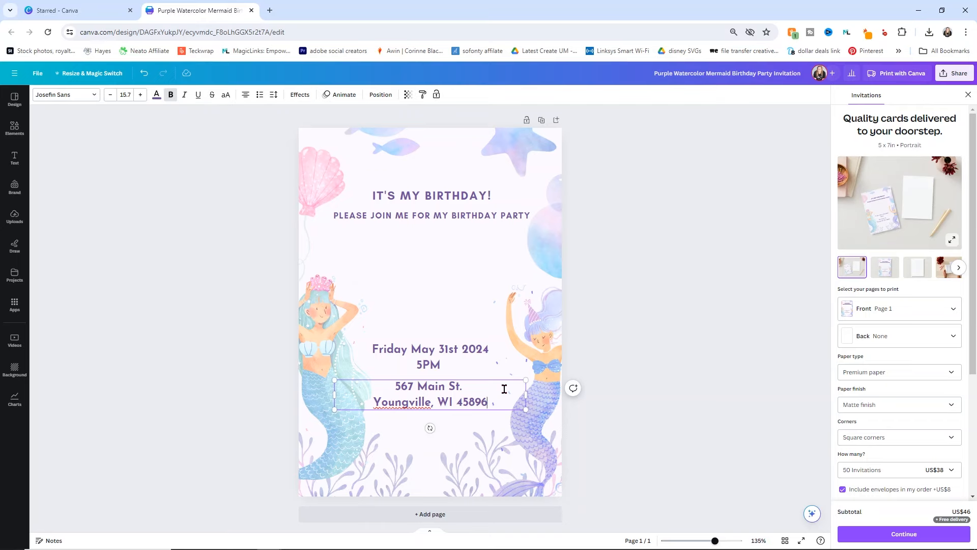
left_click(625, 317)
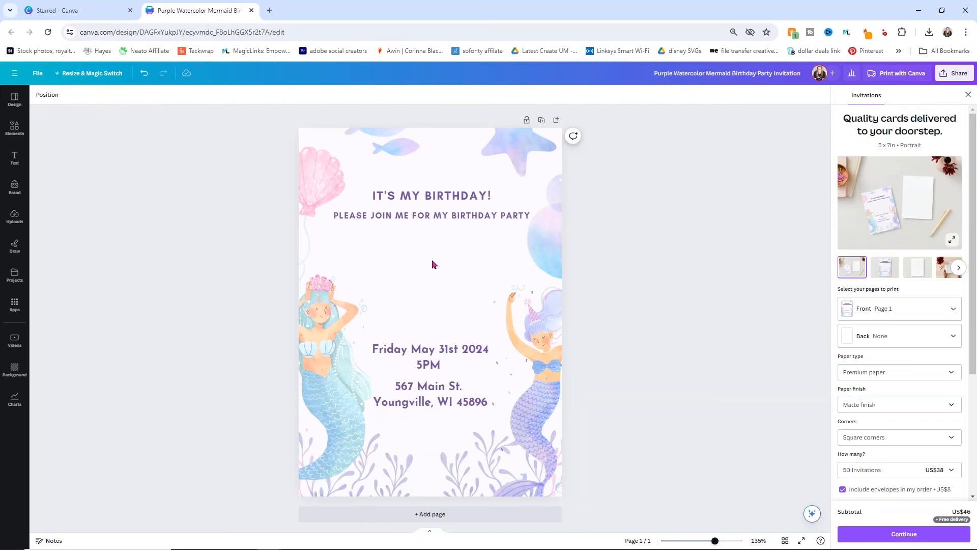
- Enlarge the address text to size 19.2 and the date text to 19.3, repositioning both lower between the mermaids
mouse_move(430, 386)
left_mouse_down()
mouse_move(432, 422)
mouse_move(432, 401)
left_mouse_up()
left_click_drag(527, 395, 570, 388)
left_click_drag(474, 416, 454, 415)
left_click(444, 360)
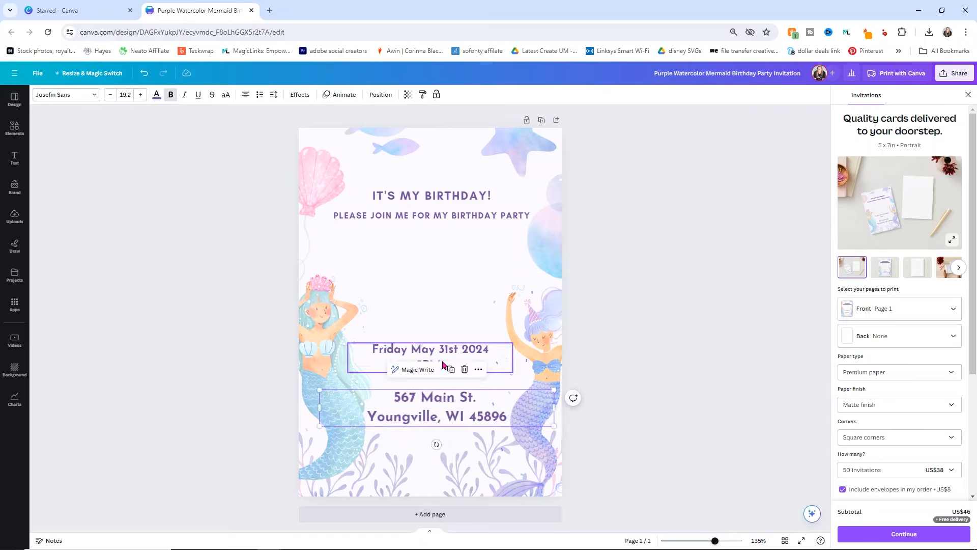
left_click_drag(513, 342, 550, 336)
left_click_drag(472, 348, 453, 355)
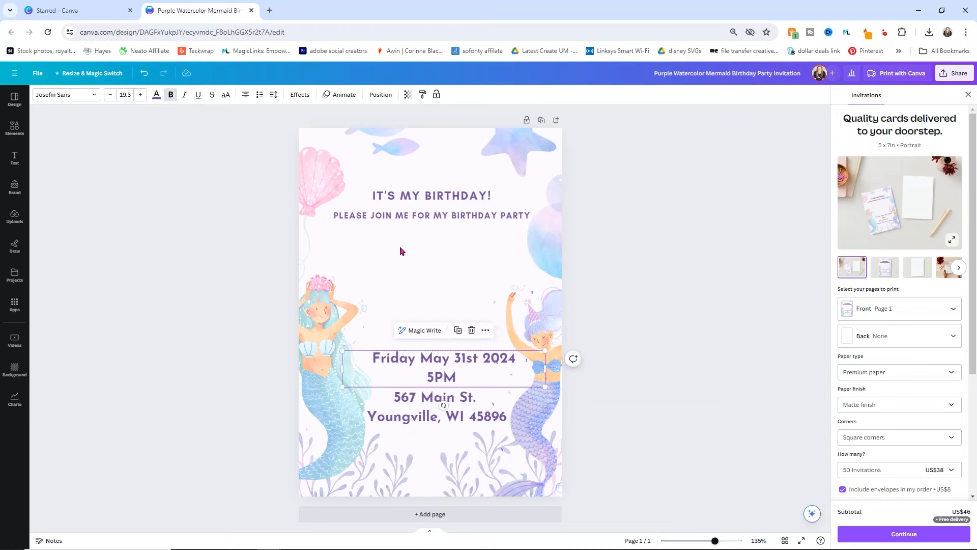
- Replace the "Please join me for my birthday party" line with "MERMAID OUTFITS ENCOURAGED"
double_click(440, 219)
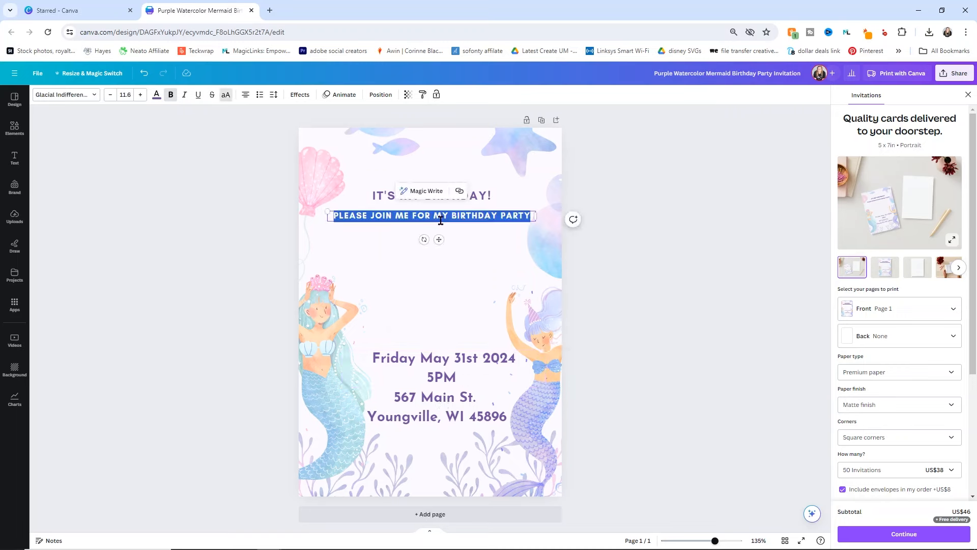
type("MERMAID ")
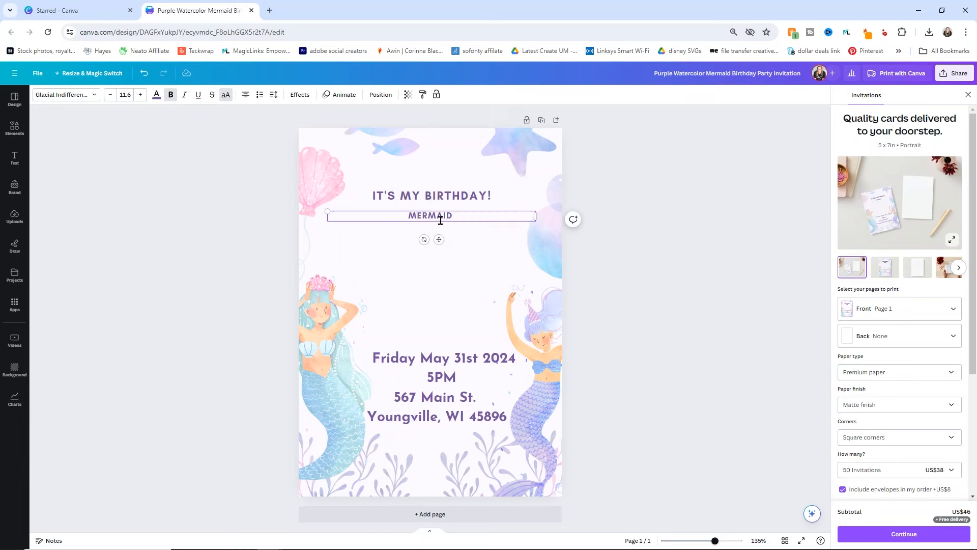
type("OUTFITS EN")
type("COURAGE")
type("S")
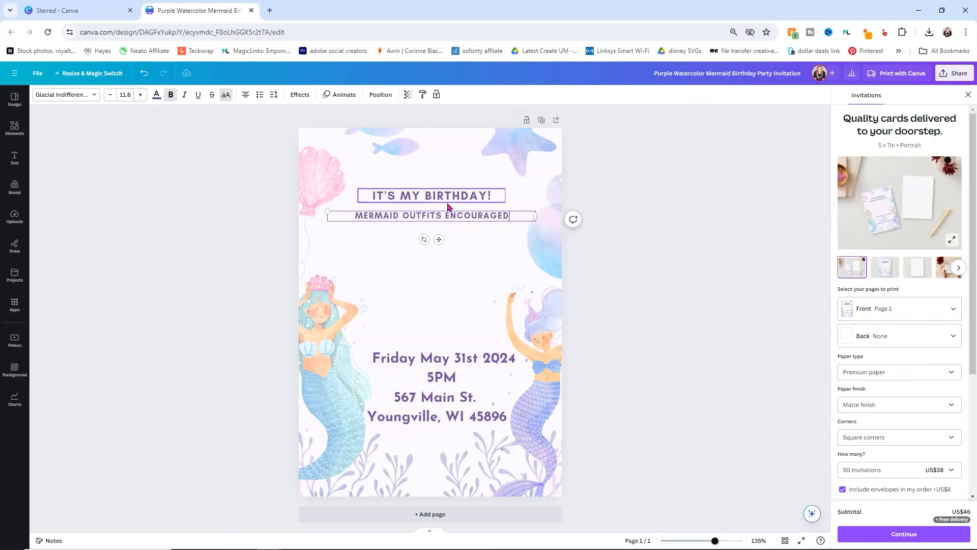
- Replace the "It's my birthday!" heading with "JOIN US FOR A CELEBRATION" and widen its text box to fit one line
double_click(453, 202)
type("J")
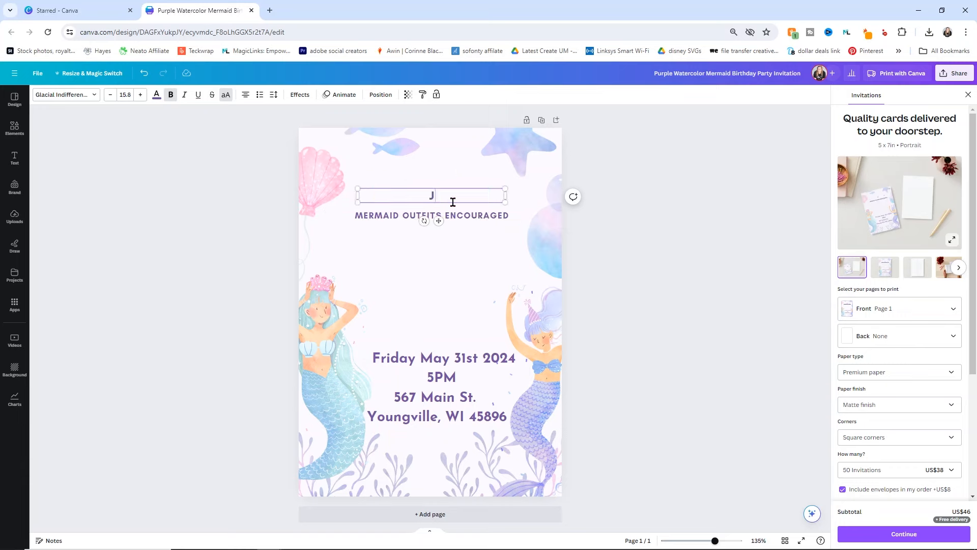
type("OIN US FOR A CELEBRATIONS")
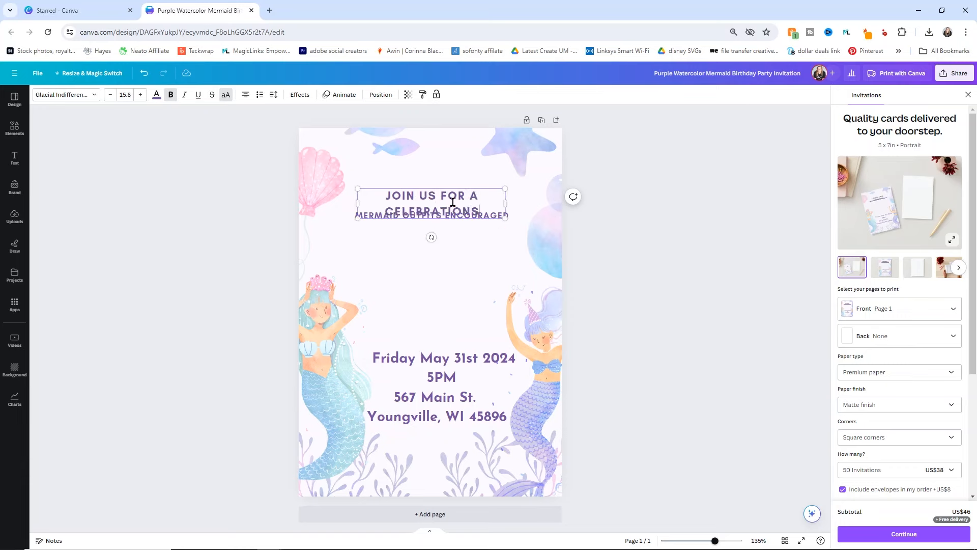
key("BackSpace")
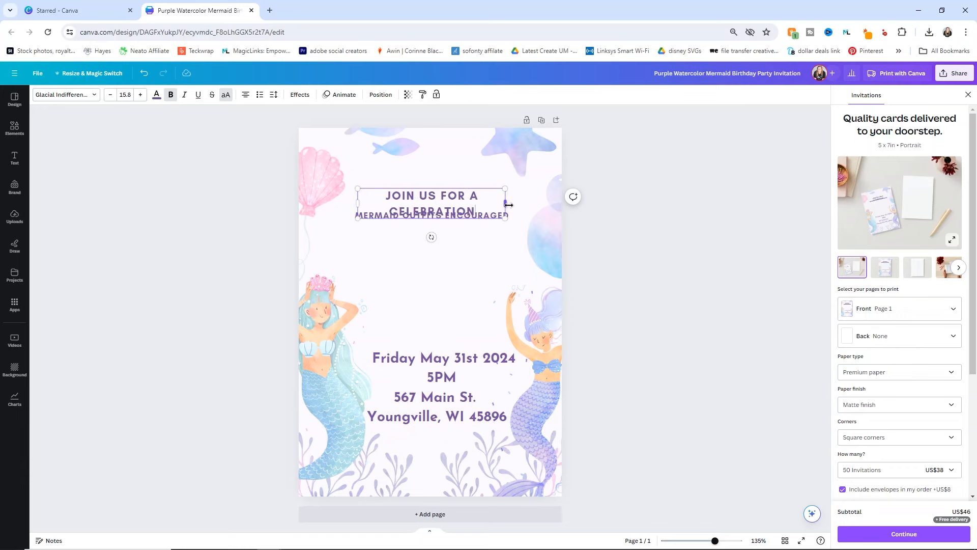
left_click_drag(506, 201, 556, 195)
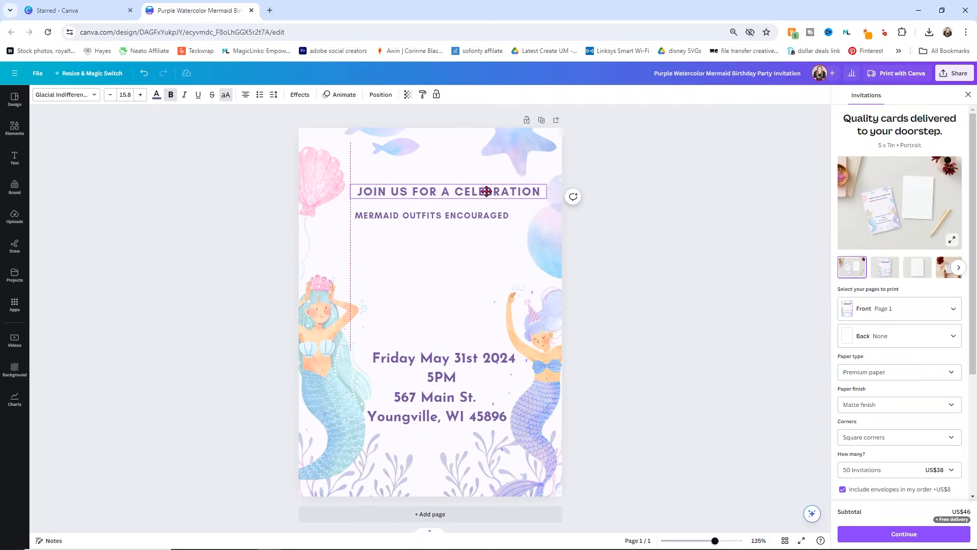
- Move the celebration heading and the mermaid outfits line higher on the invitation, with the outfits line just below the heading
left_click_drag(494, 196, 478, 182)
left_click(475, 215)
left_click_drag(475, 215, 461, 197)
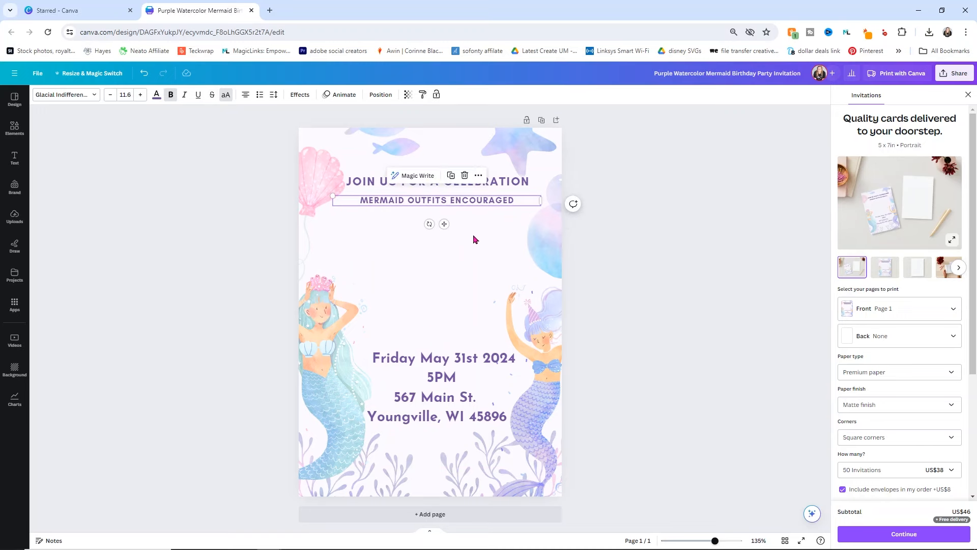
- Shift the date and time text slightly up and left, and undo its accidental rotation
left_click(429, 361)
left_click_drag(429, 361, 422, 355)
left_click_drag(439, 404, 442, 403)
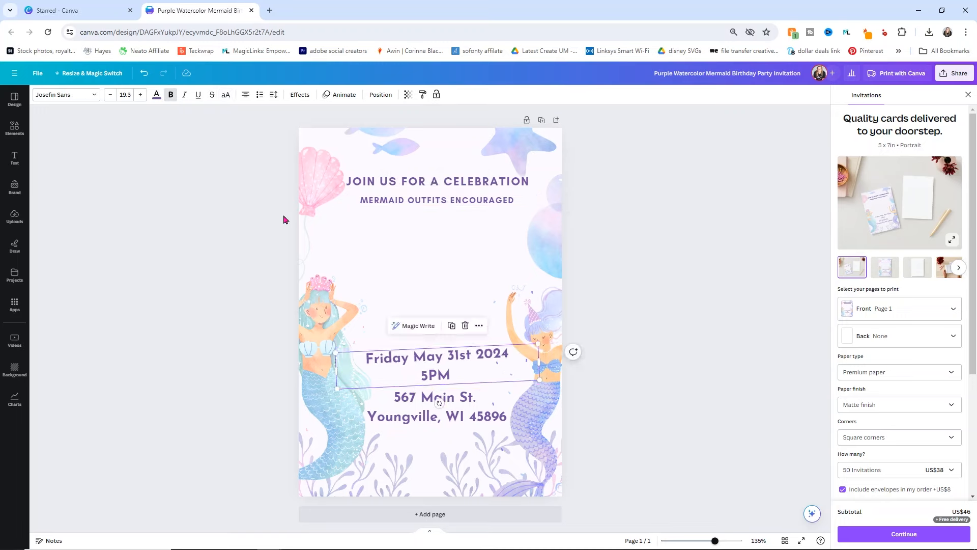
left_click(144, 73)
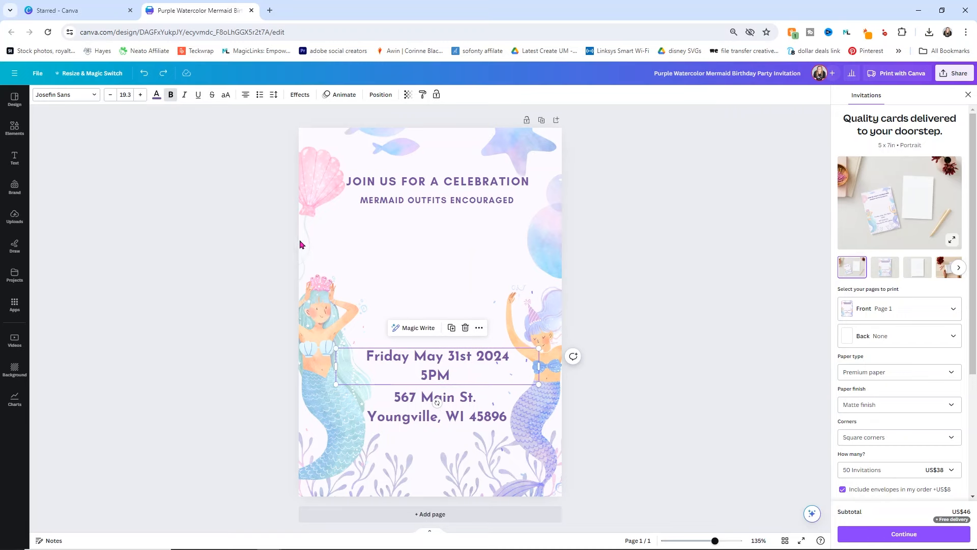
left_click(631, 257)
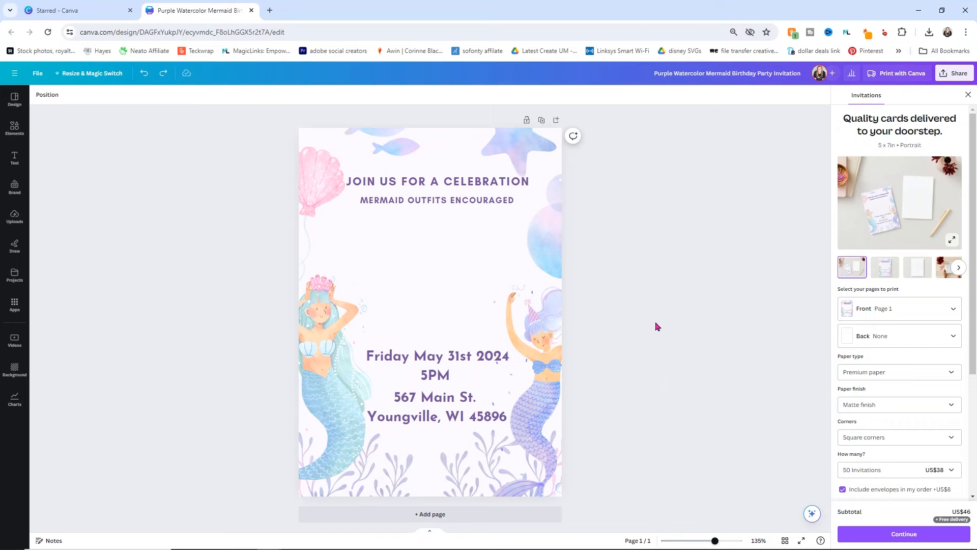
- Download the finished invitation design as a PNG file
left_click(942, 84)
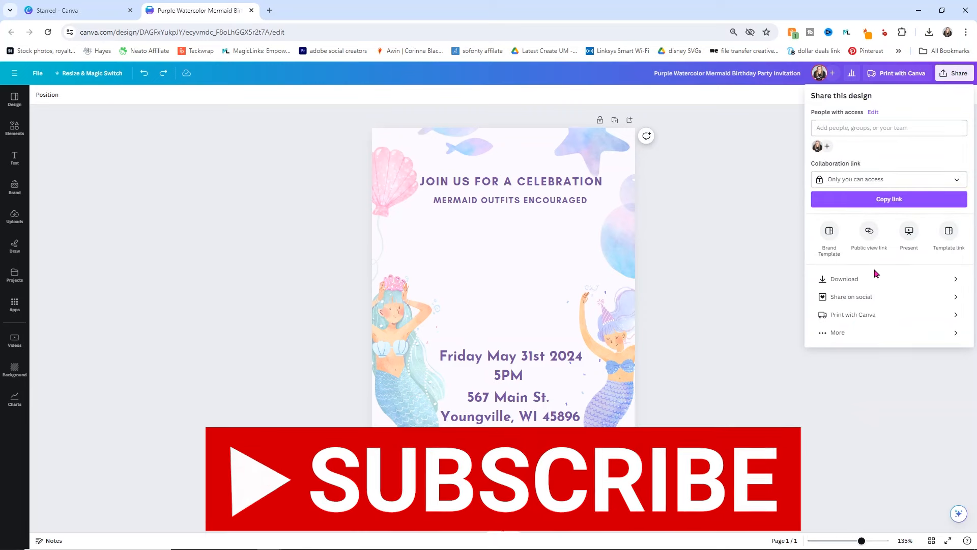
left_click(872, 275)
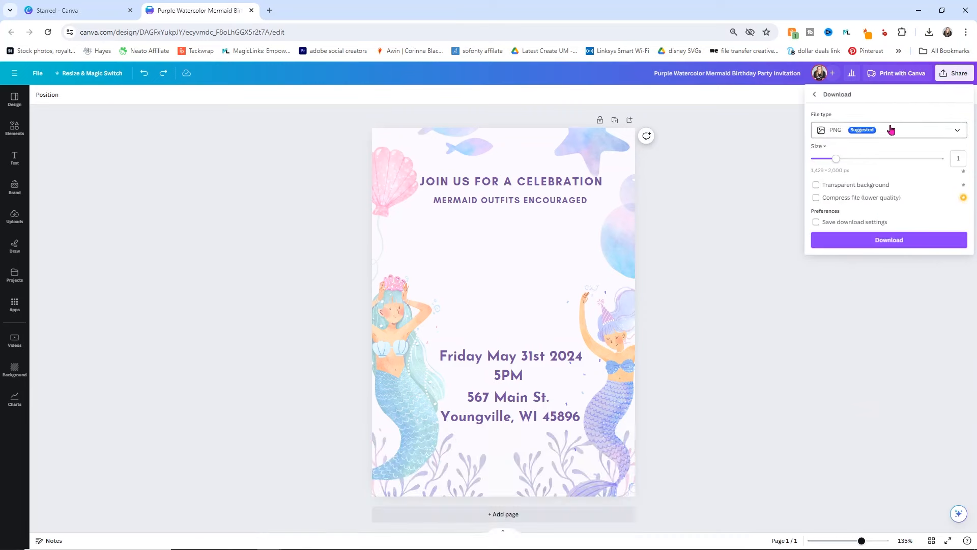
left_click(872, 242)
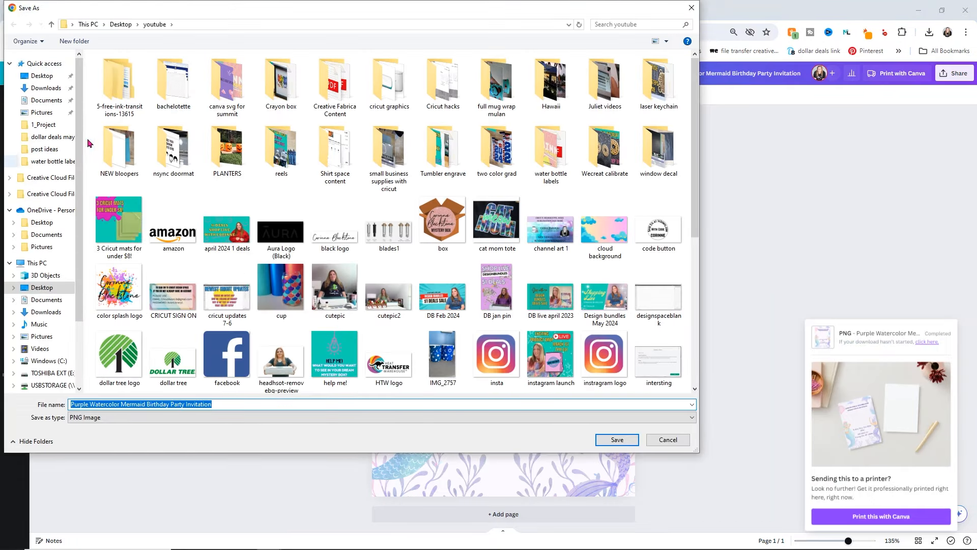
- Create a "foil invite" folder inside the youtube folder and save the invitation PNG in it under its existing name
right_click(300, 189)
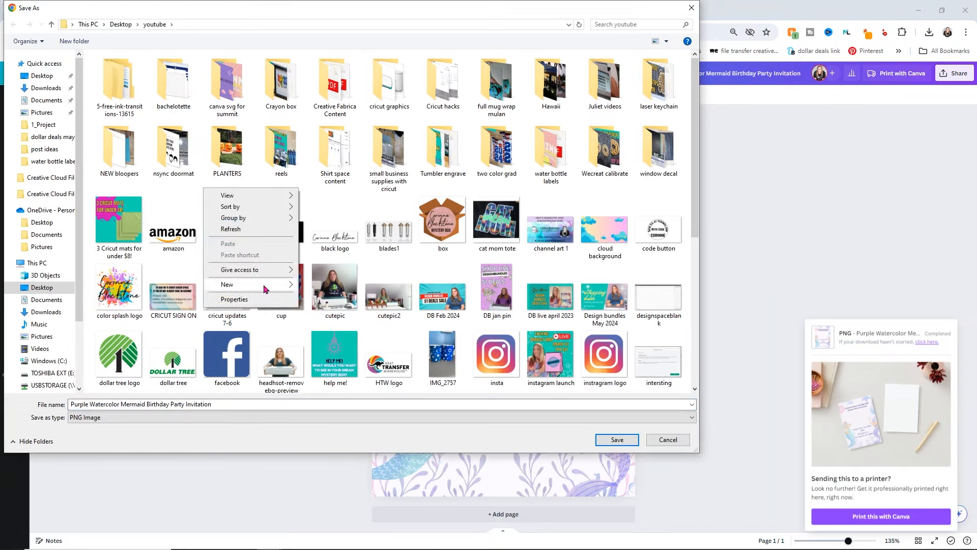
left_click(316, 285)
type("foil invite")
key("Return")
double_click(185, 142)
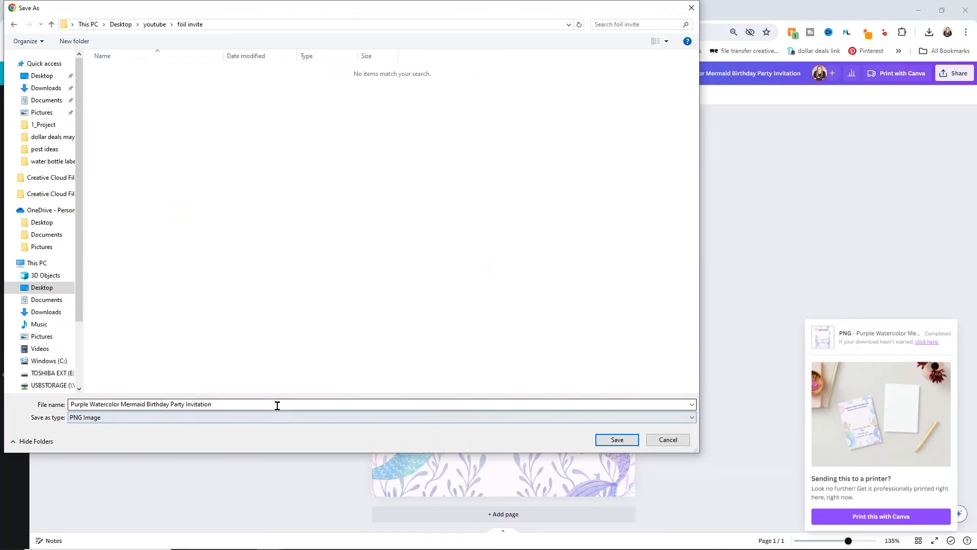
left_click(633, 443)
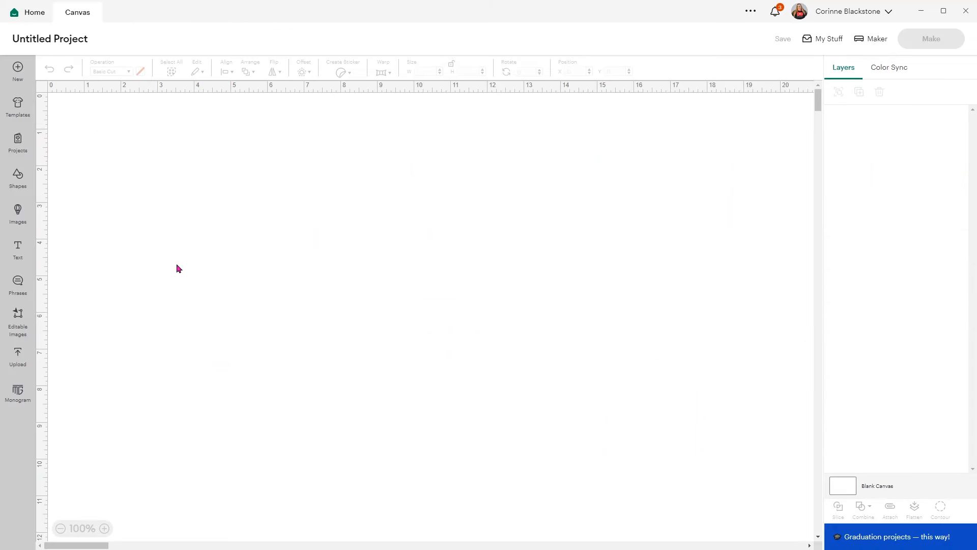
- Switch to Cricut Design Space and load the mermaid invitation PNG from the "foil invite" folder as a new image upload
left_click(17, 359)
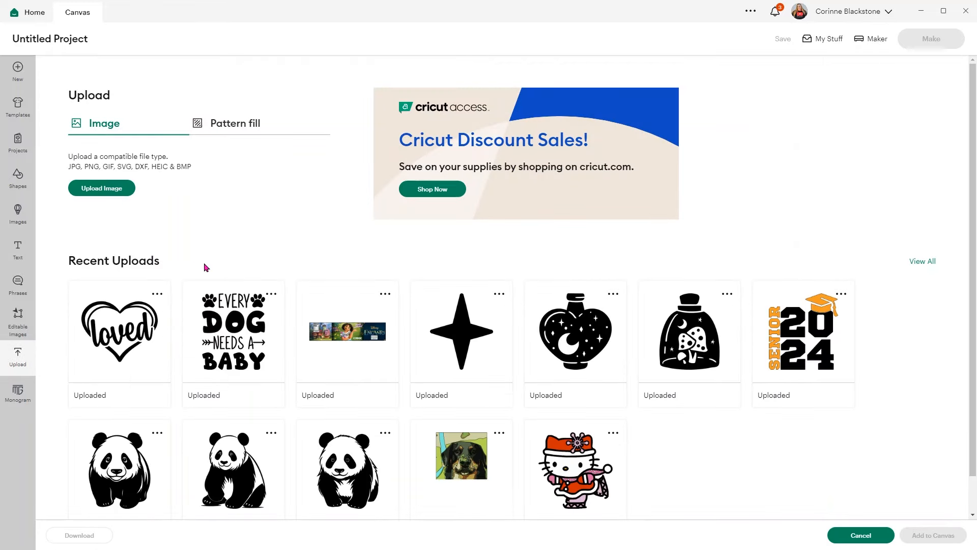
left_click(104, 190)
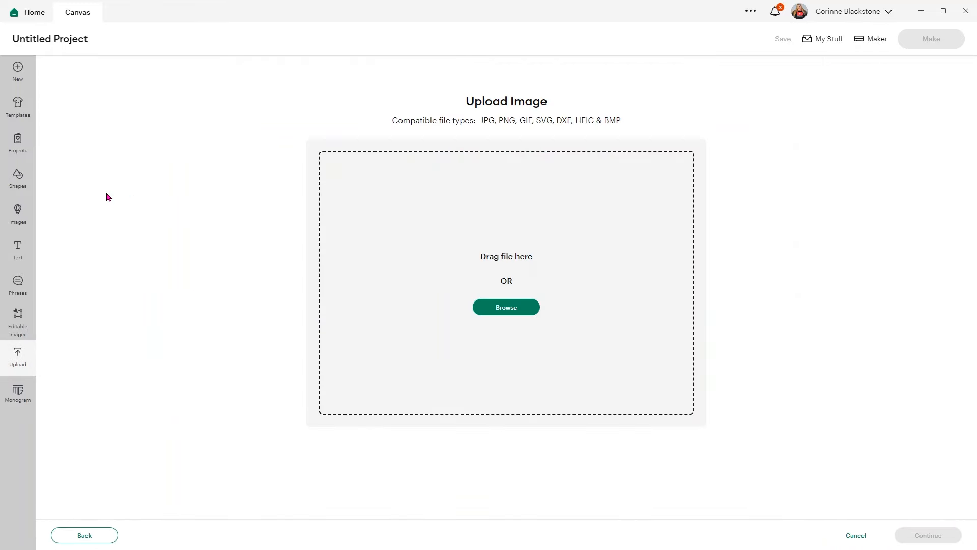
left_click(507, 306)
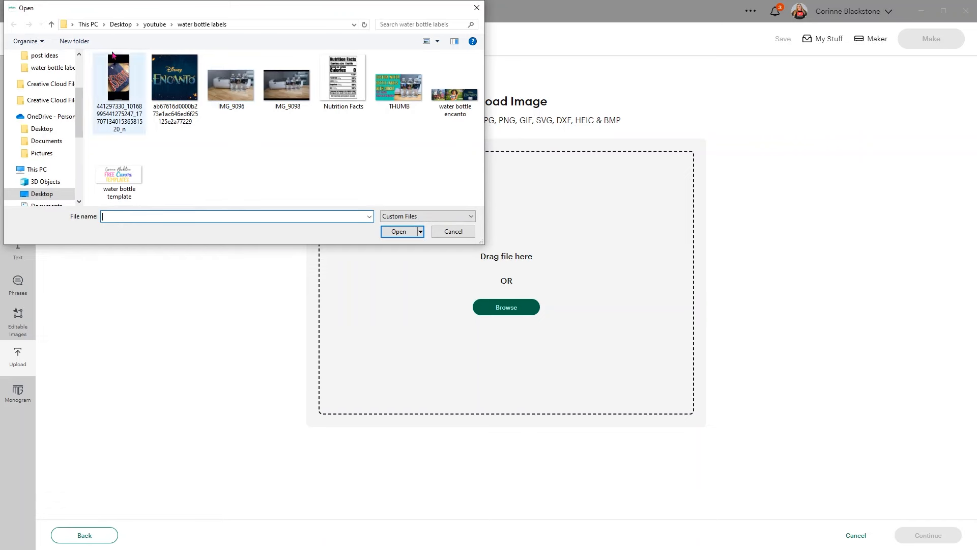
left_click(155, 24)
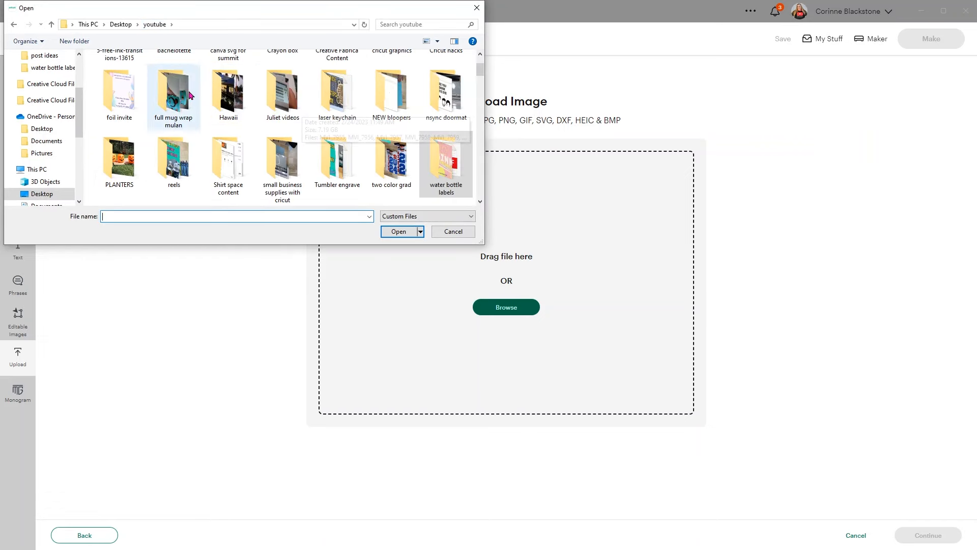
double_click(120, 84)
left_click(122, 78)
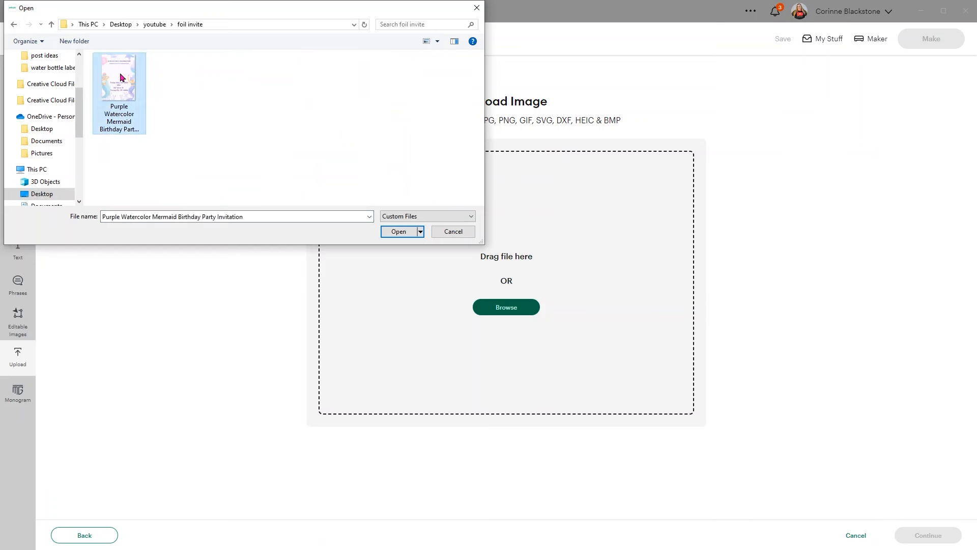
double_click(120, 72)
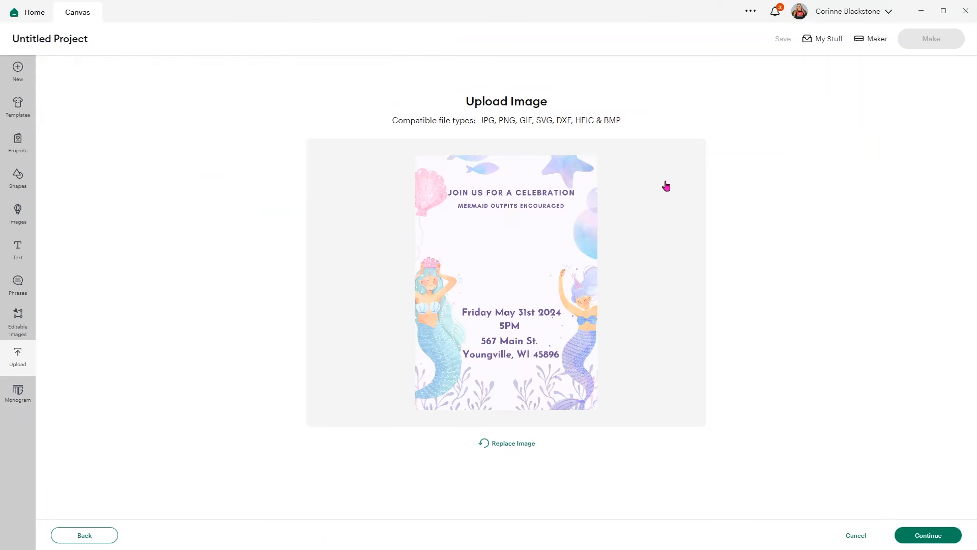
- Upload the invitation as a Flat Graphic with its background kept, file it in the "print then cut" collection, and add it to the canvas
left_click(907, 535)
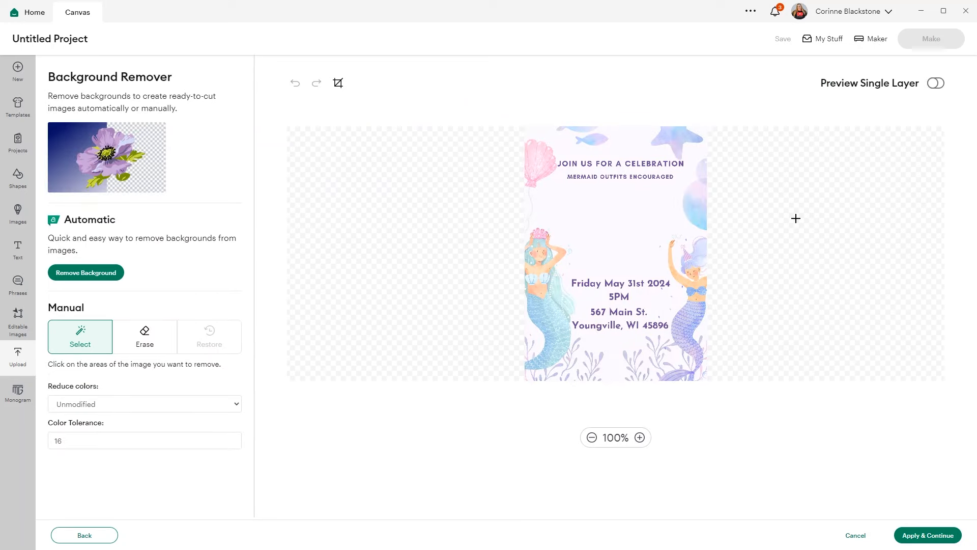
left_click(929, 534)
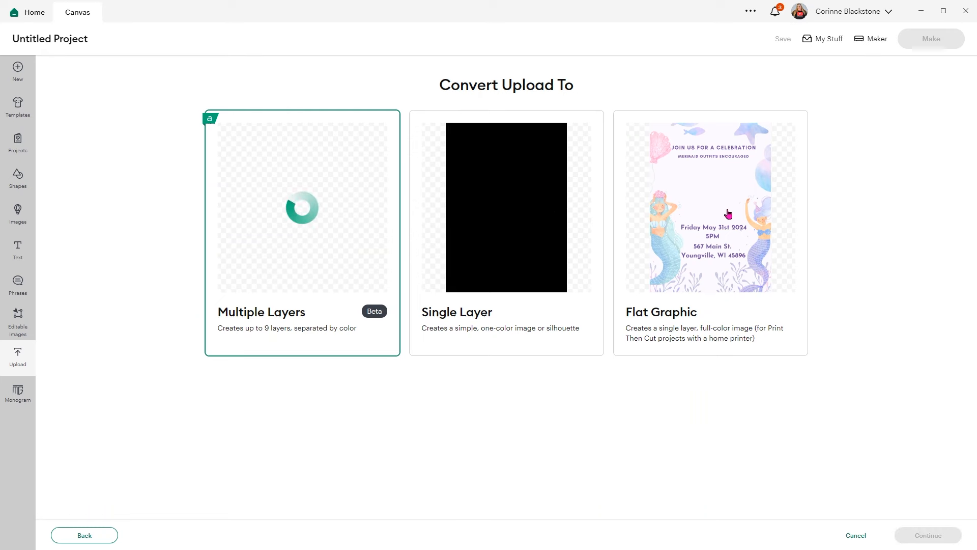
left_click(734, 173)
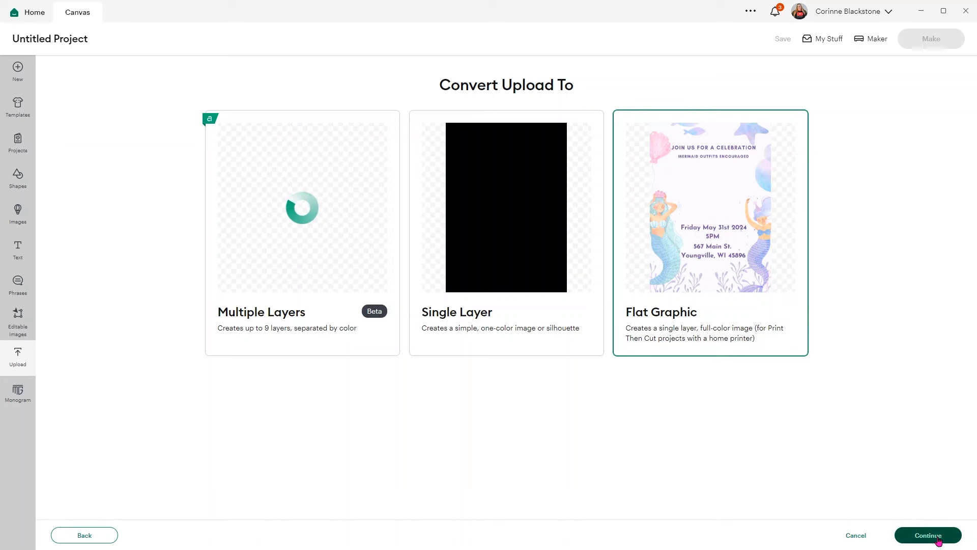
left_click(929, 535)
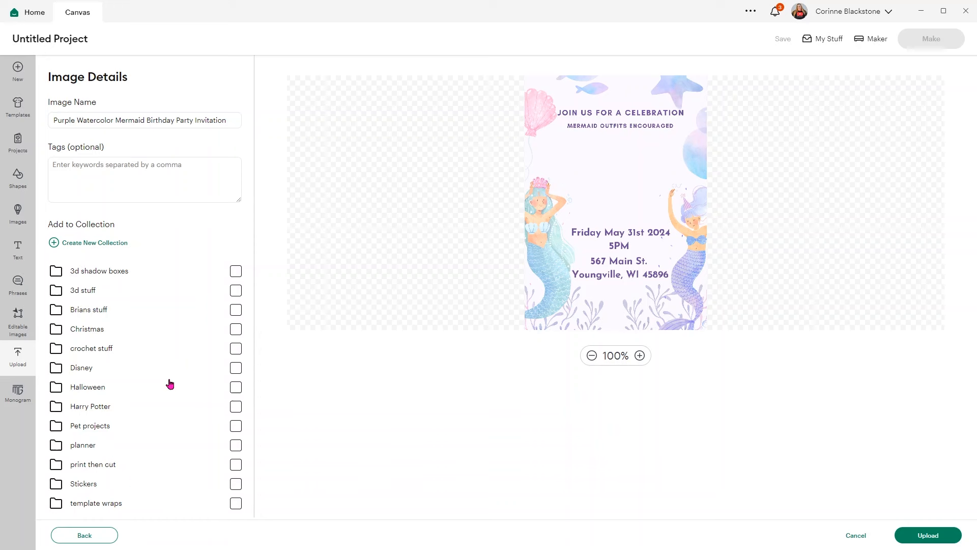
left_click(235, 465)
left_click(928, 535)
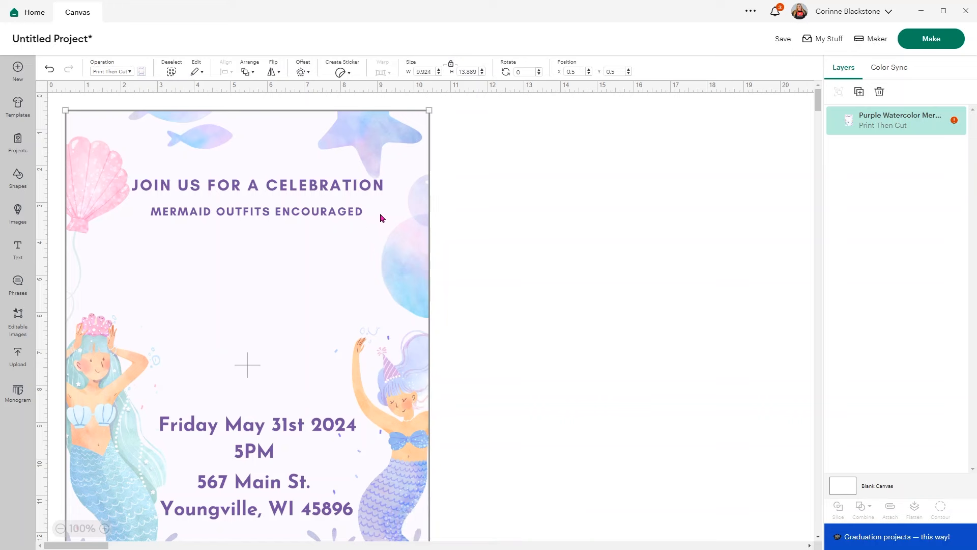
- Set the invitation's width to 5 in with proportions locked, then deselect it
left_click(429, 71)
type("5")
key("Return")
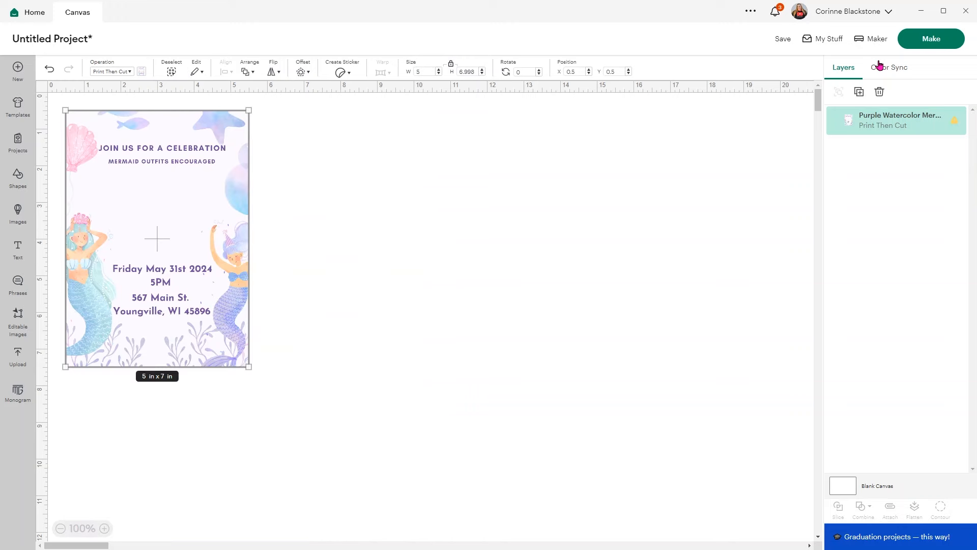
left_click(350, 212)
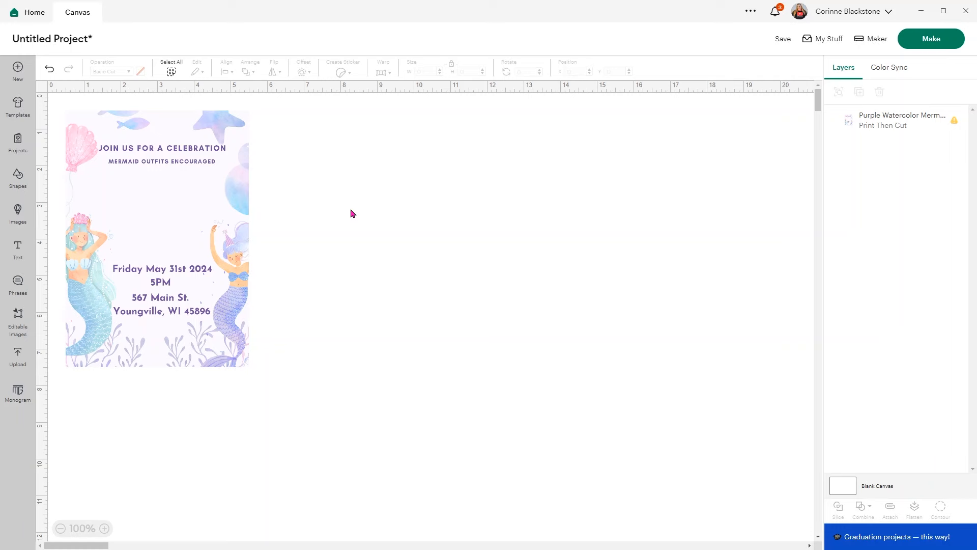
- Set the invitation's width to 4 in with proportions locked
left_click(136, 228)
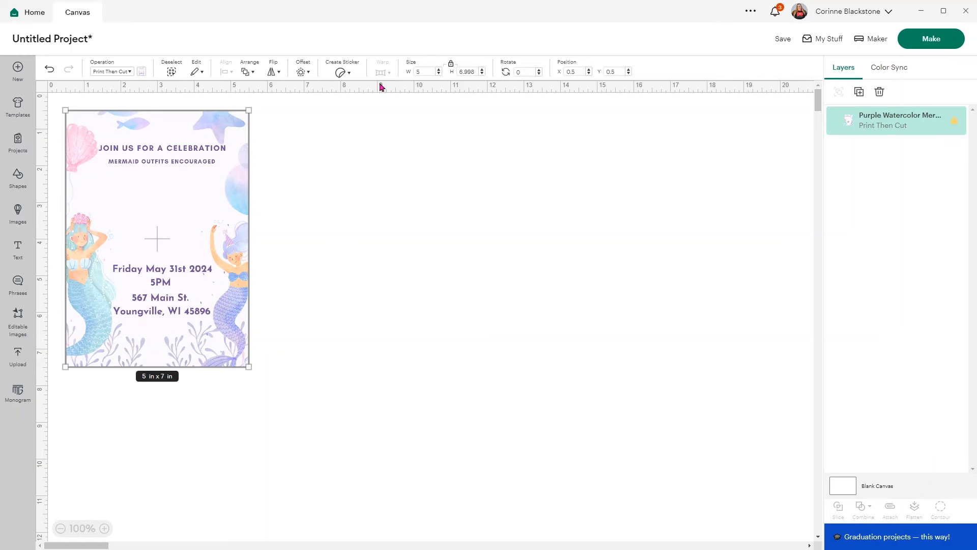
left_click(424, 71)
type("4")
key("Return")
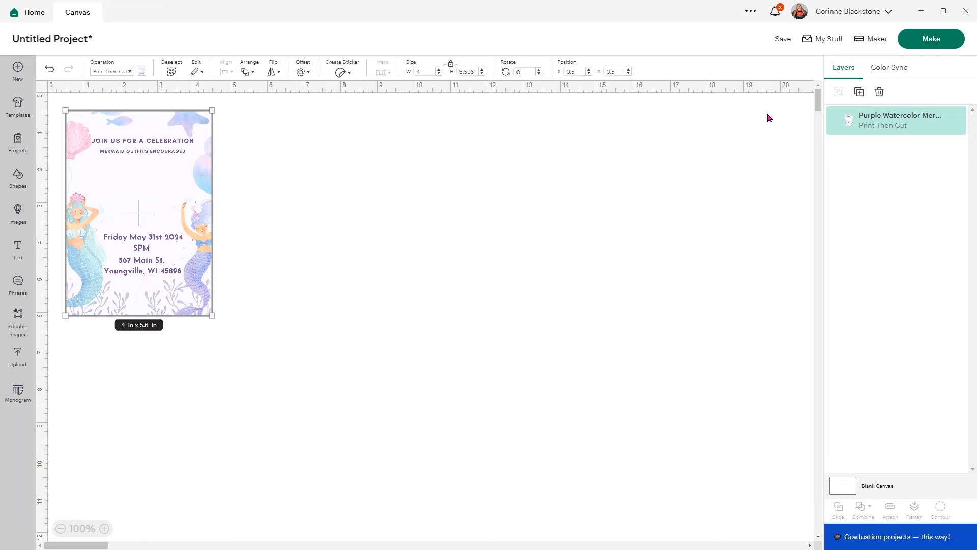
- Proceed to mat preparation without saving the project and set the project copies to 2
left_click(937, 46)
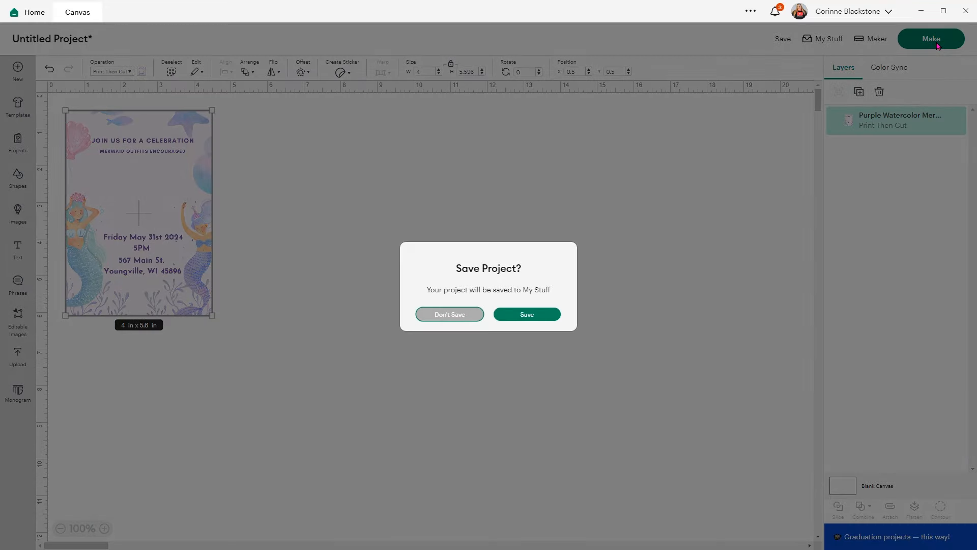
left_click(476, 316)
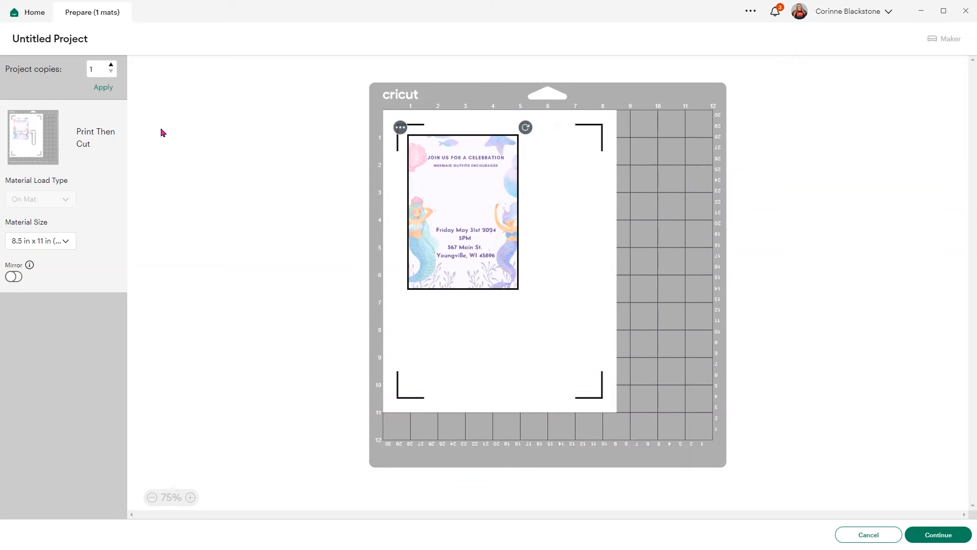
left_click(102, 90)
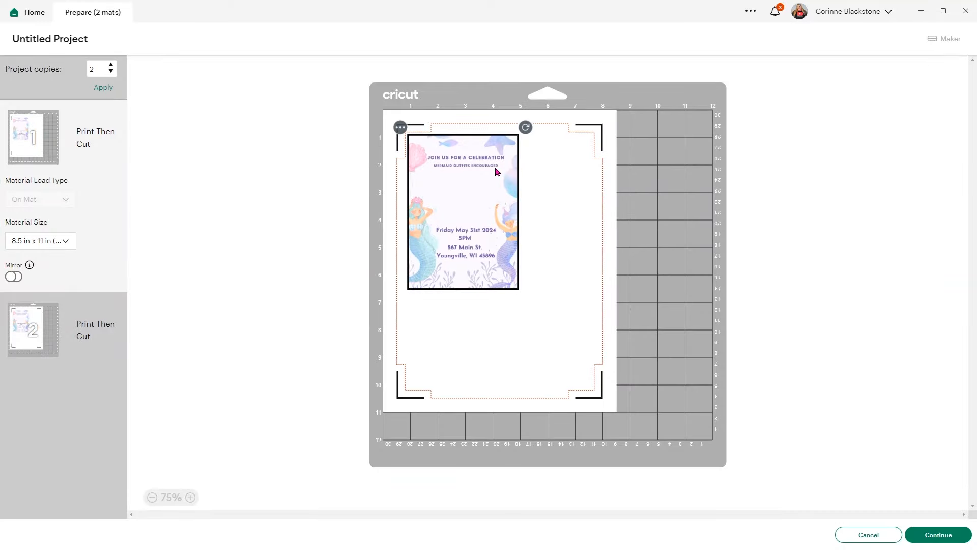
- Rotate the invitation on the first mat 90 degrees clockwise so it lies sideways across the page
left_click_drag(526, 128, 558, 281)
left_click_drag(525, 127, 562, 291)
left_click_drag(552, 160, 568, 317)
left_click_drag(539, 279, 537, 226)
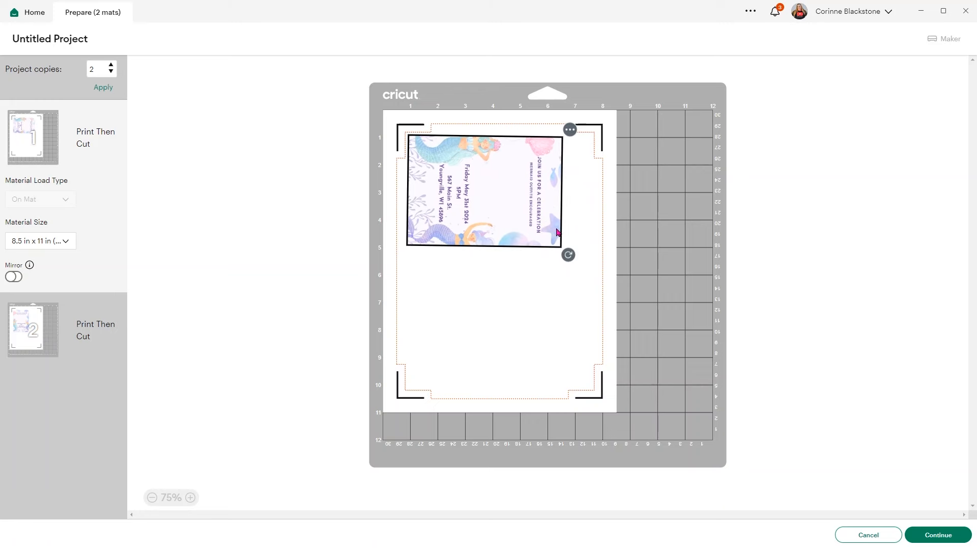
left_click_drag(570, 256, 569, 253)
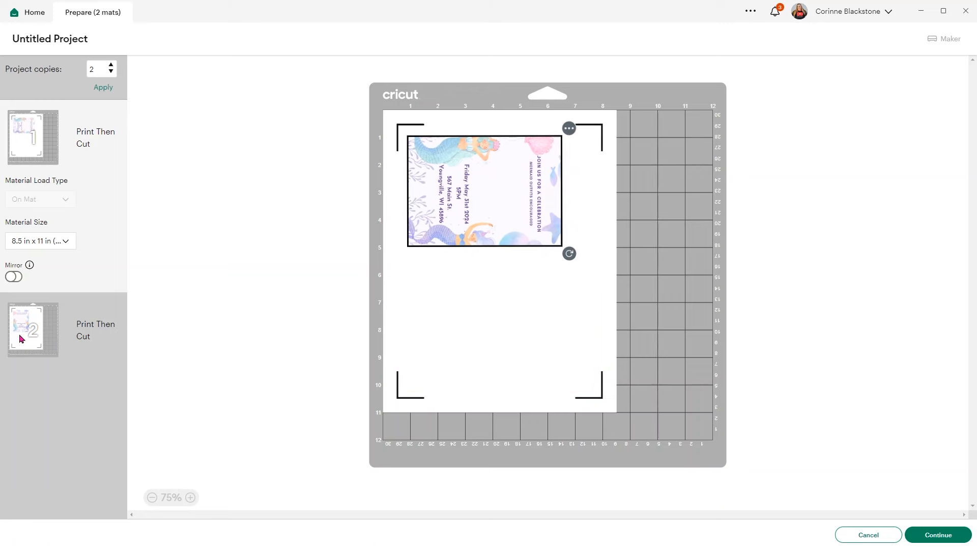
- Move the invitation from the second mat onto the first mat
left_click(42, 327)
left_click(400, 128)
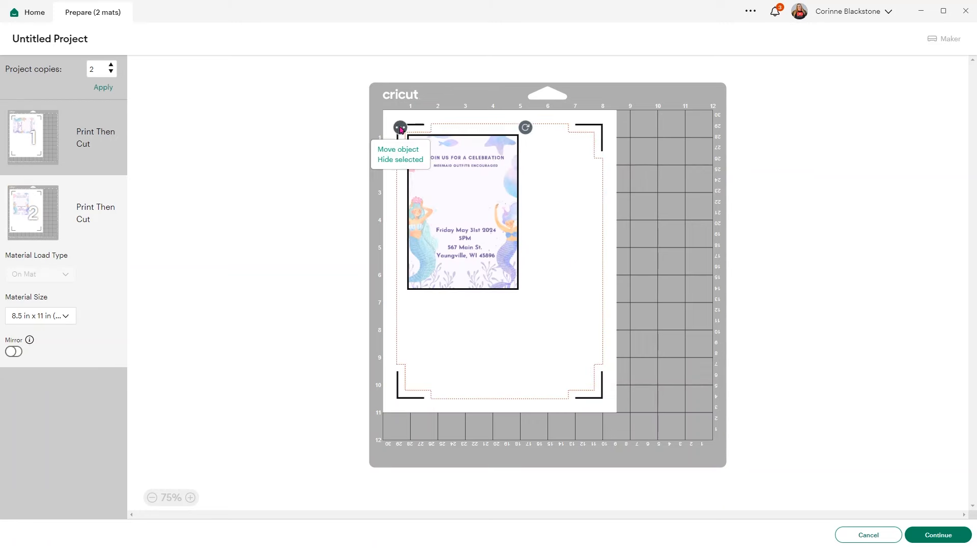
left_click(399, 151)
left_click(372, 149)
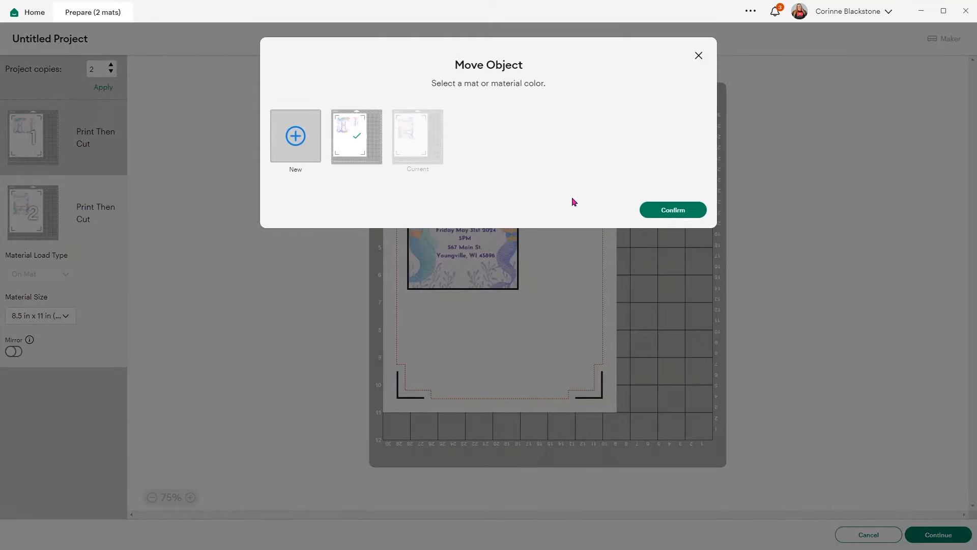
left_click(682, 210)
- Place the second invitation sideways below the first on the mat, and cancel the mat preparation to return to the canvas
left_click_drag(452, 179, 511, 266)
left_click_drag(552, 212, 532, 337)
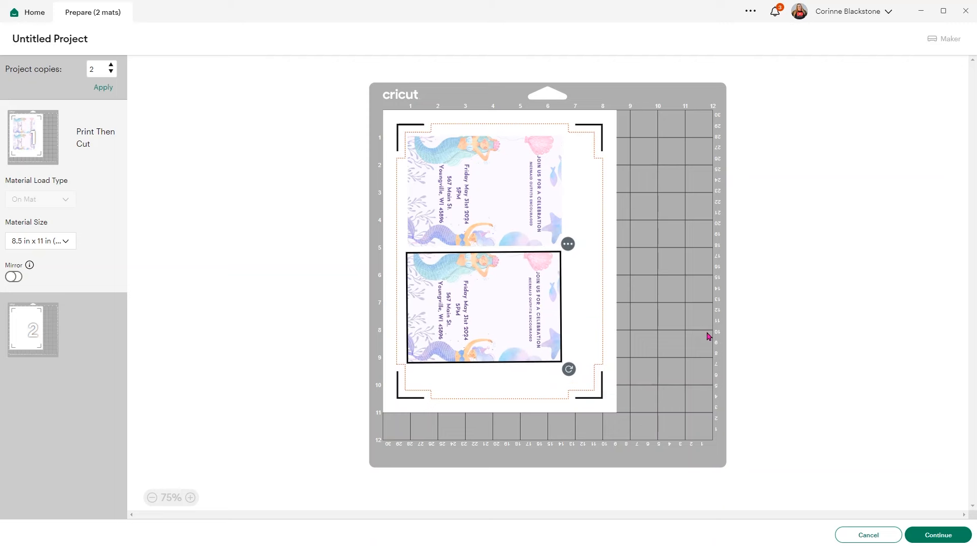
left_click(853, 534)
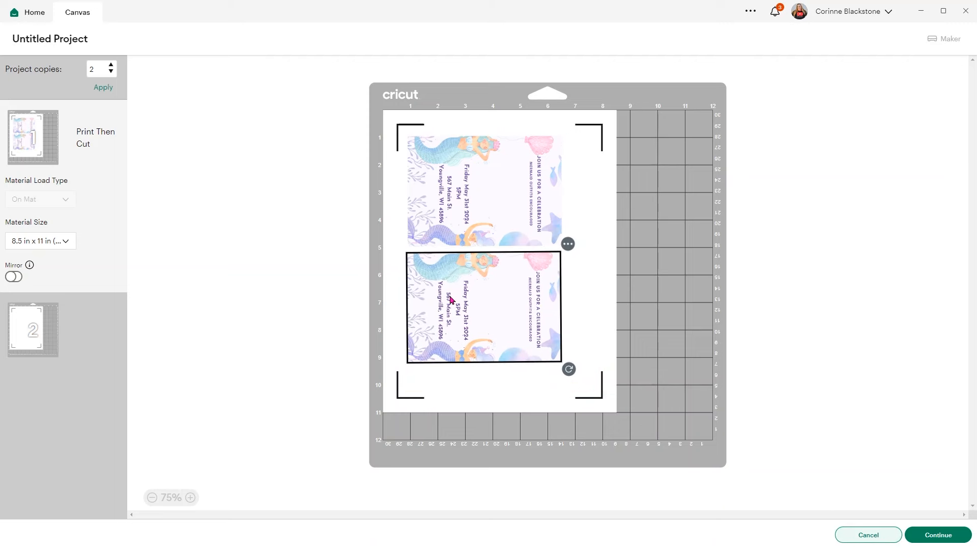
- Move the invitation down and across the canvas to about X 5.99, Y 3.10
left_click(162, 190)
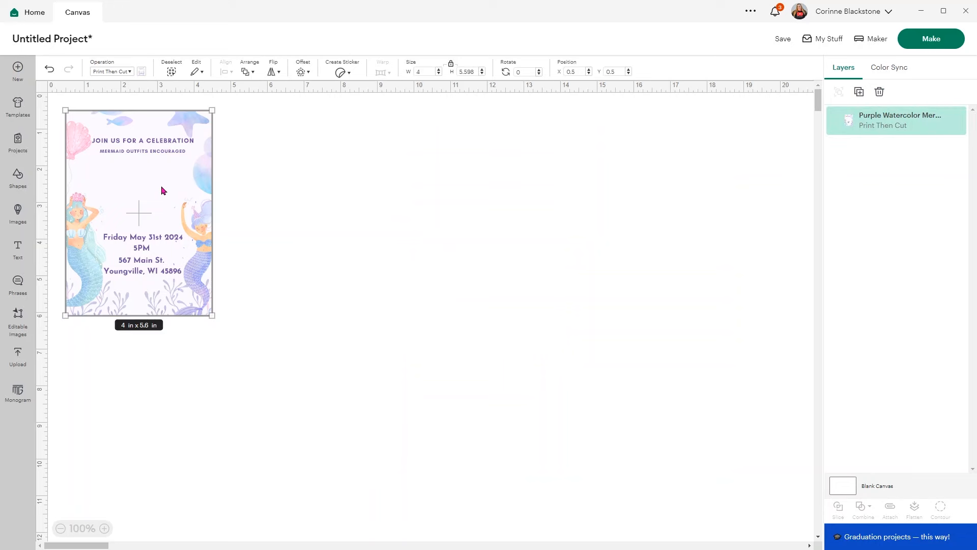
left_click_drag(162, 187, 264, 248)
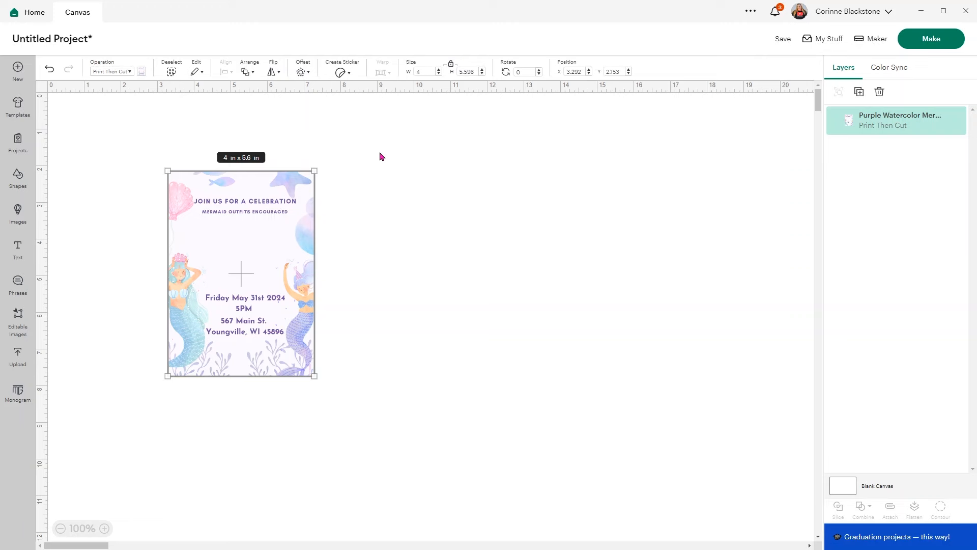
left_click(105, 529)
left_click(104, 528)
left_click(104, 529)
left_click_drag(137, 299, 307, 357)
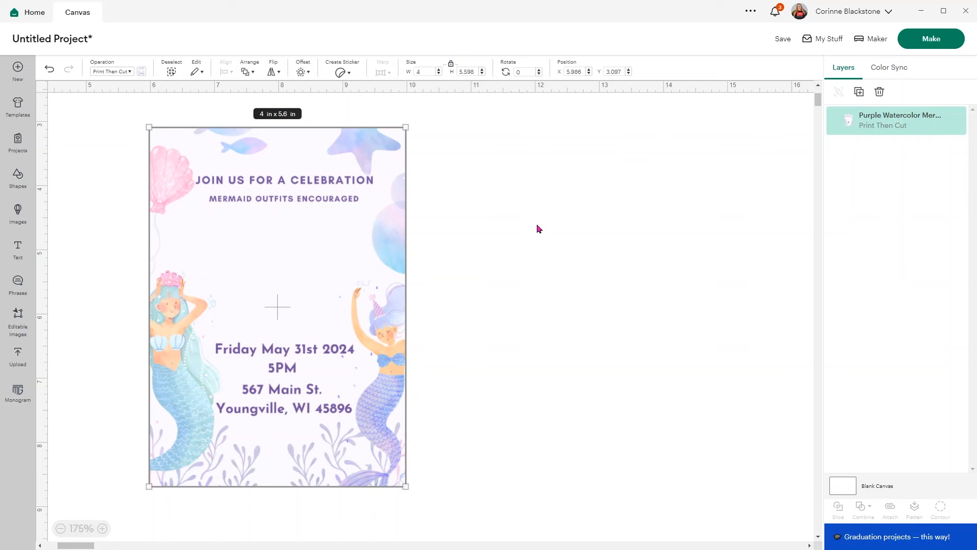
- Add a text object containing the birthday person's first name
left_click(17, 250)
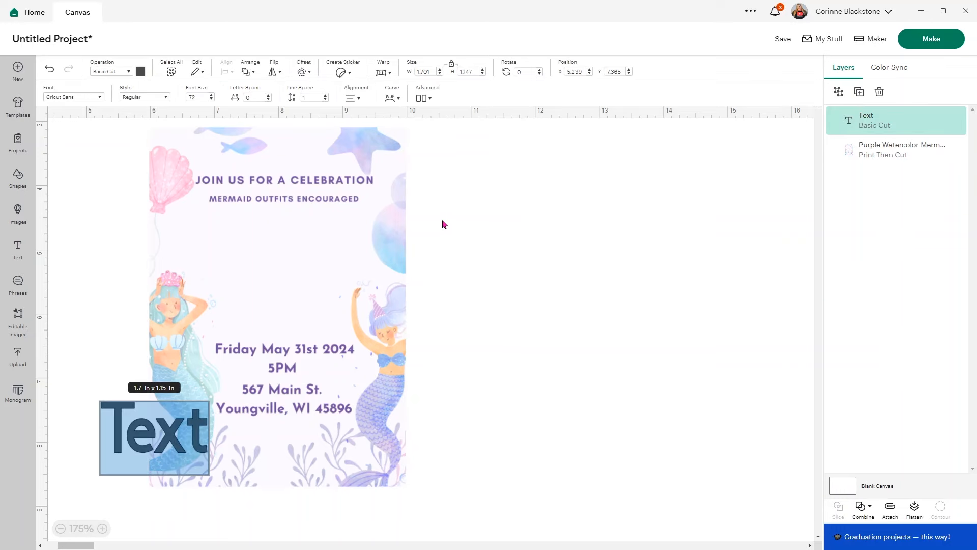
type("Corinne")
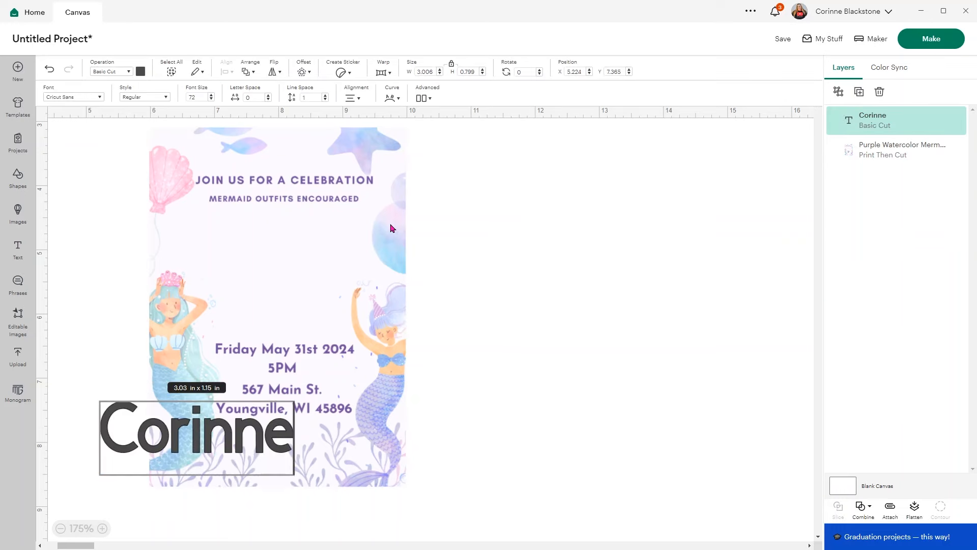
- Make the name possessive, add "16th" on a second line, and move the text onto the blank canvas beside the invitation
type("'")
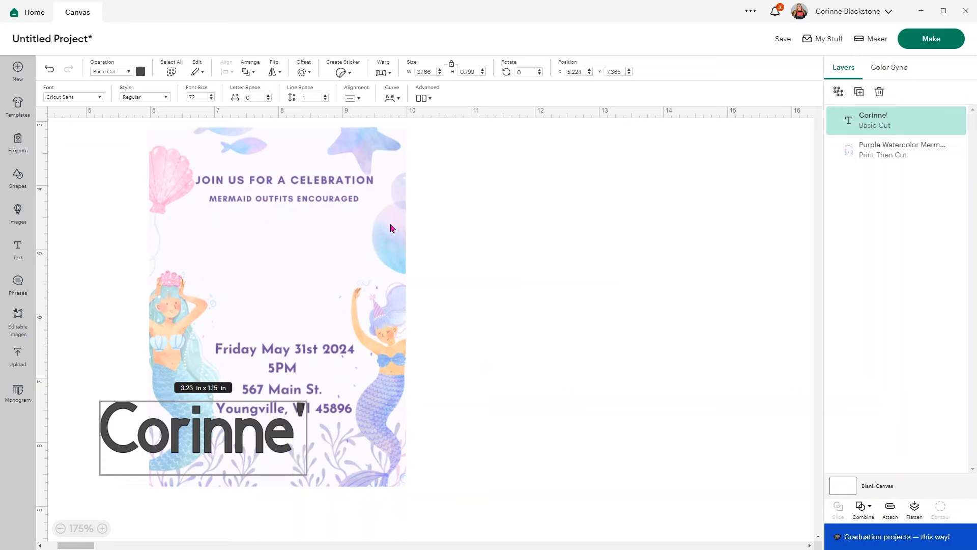
type("s")
key("Return")
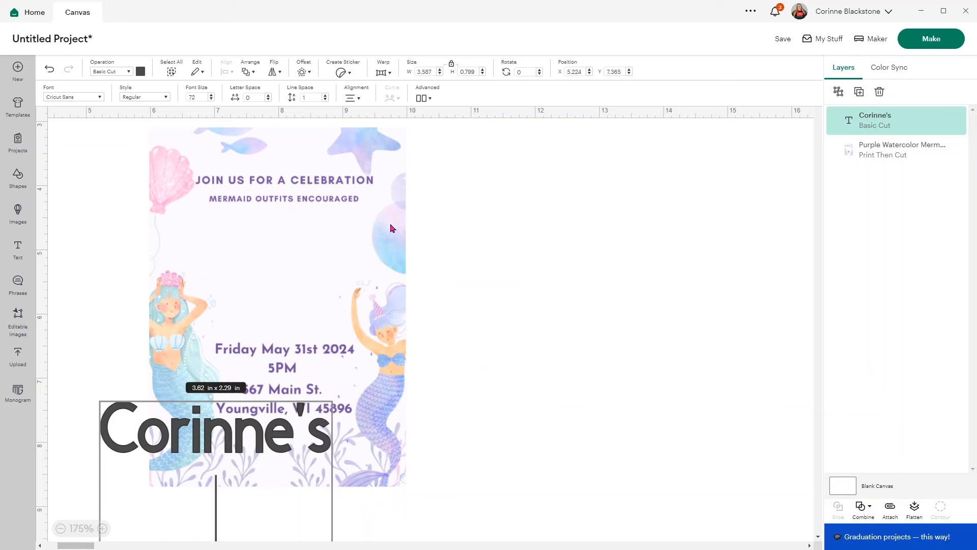
type("16th")
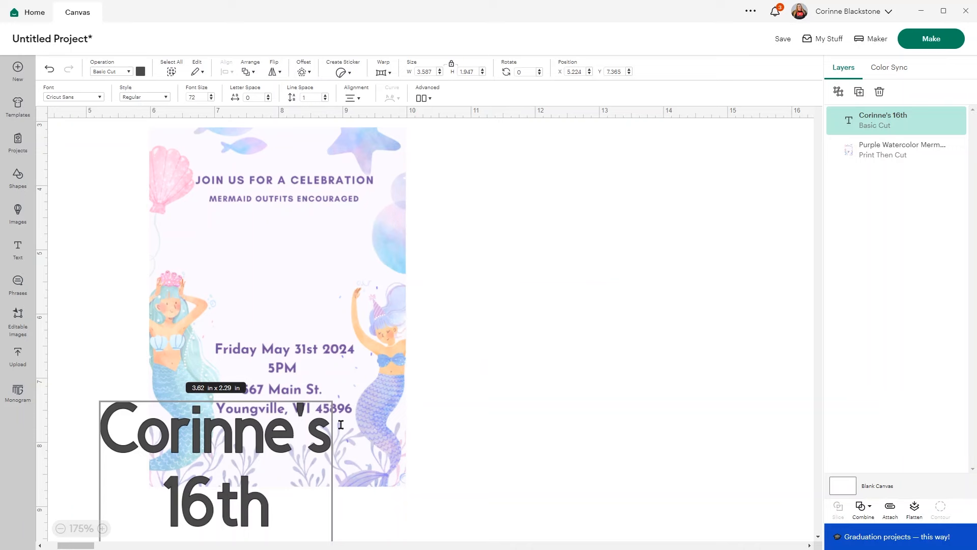
left_click_drag(258, 438, 616, 264)
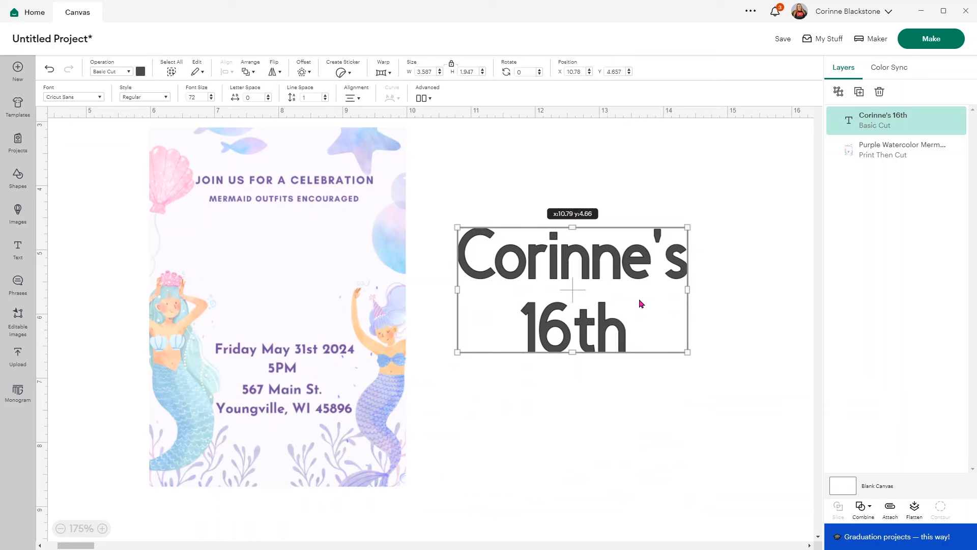
- Remove the "16th" line from the text, leaving only the possessive name
double_click(637, 319)
left_click(634, 323)
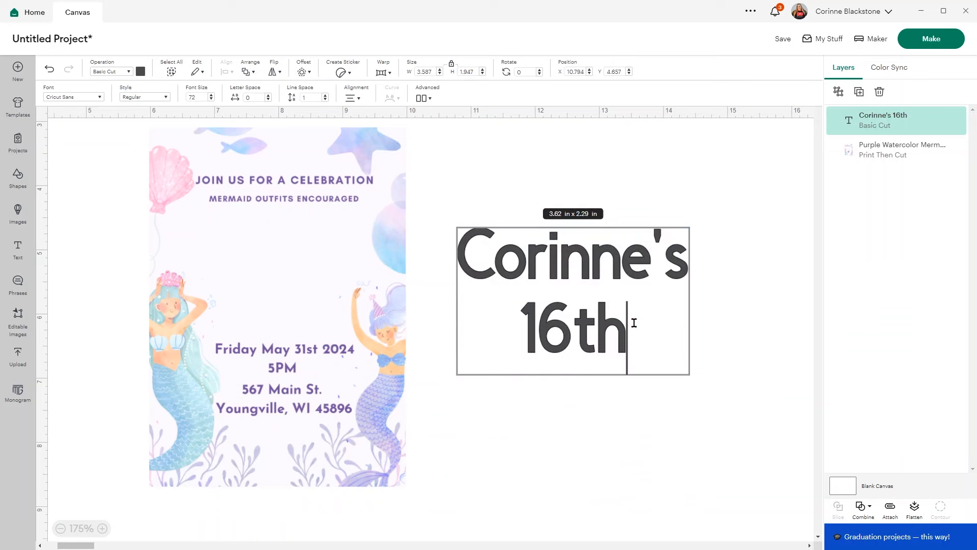
key("BackSpace")
key("BackSpace")
key("BackSpace")
key("BackSpace")
key("BackSpace")
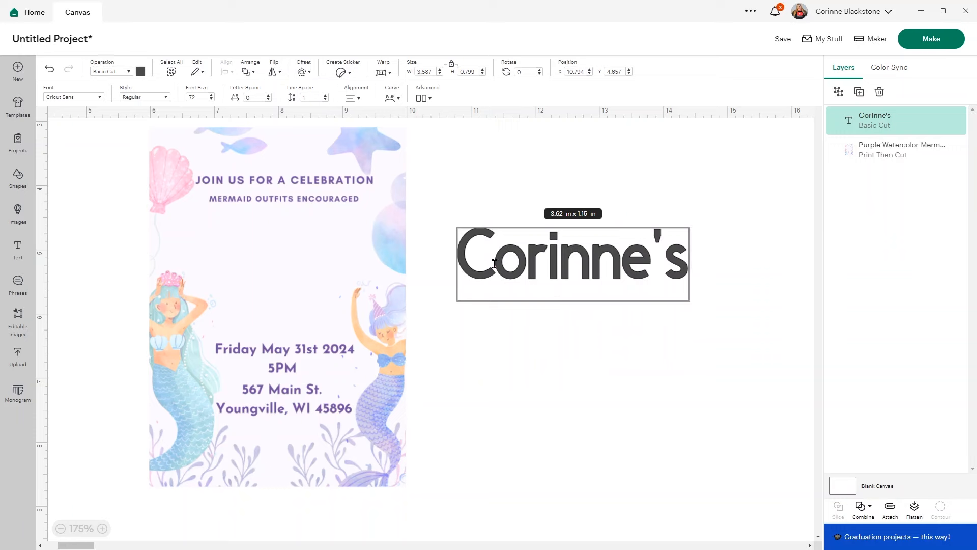
- Browse the system fonts and set the name text's font to Black Sample
left_click(100, 98)
left_click(148, 155)
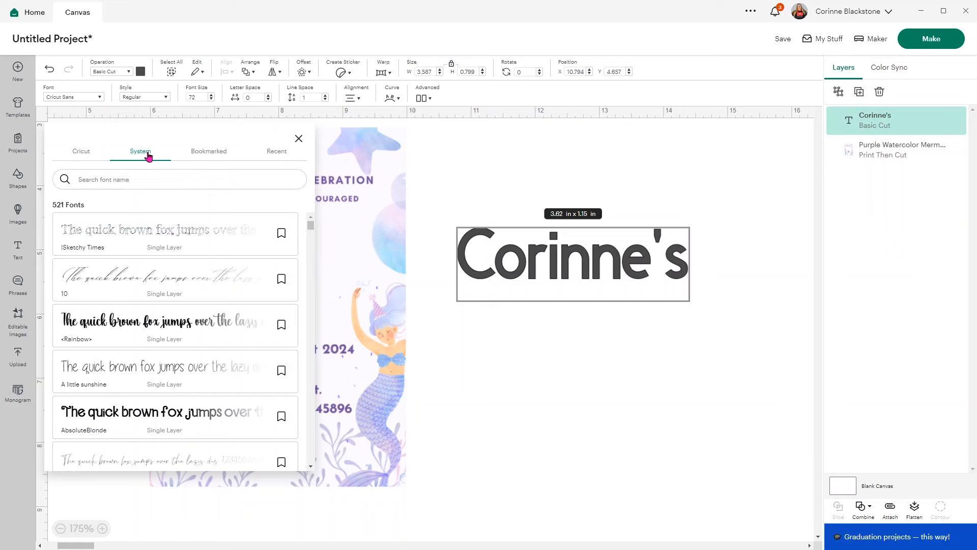
left_click(120, 325)
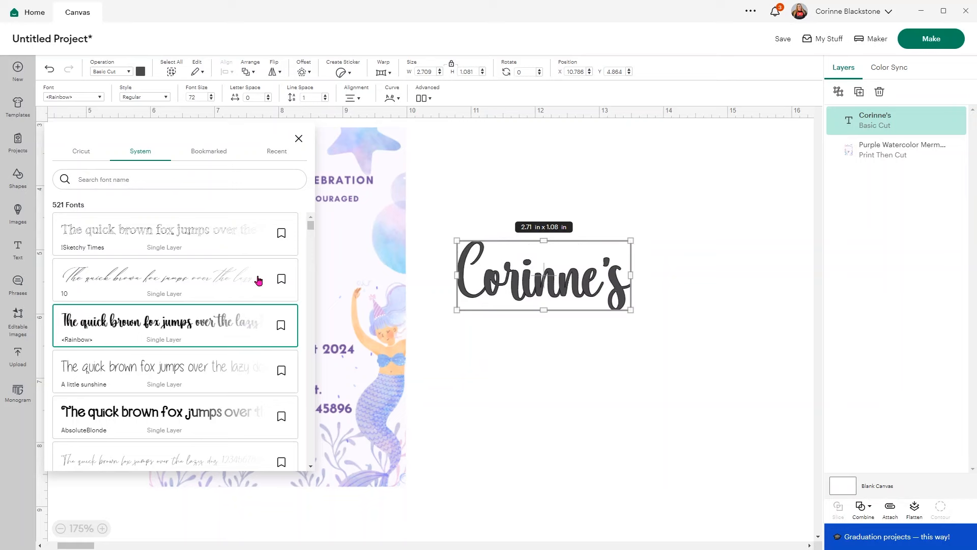
scroll(176, 303, "down", 10)
scroll(177, 302, "down", 10)
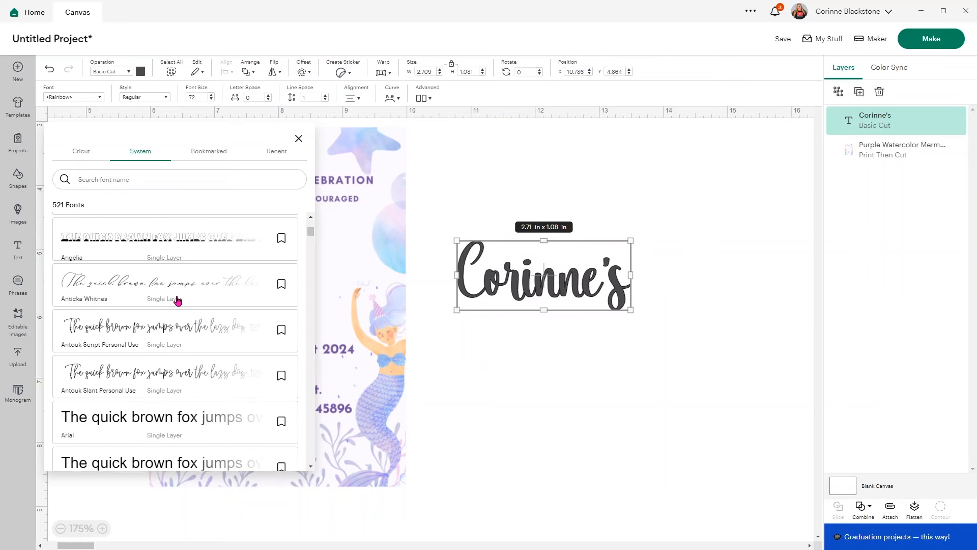
scroll(177, 302, "down", 5)
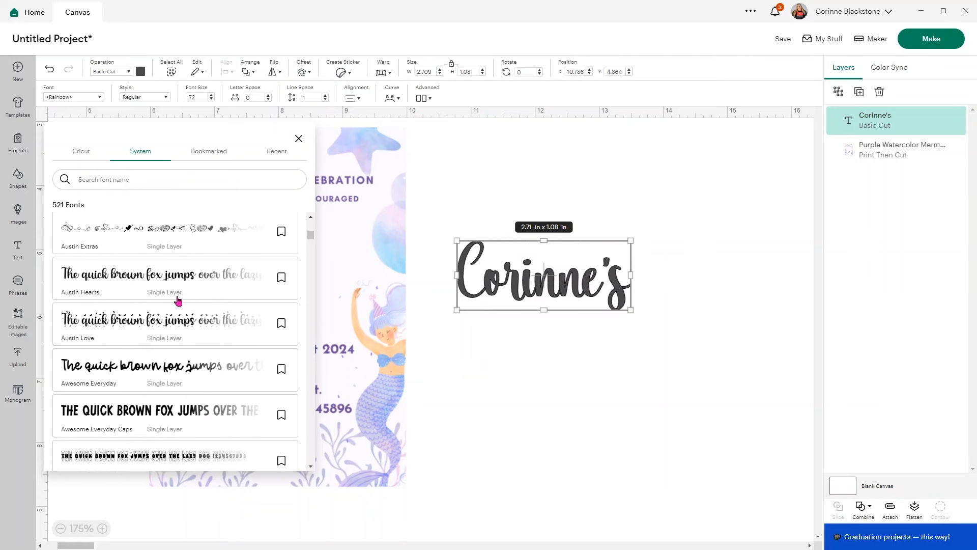
left_click(140, 248)
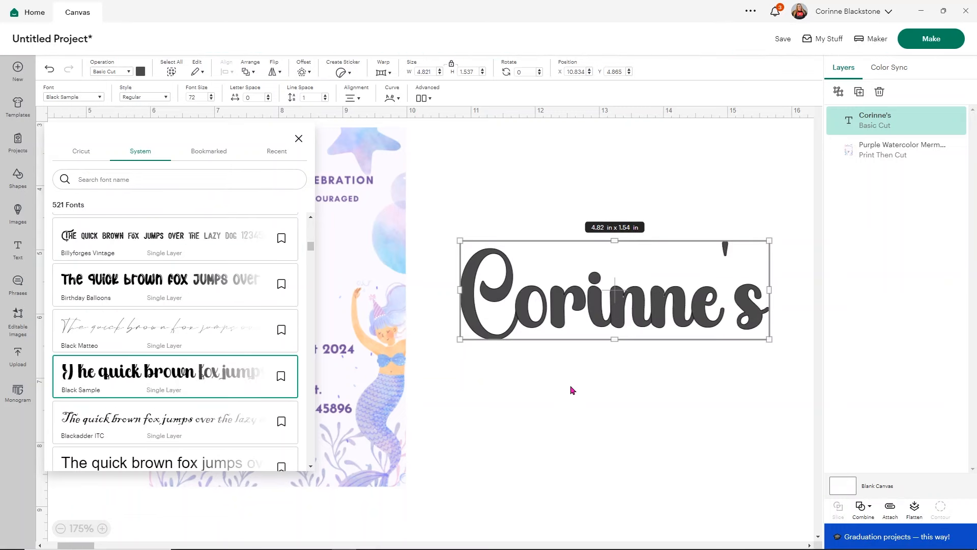
left_click(570, 384)
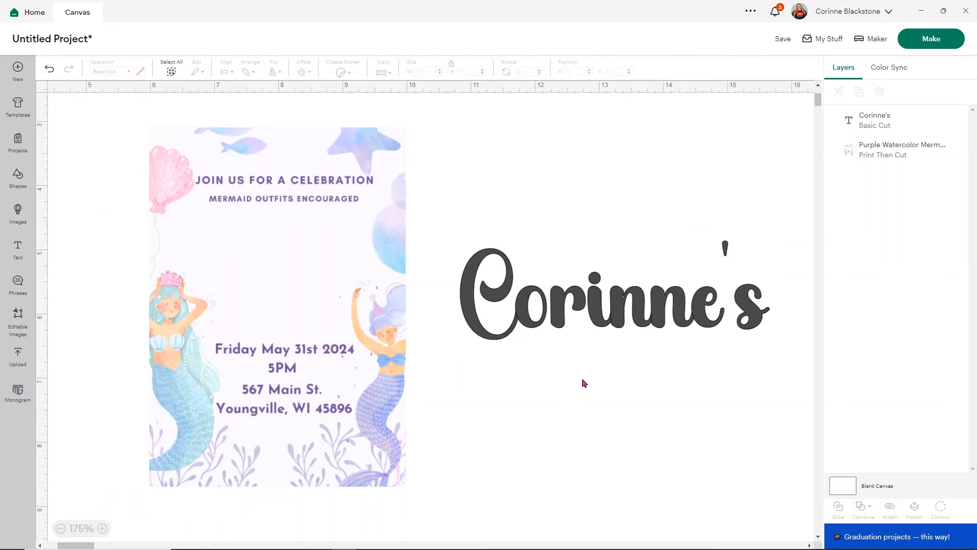
- Weld the letters of the name text into a single shape
left_click(648, 318)
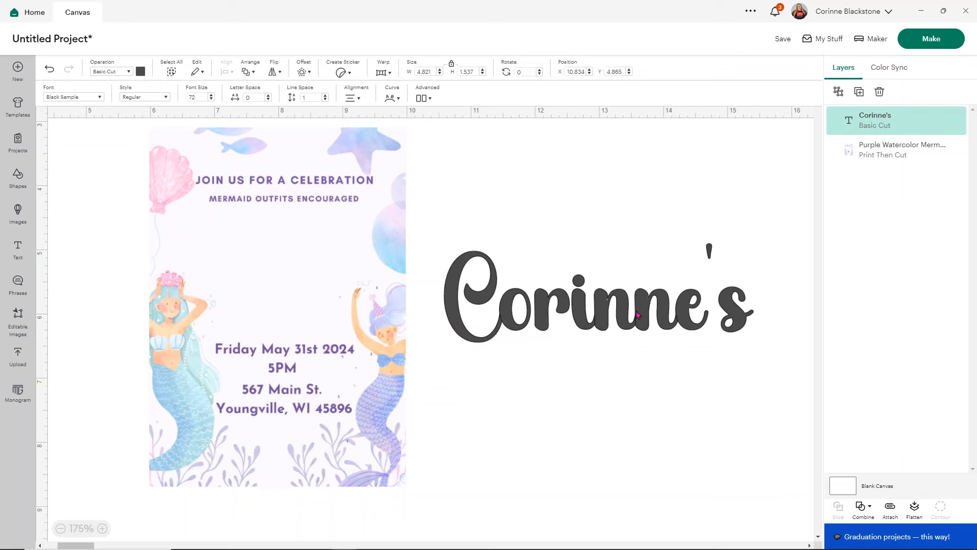
left_click(861, 518)
left_click(889, 405)
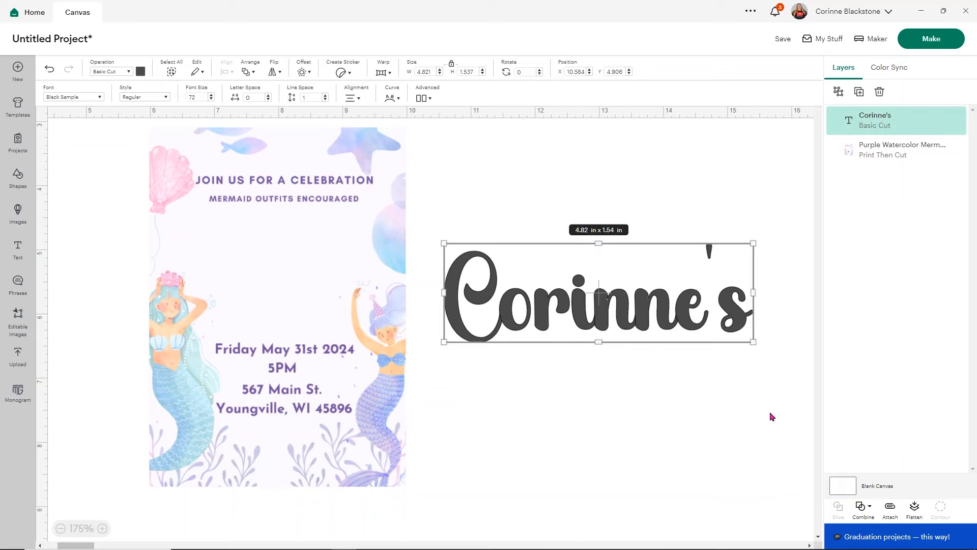
left_click(728, 313)
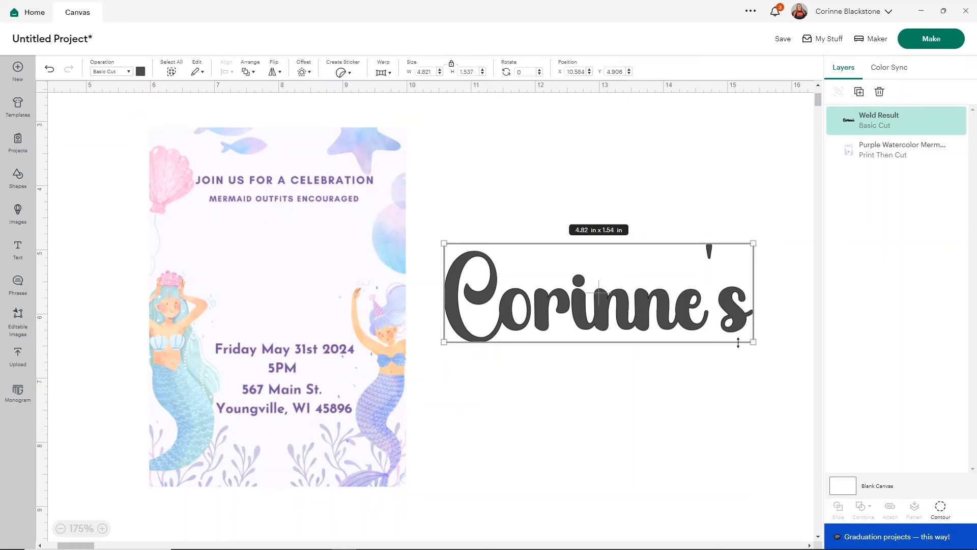
- Scale the welded name to about 2.77 in wide and place it on the invitation beneath the mermaid outfits line
left_click_drag(754, 342, 719, 332)
left_click_drag(683, 303, 413, 262)
left_click_drag(447, 290, 353, 264)
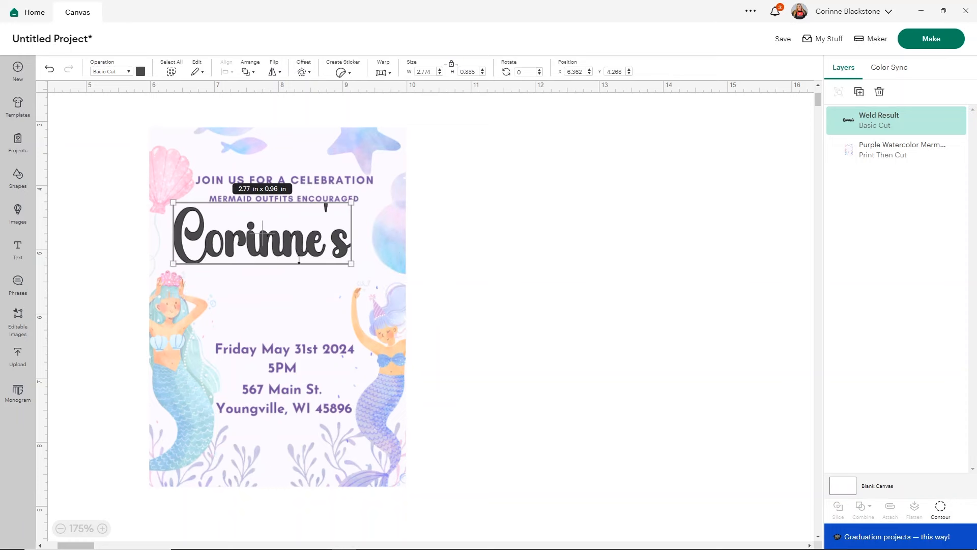
left_click(49, 69)
left_click_drag(283, 245, 332, 232)
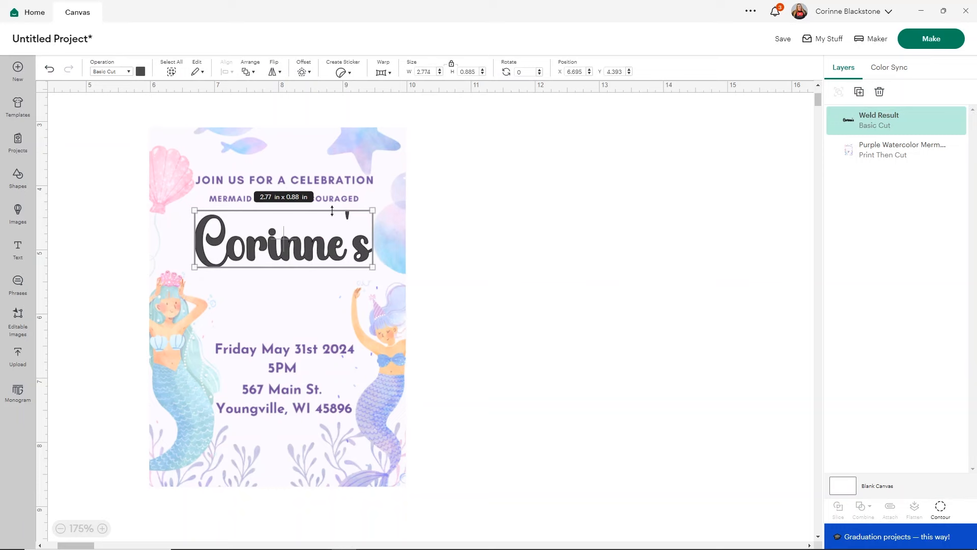
- Move the name off the invitation, cover its "s" with a 2 in square, and slice the two
left_click_drag(325, 250, 591, 214)
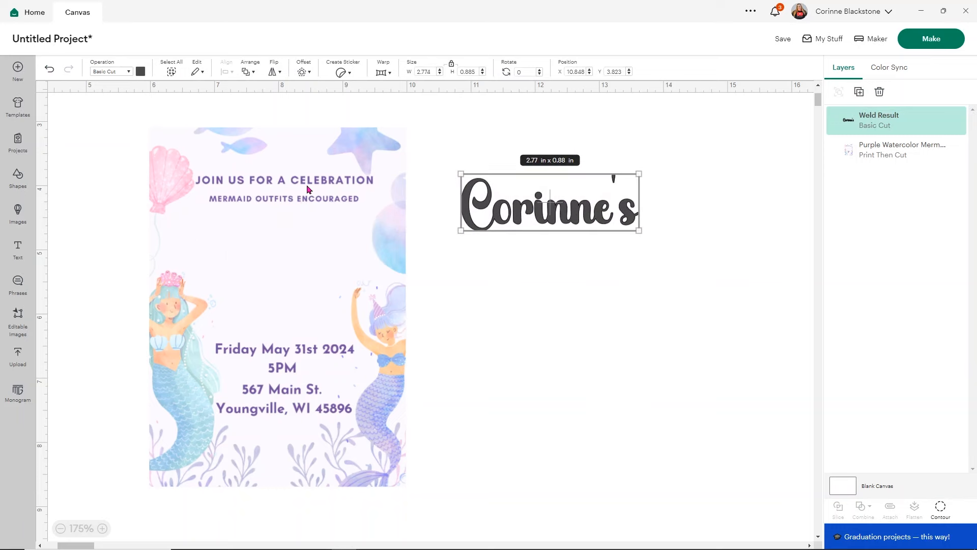
left_click(529, 319)
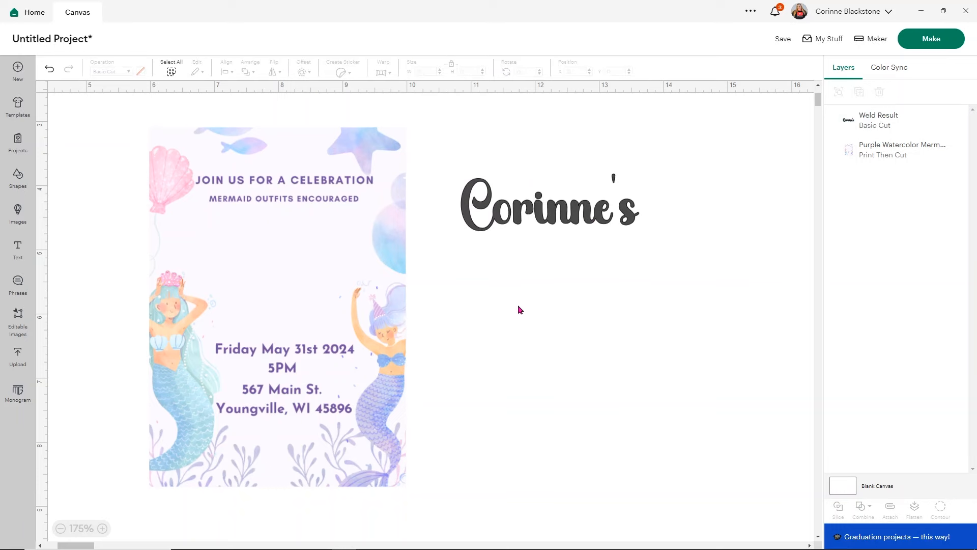
left_click(18, 176)
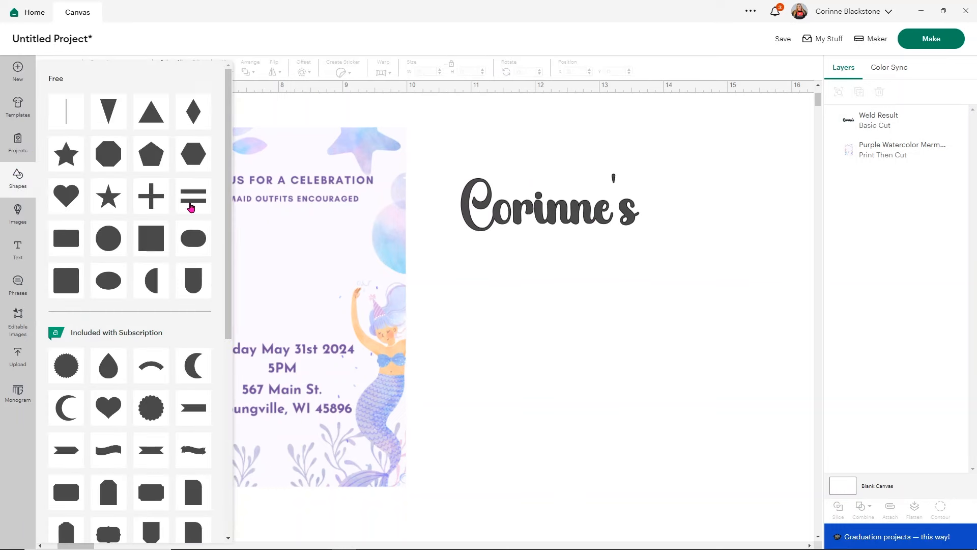
left_click(156, 241)
left_click_drag(140, 180, 706, 211)
left_click_drag(675, 329, 498, 161)
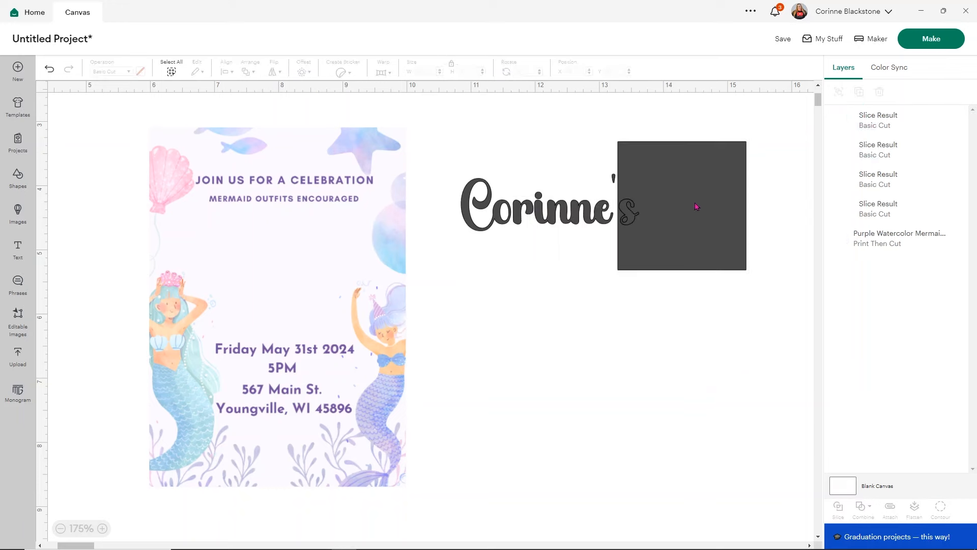
- Move the square away below the name and delete both sliced "s" pieces
left_click(669, 243)
left_click_drag(669, 243, 555, 375)
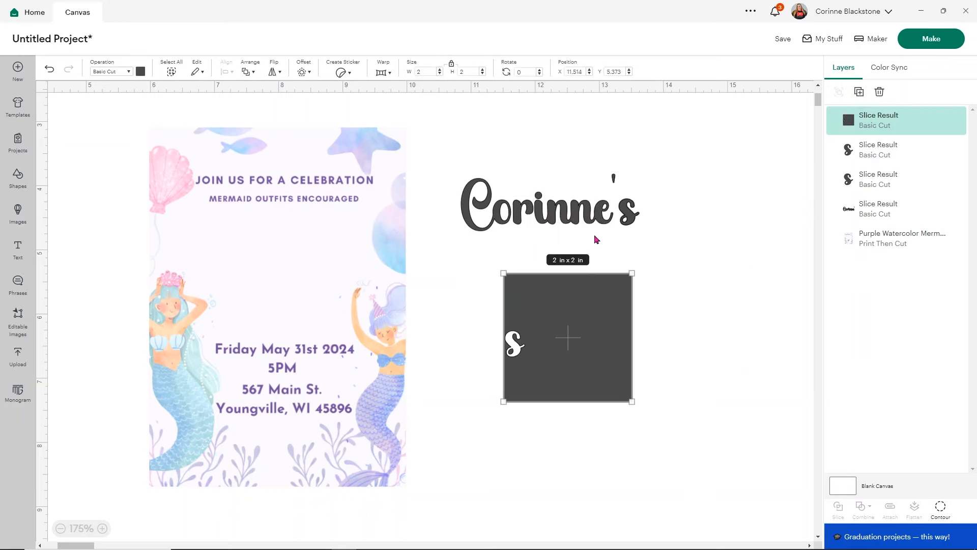
left_click(638, 215)
key("Delete")
left_click(636, 214)
key("Delete")
- Move the name so that its apostrophe overlaps the square, and slice the two shapes
left_click_drag(582, 205, 512, 420)
left_click_drag(642, 413, 497, 341)
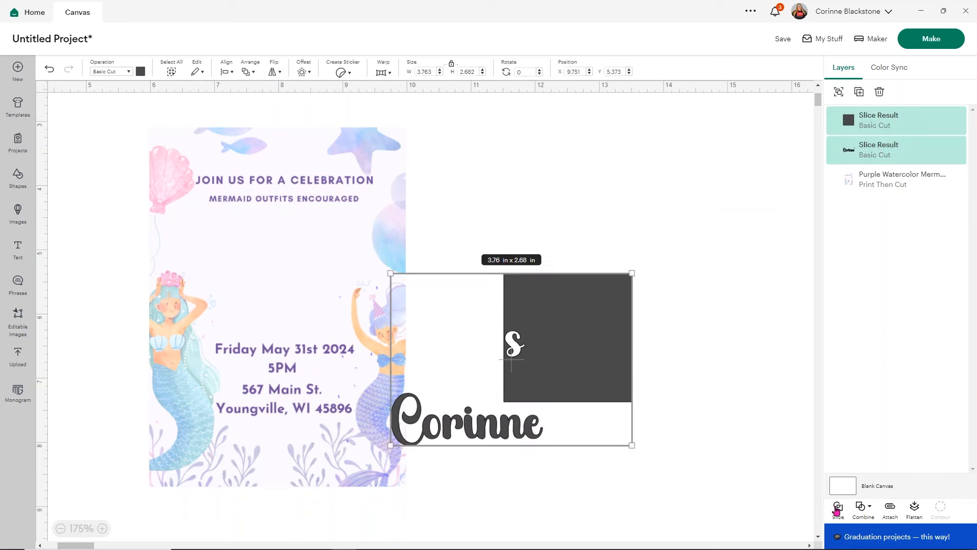
key("ctrl+/")
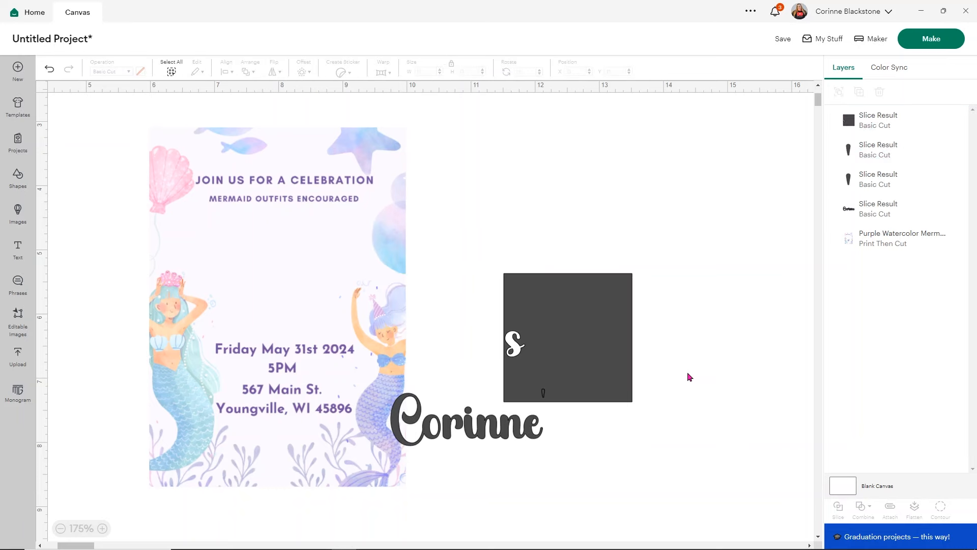
- Delete the square and the apostrophe pieces, and place the name on the invitation beneath the mermaid outfits line
left_click(596, 346)
key("Delete")
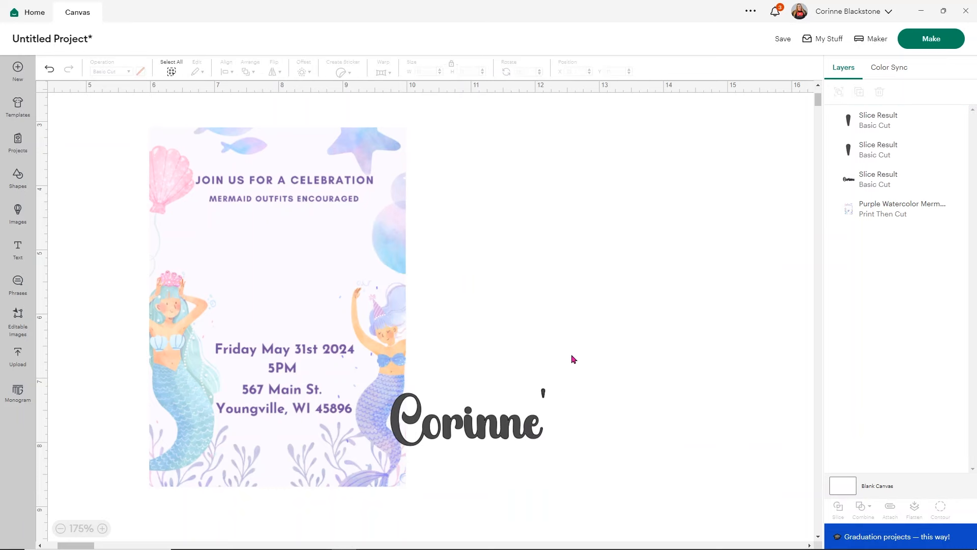
left_click(544, 392)
key("Delete")
left_click_drag(476, 411, 314, 241)
left_click(451, 276)
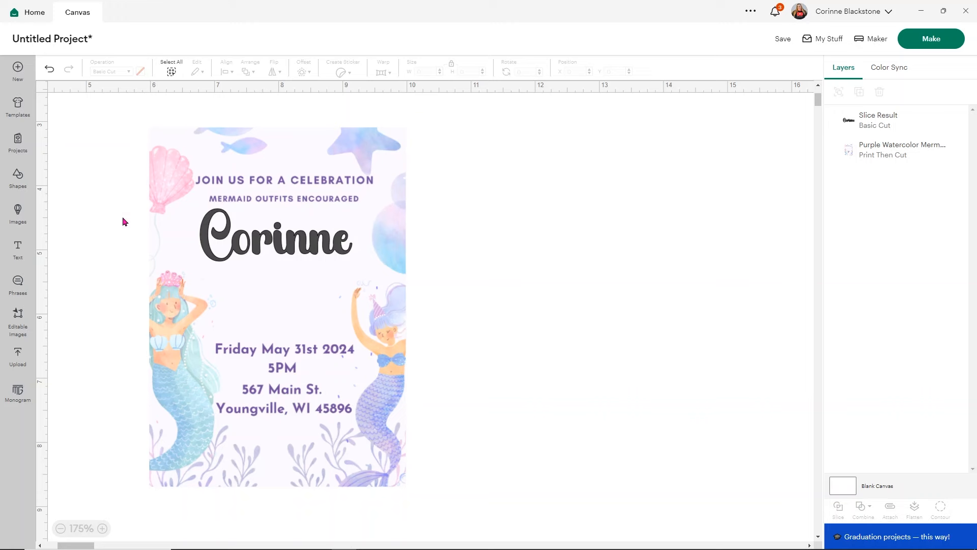
- Add a text object reading "turns" and move it onto the invitation below the name
left_click(18, 252)
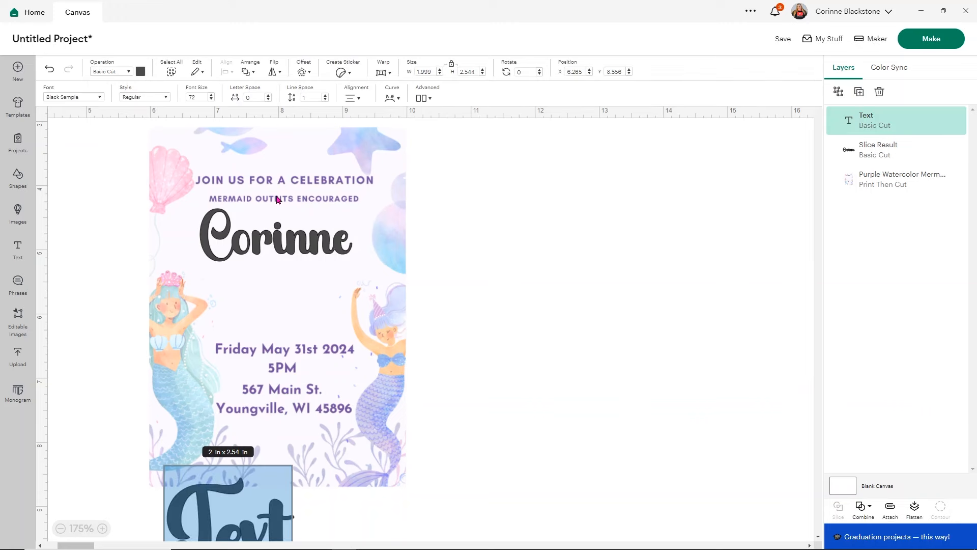
type("turs")
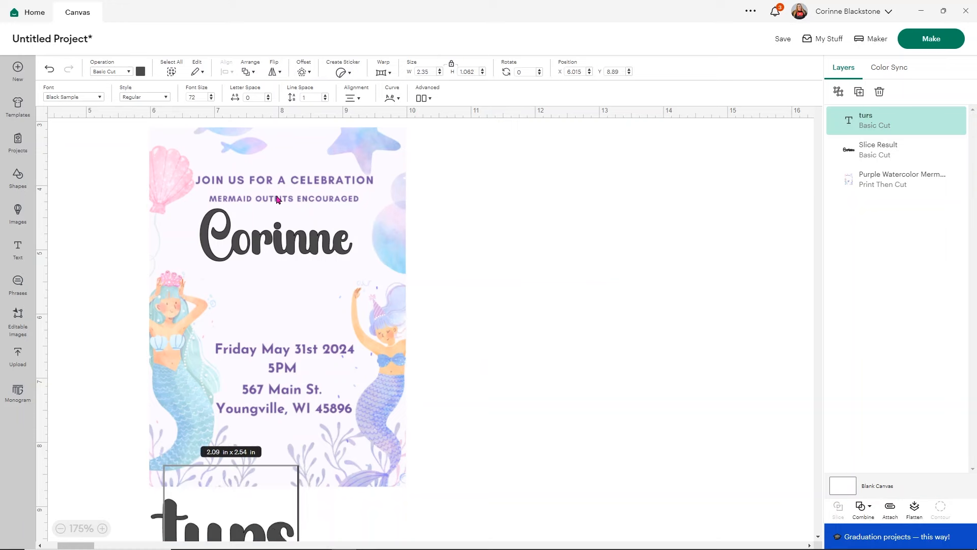
left_click_drag(268, 529, 312, 329)
double_click(312, 329)
left_click(323, 317)
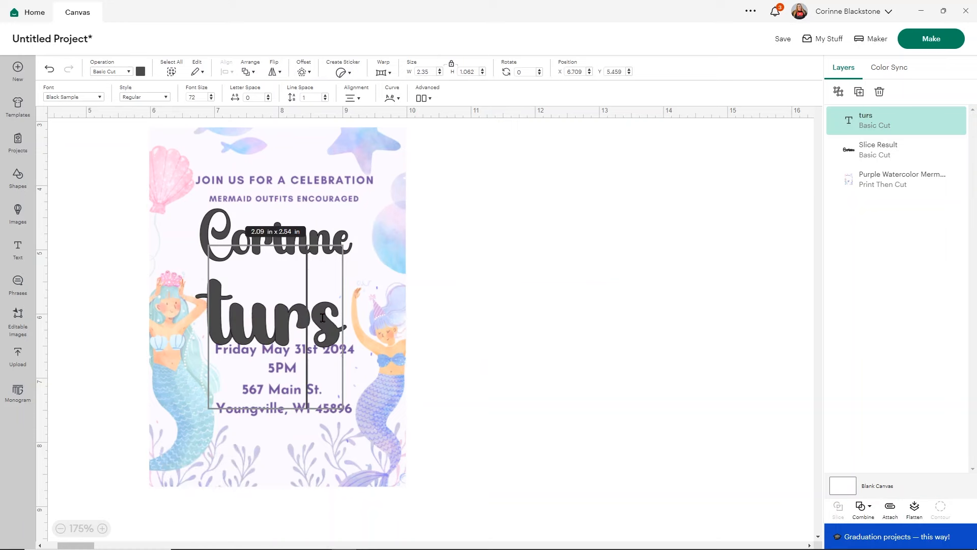
type("n")
left_click(477, 340)
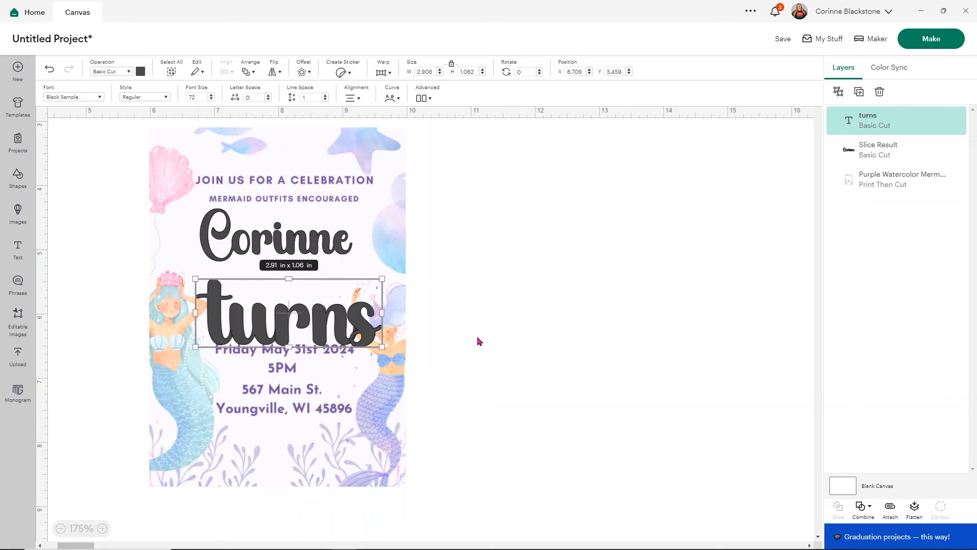
- Scale "turns" to about 1.57 in wide, tuck it directly beneath the name, and weld its letters
left_click_drag(381, 346, 309, 287)
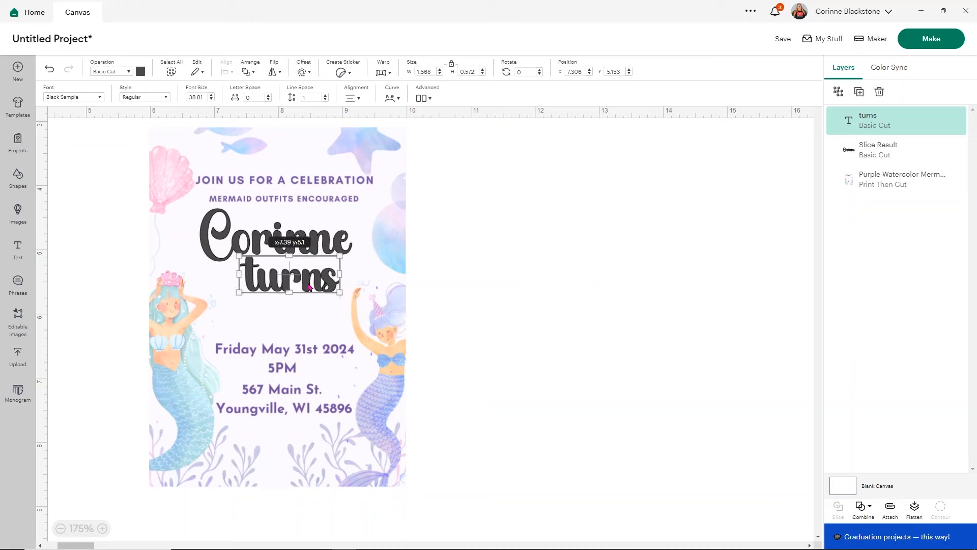
left_click(869, 507)
left_click(600, 309)
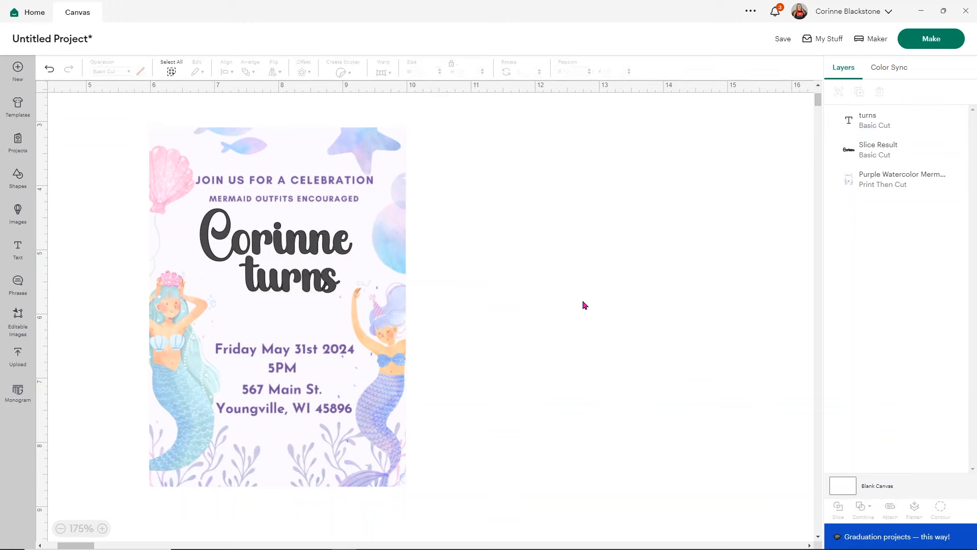
- Add a text object reading "16", place it centred beneath "turns", and scale it to about 0.66 in wide
left_click(18, 253)
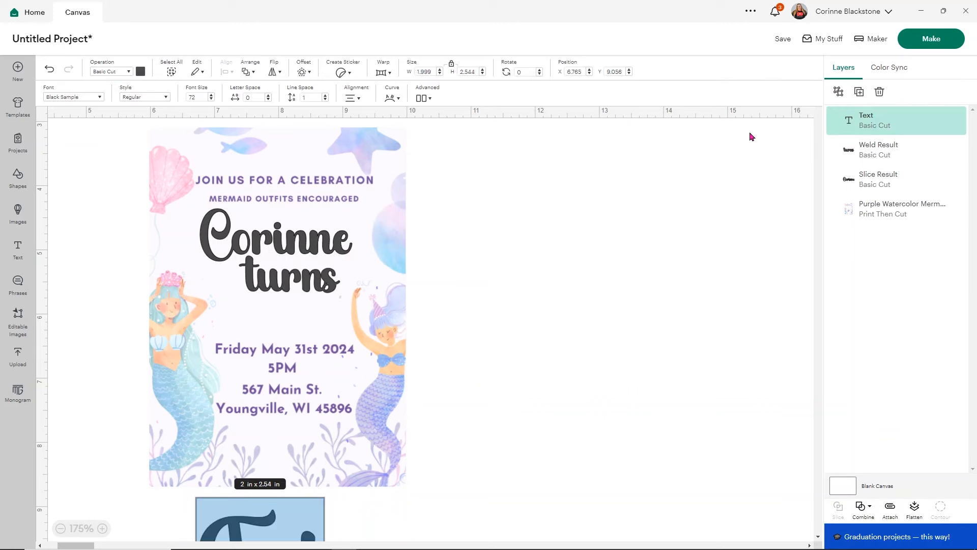
type("16")
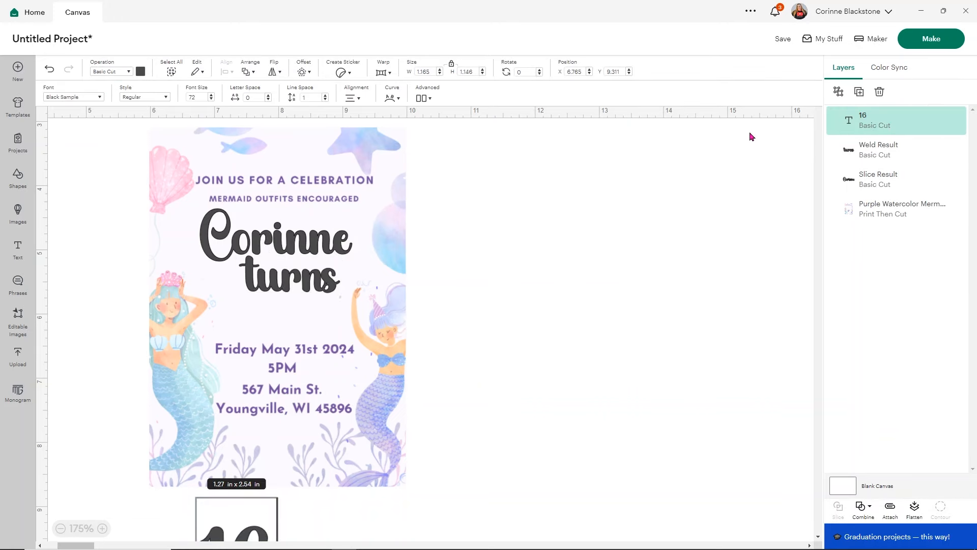
left_click_drag(261, 537, 309, 314)
left_click_drag(322, 376, 285, 321)
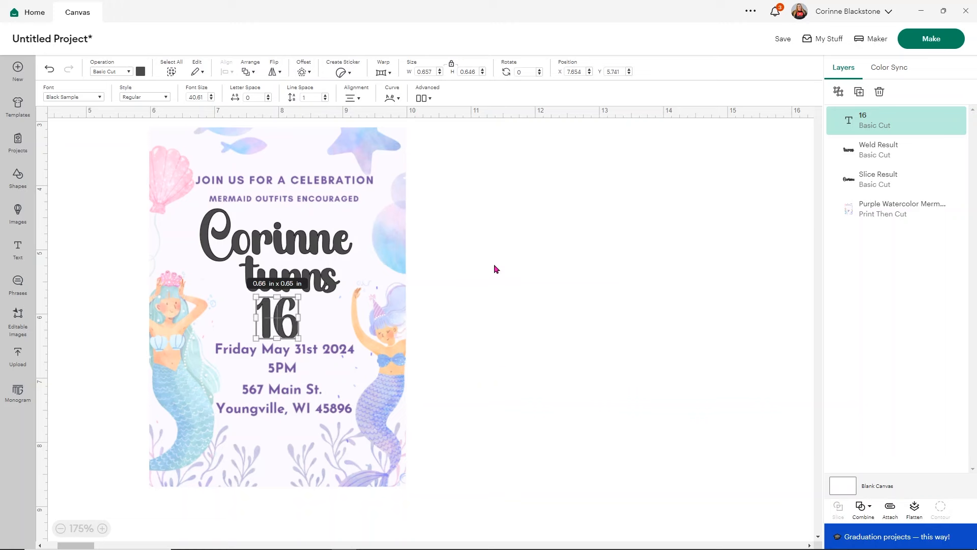
left_click(498, 263)
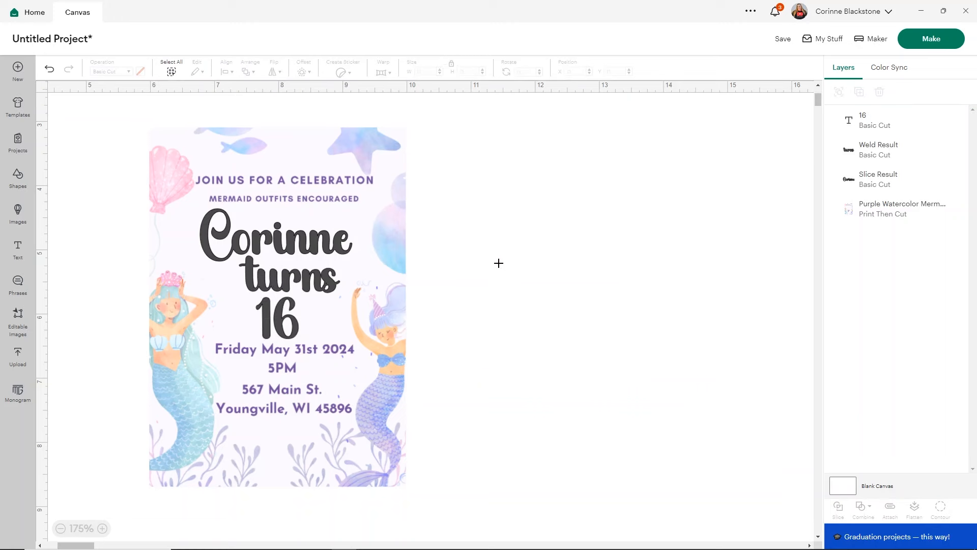
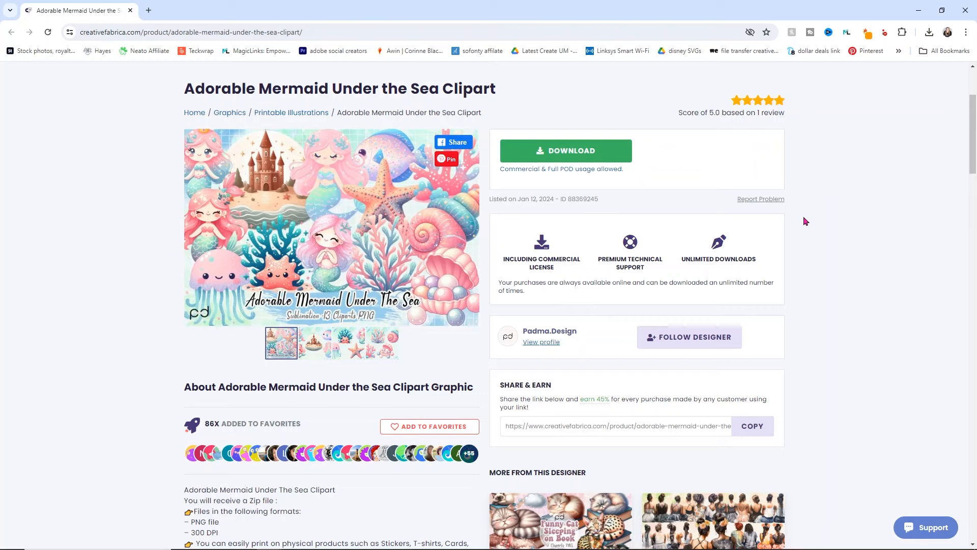
- Download the Adorable Mermaid Under the Sea clipart and choose Desktop > youtube > foil invite as the save location
left_click(602, 153)
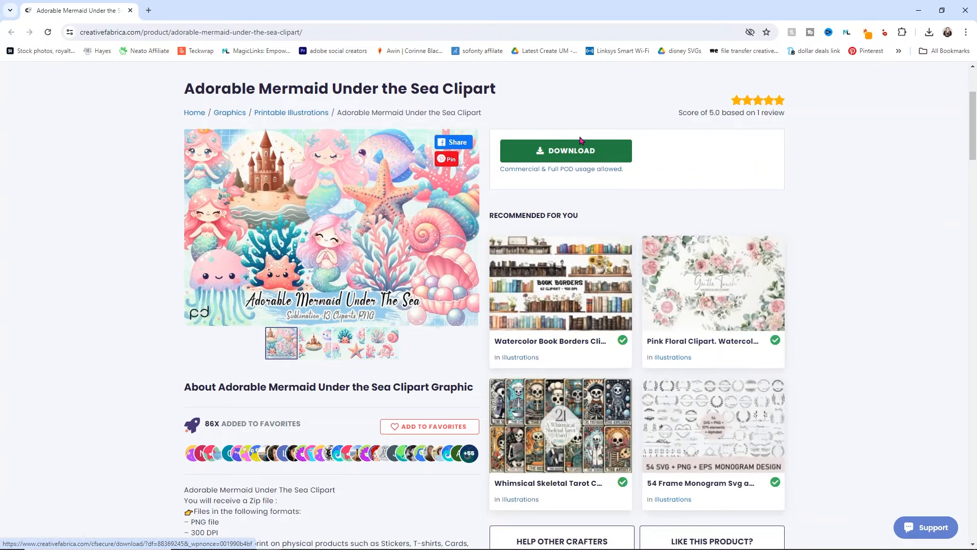
left_click(578, 143)
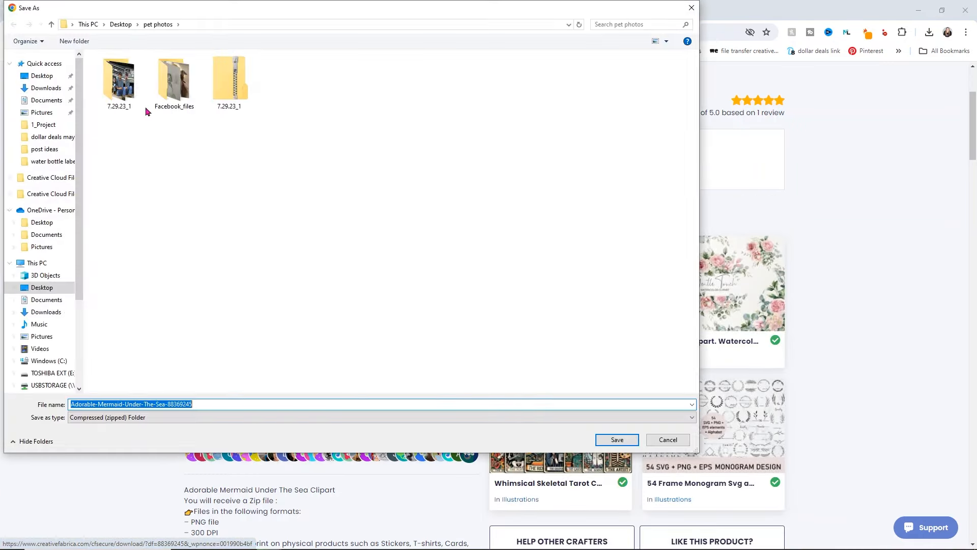
left_click(122, 25)
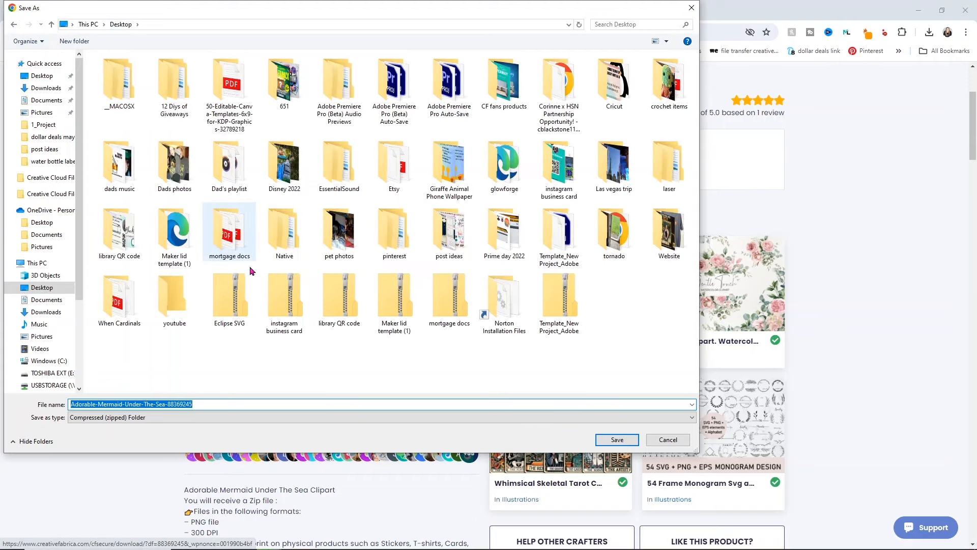
double_click(168, 309)
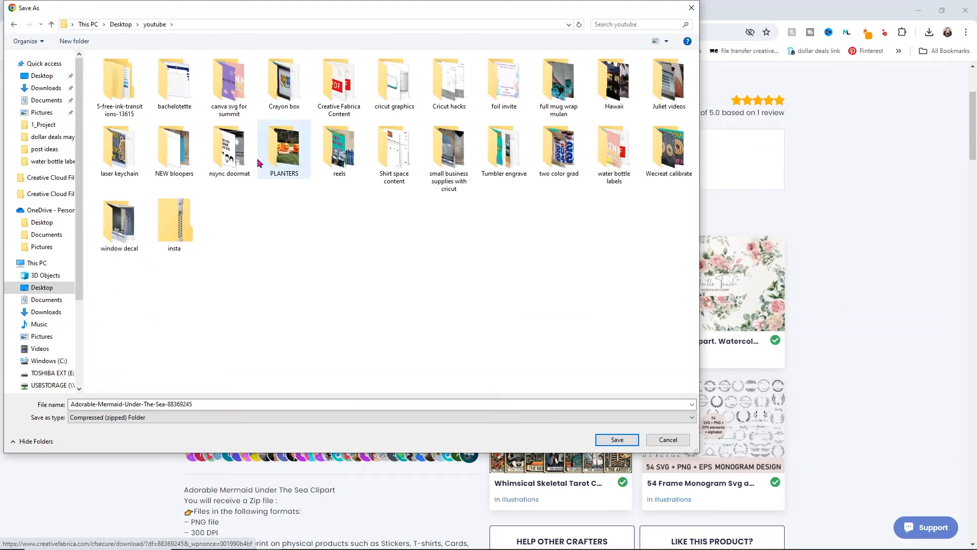
double_click(504, 81)
- Strip the trailing number from the file name, leaving Adorable-Mermaid-Under-The-Sea, and save the zip
left_click(222, 402)
left_click(221, 403)
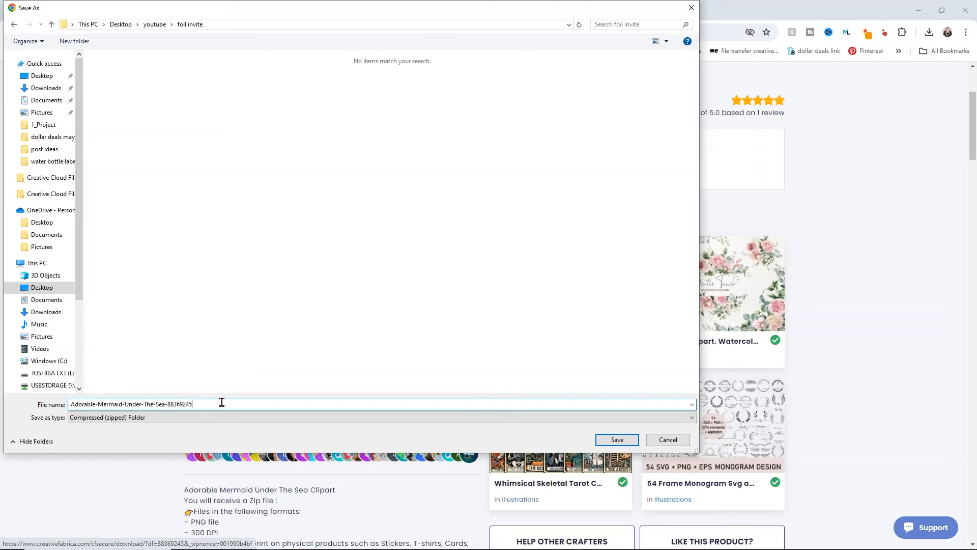
key("BackSpace")
key("BackSpace")
key("BackSpace")
key("BackSpace")
key("BackSpace")
key("BackSpace")
key("BackSpace")
key("BackSpace")
key("BackSpace")
left_click(617, 439)
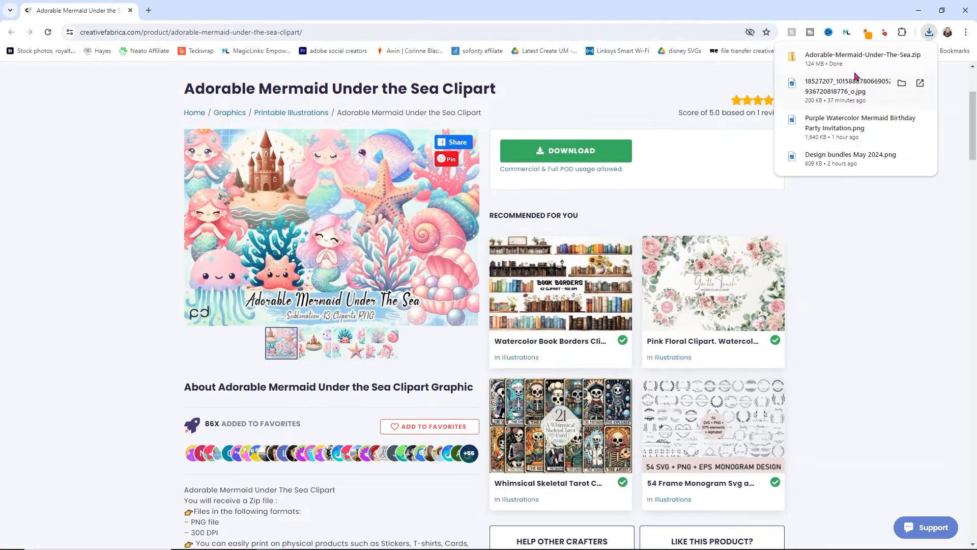
- Open the downloaded Adorable-Mermaid-Under-The-Sea zip and extract all its images
left_click(860, 63)
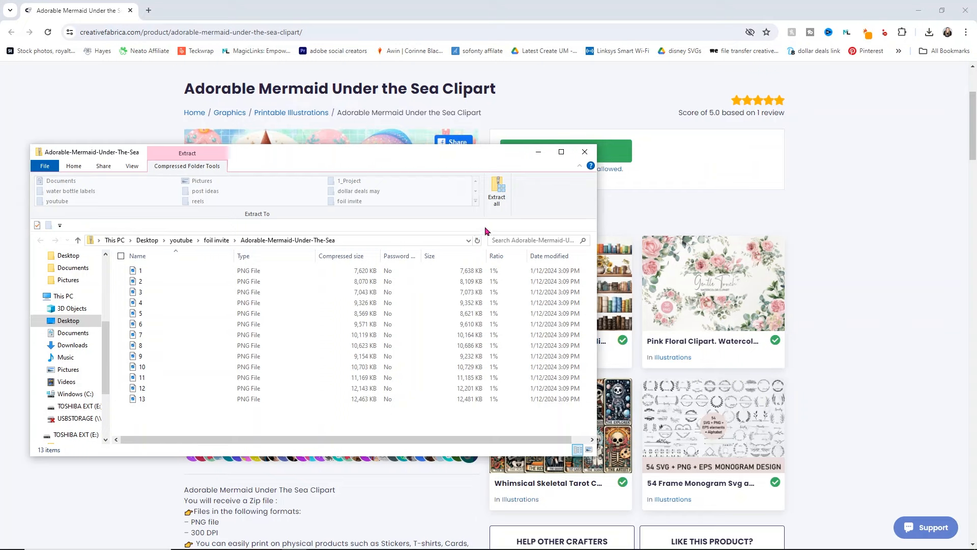
left_click(497, 192)
left_click(585, 379)
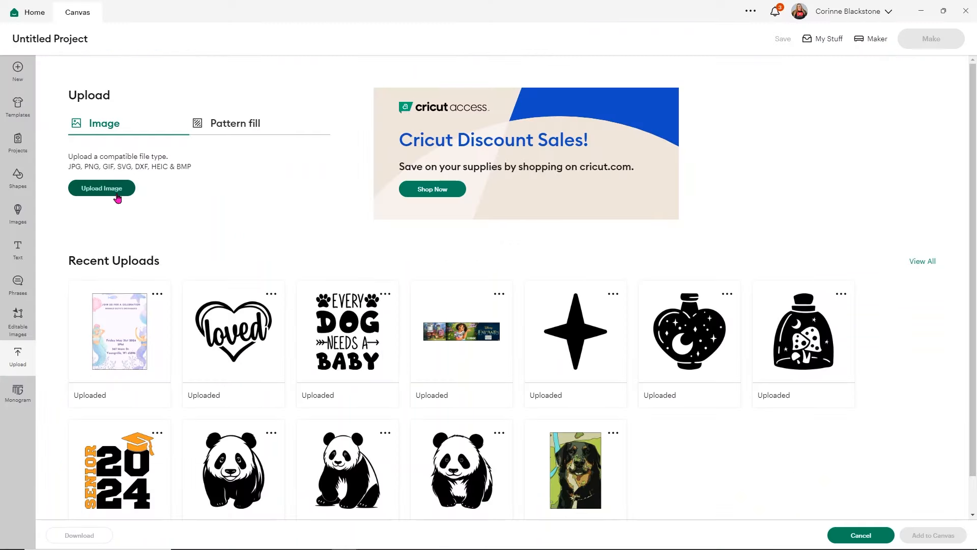
- In Cricut Design Space, start a new image upload and supply mermaid image 8 from the extracted clipart folder
left_click(117, 195)
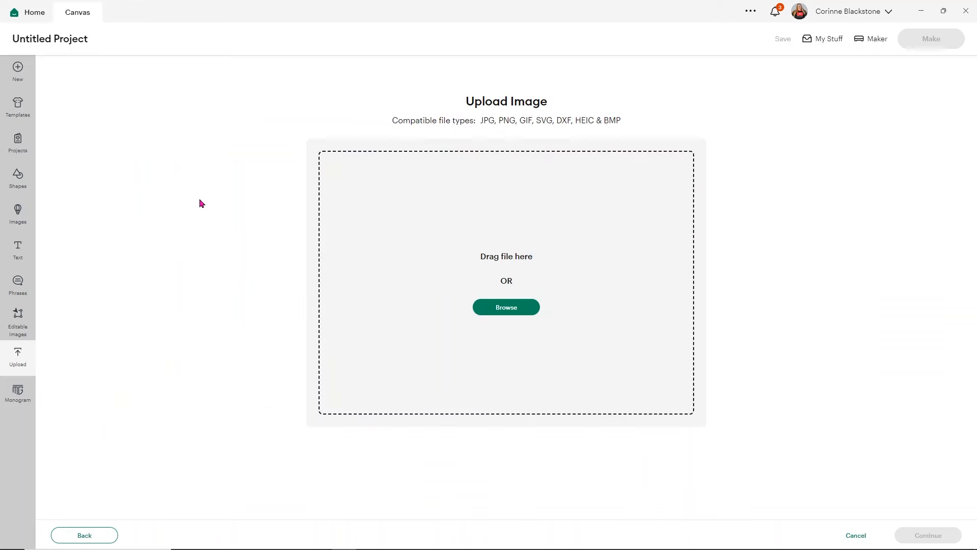
left_click(294, 548)
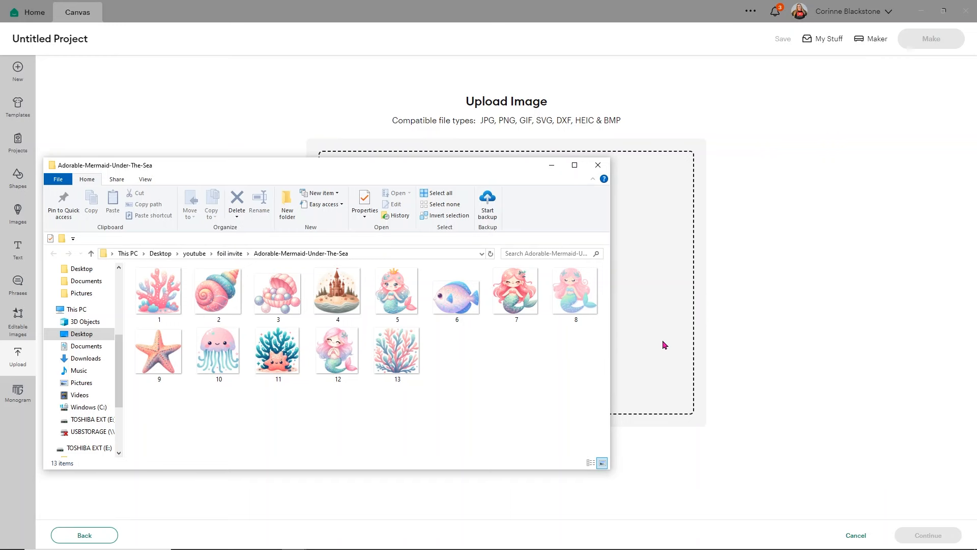
mouse_move(570, 301)
left_mouse_down()
mouse_move(656, 283)
mouse_move(558, 292)
left_mouse_up()
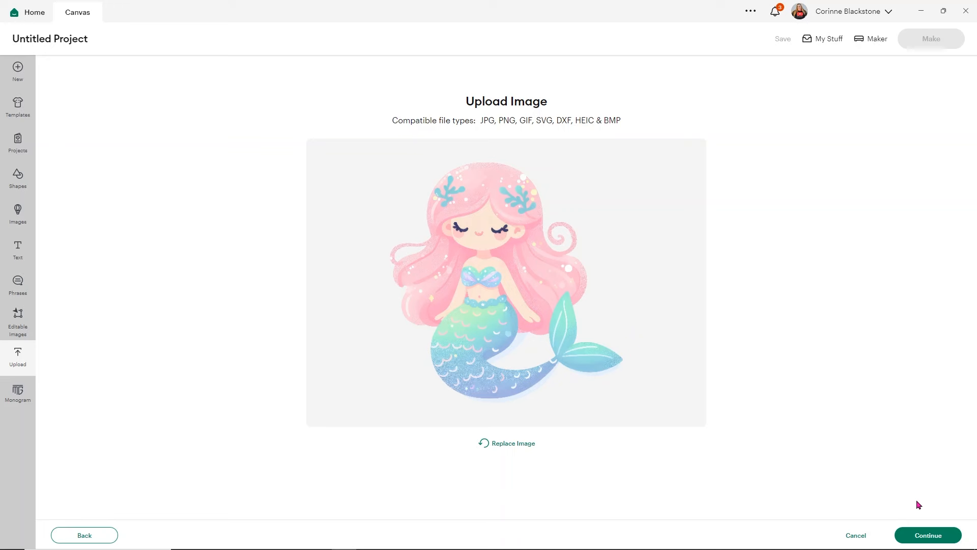
- Keep the mermaid's background unmodified, convert it to a Flat Graphic, and upload it under the name 8
left_click(914, 534)
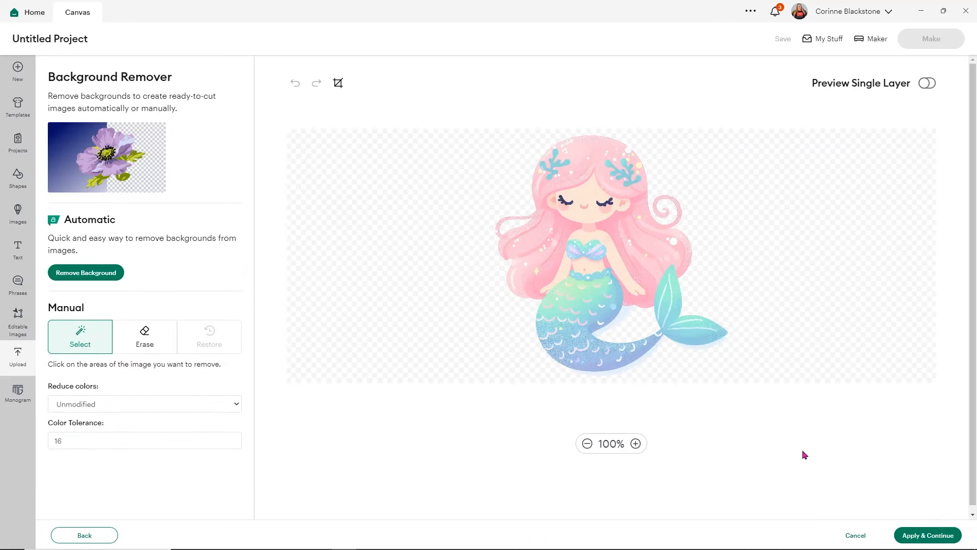
left_click(930, 531)
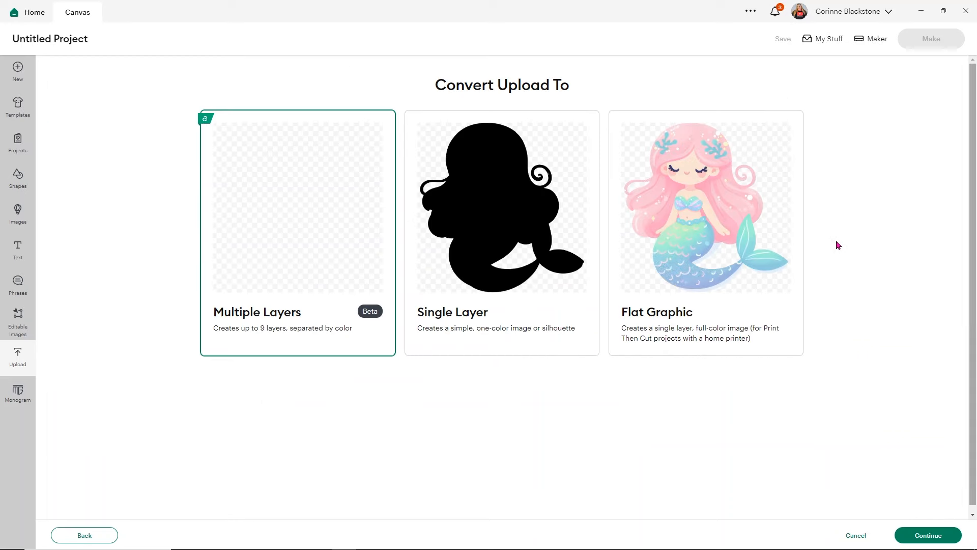
left_click(685, 251)
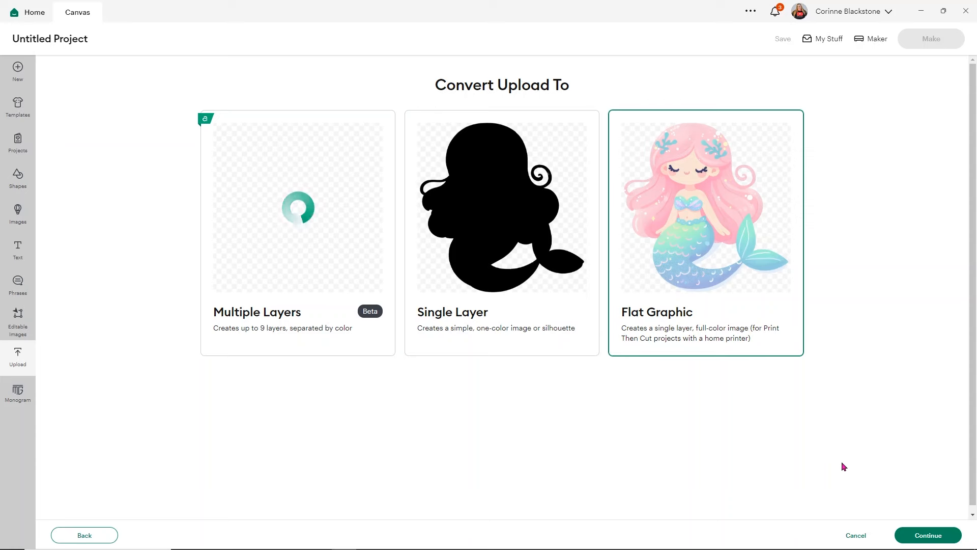
left_click(928, 534)
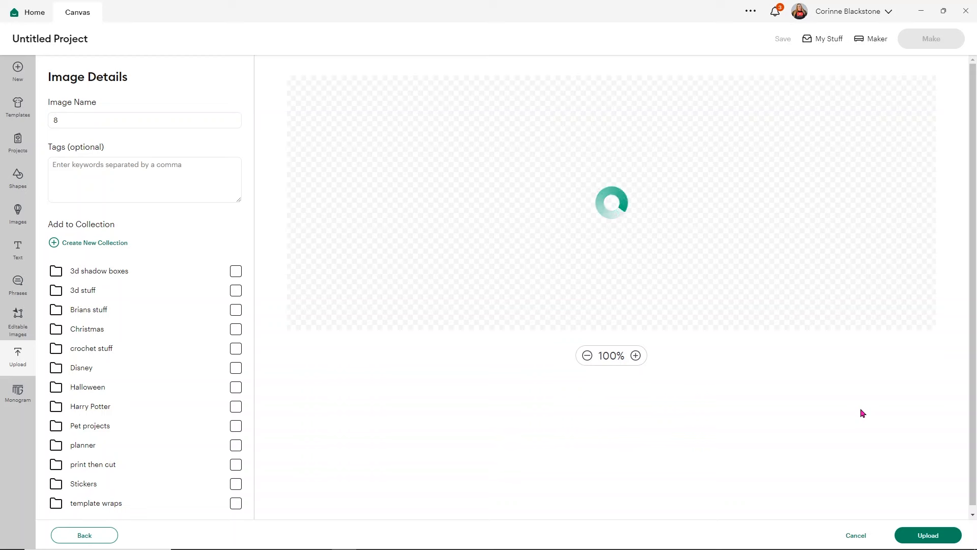
left_click(922, 536)
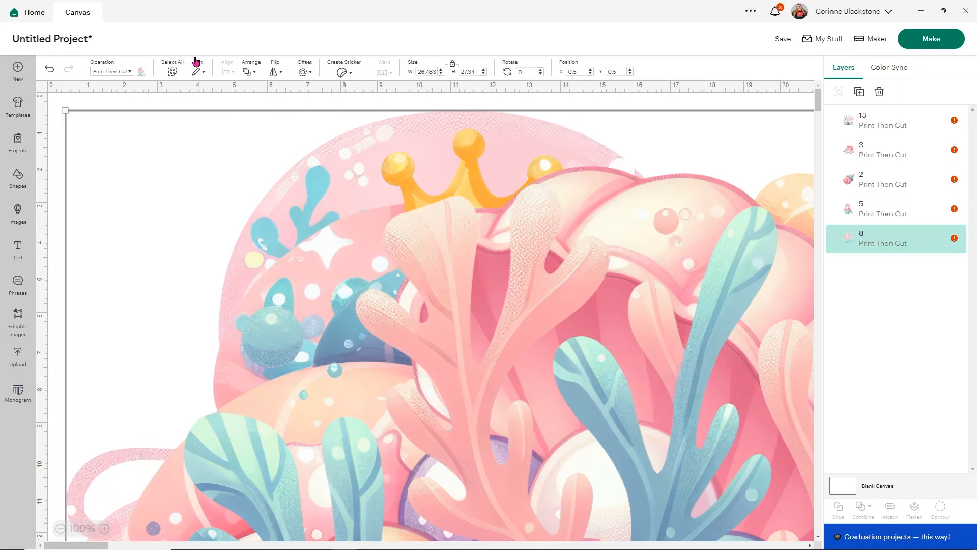
- Select all five clipart images and scale them together to 2 in wide
left_click(174, 71)
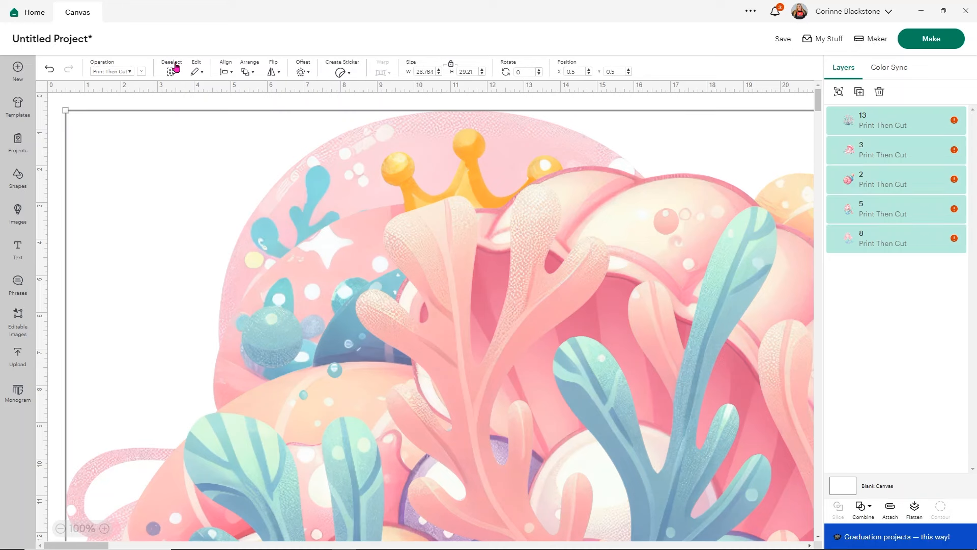
left_click_drag(416, 71, 450, 74)
type("2")
key("Return")
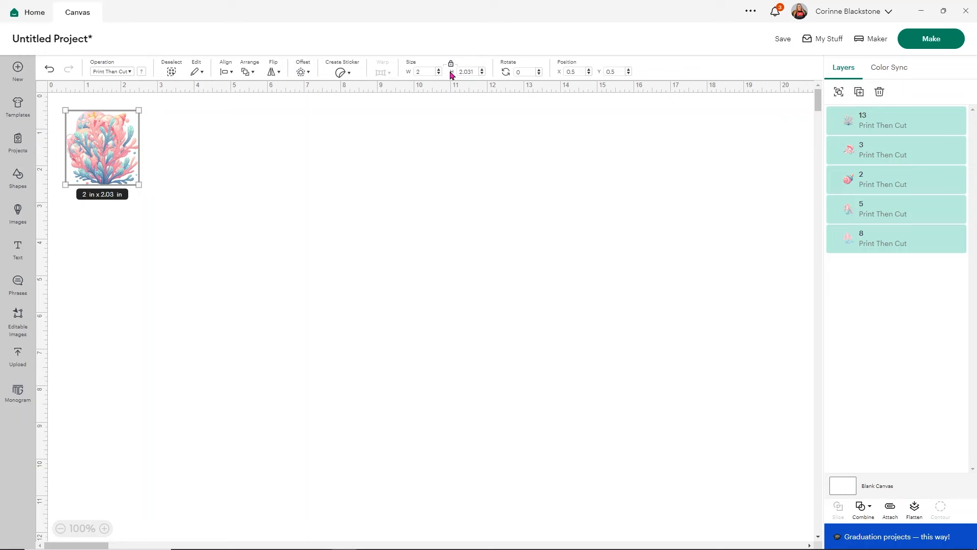
- Separate the stacked coral, pearl shell, spiral shell and two mermaids, spreading them along the canvas's far right area
left_click(319, 164)
left_click_drag(97, 176, 712, 205)
left_click_drag(119, 179, 700, 279)
left_click_drag(122, 155, 753, 359)
left_click_drag(97, 169, 707, 443)
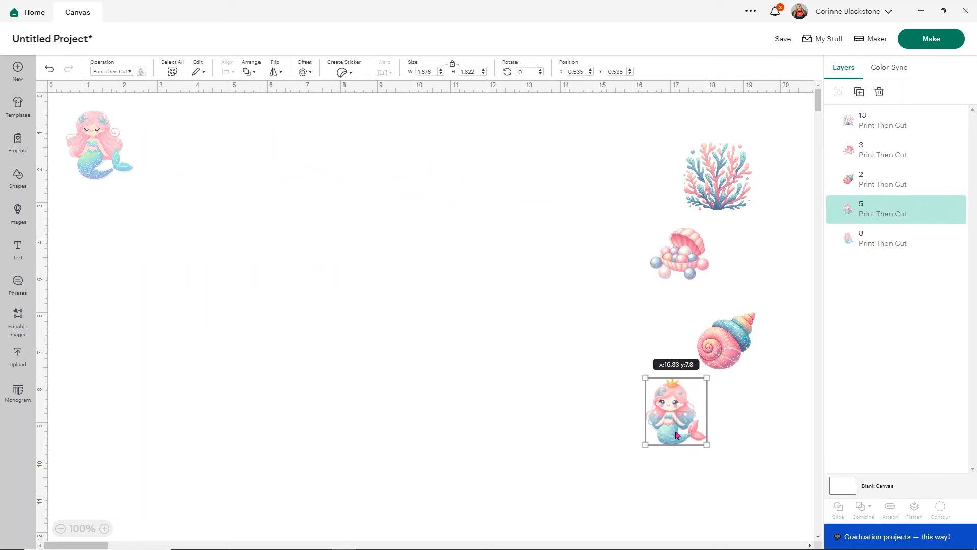
left_click_drag(97, 148, 686, 343)
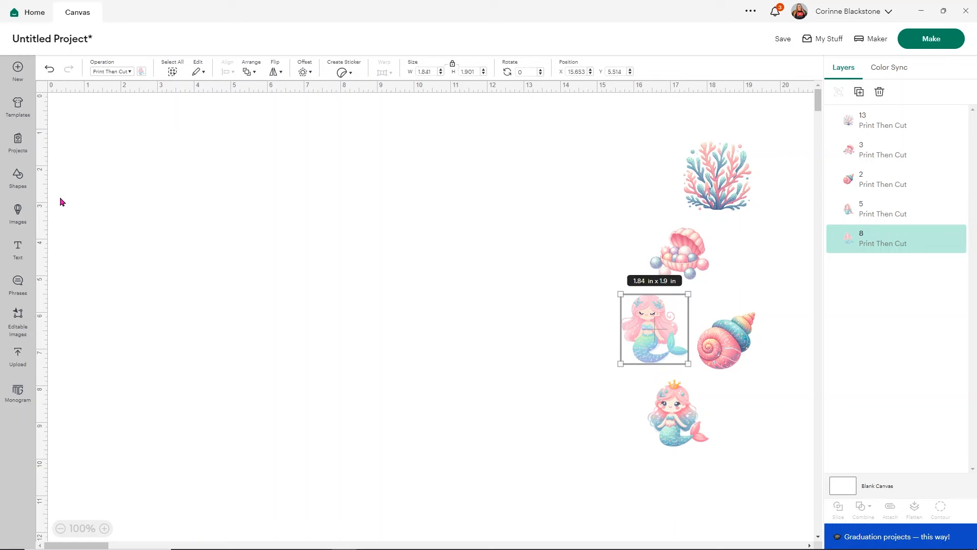
- Add a square shape, unlock its proportions, and size it to 4 in wide by 6 in high
left_click(22, 183)
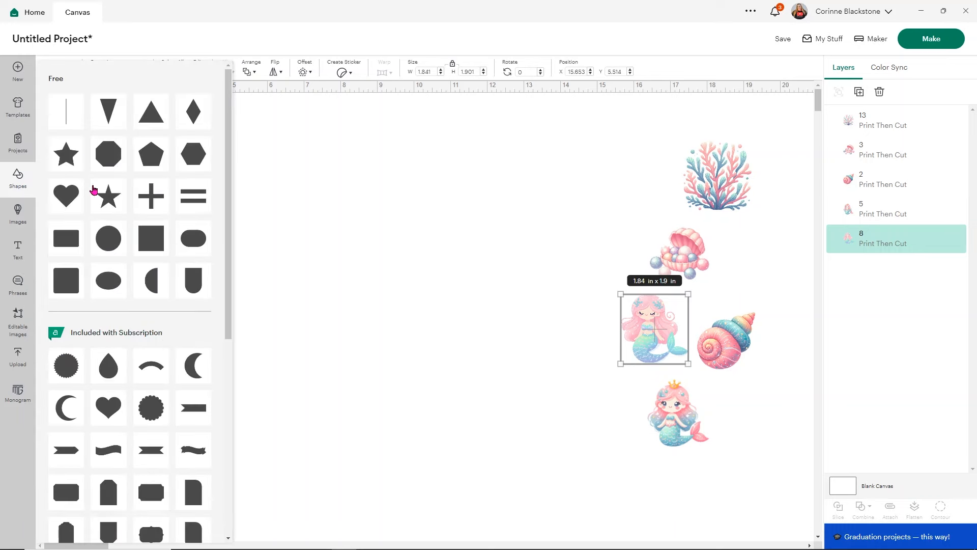
left_click(147, 243)
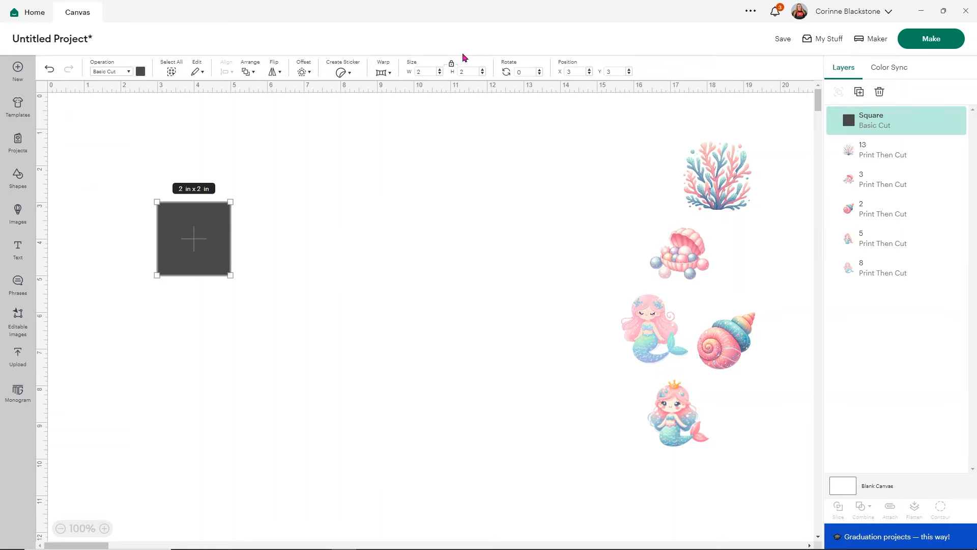
left_click(452, 64)
left_click(422, 71)
key("Tab")
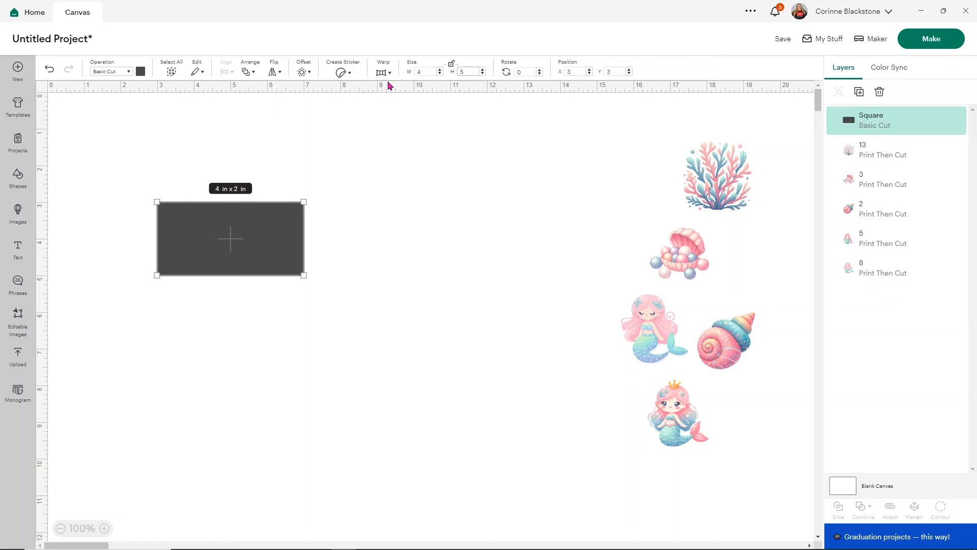
key("Return")
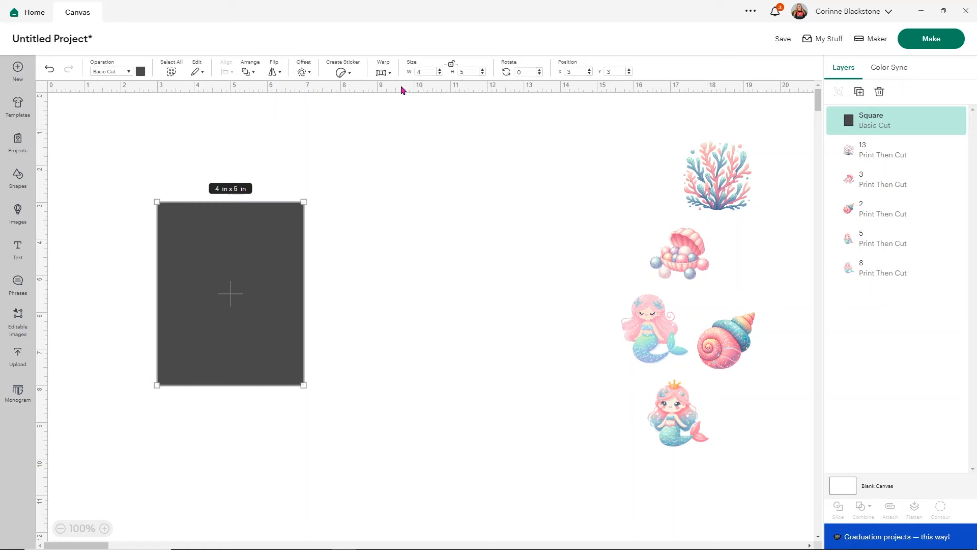
left_click(469, 72)
type("6")
key("Return")
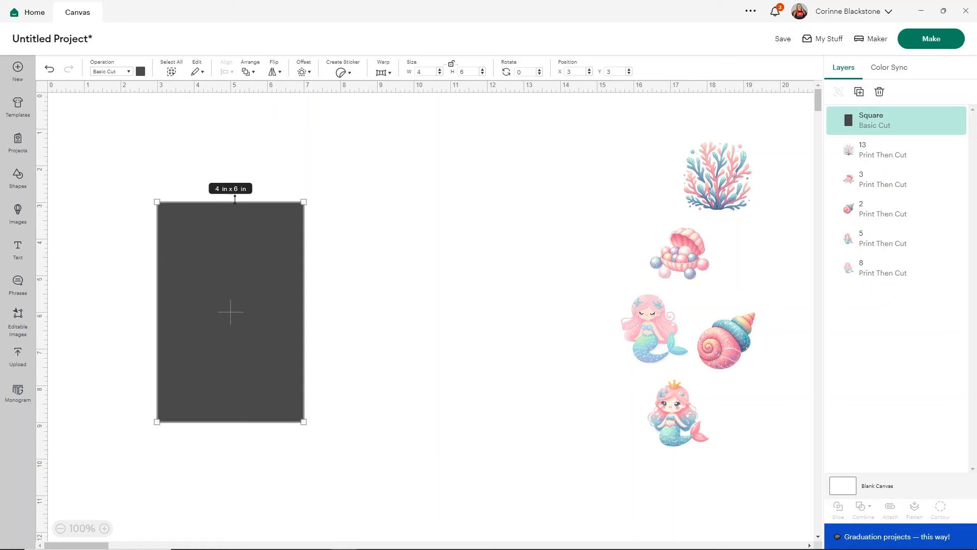
- Recolour the 4 x 6 in rectangle to the very pale pink #fff5f5
left_click(141, 74)
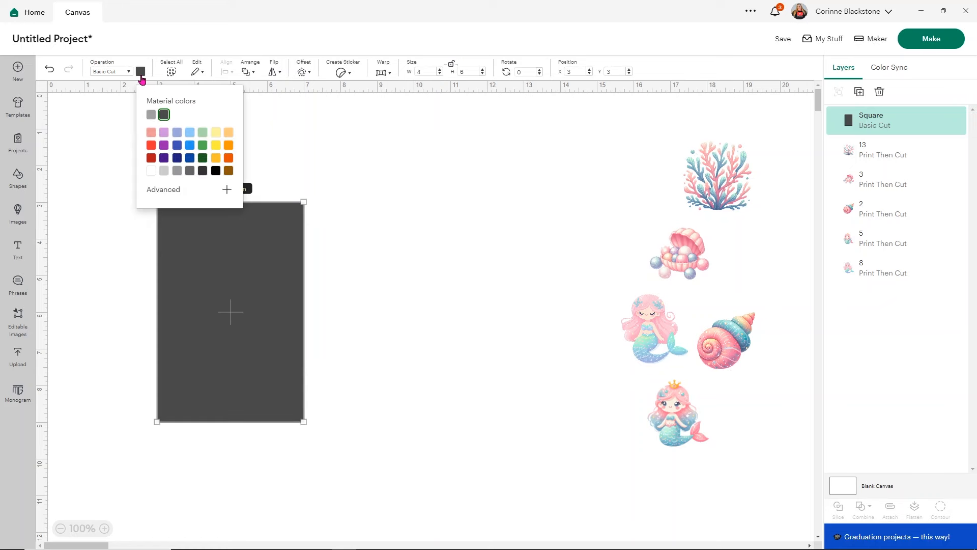
left_click(150, 134)
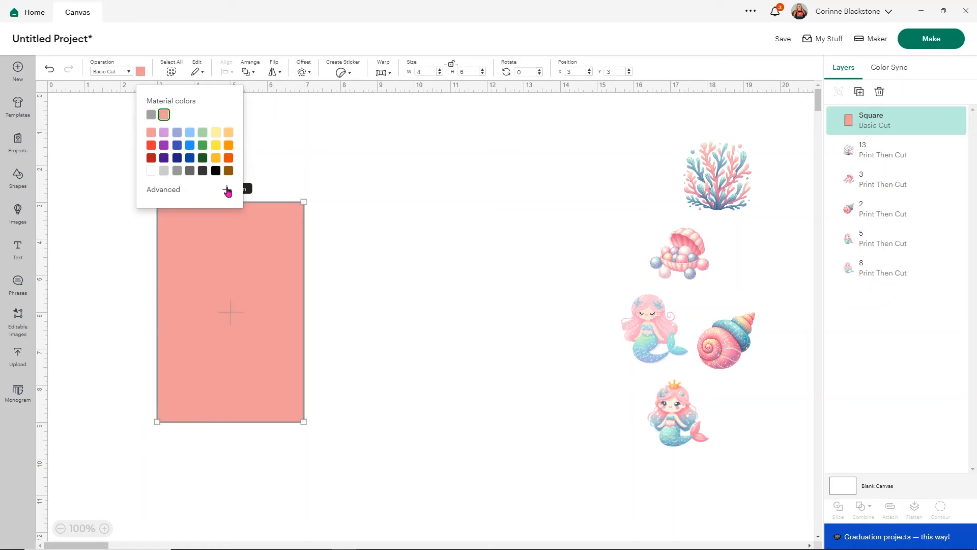
left_click(227, 190)
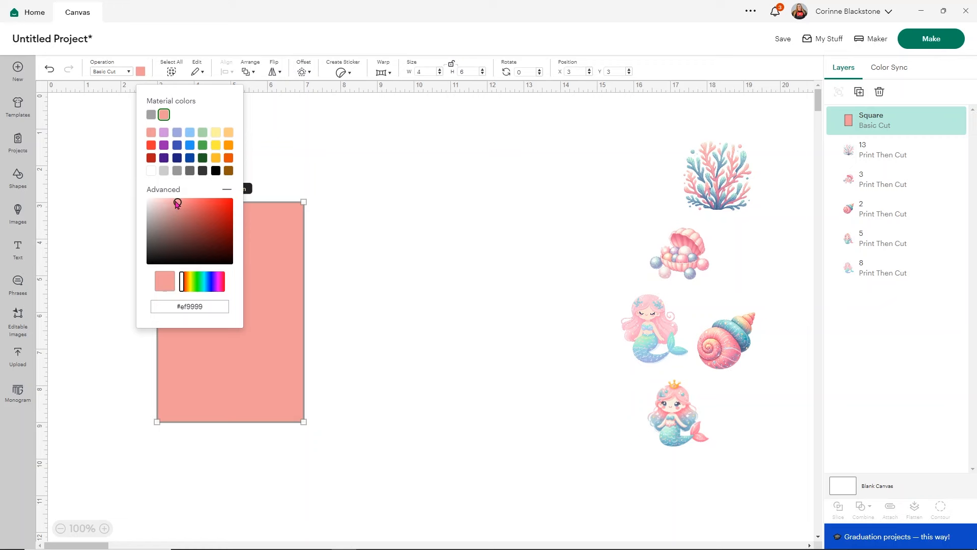
left_click_drag(177, 200, 156, 199)
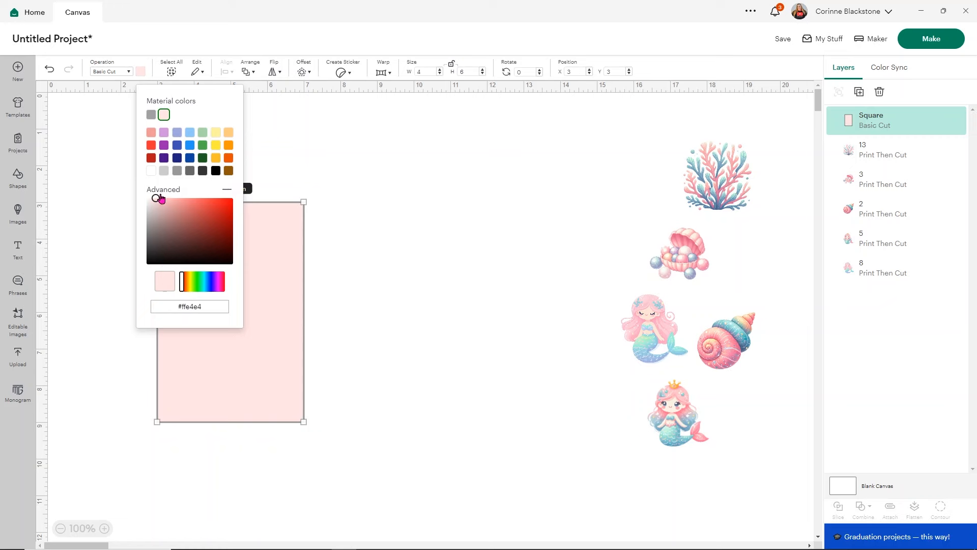
left_click_drag(157, 199, 151, 200)
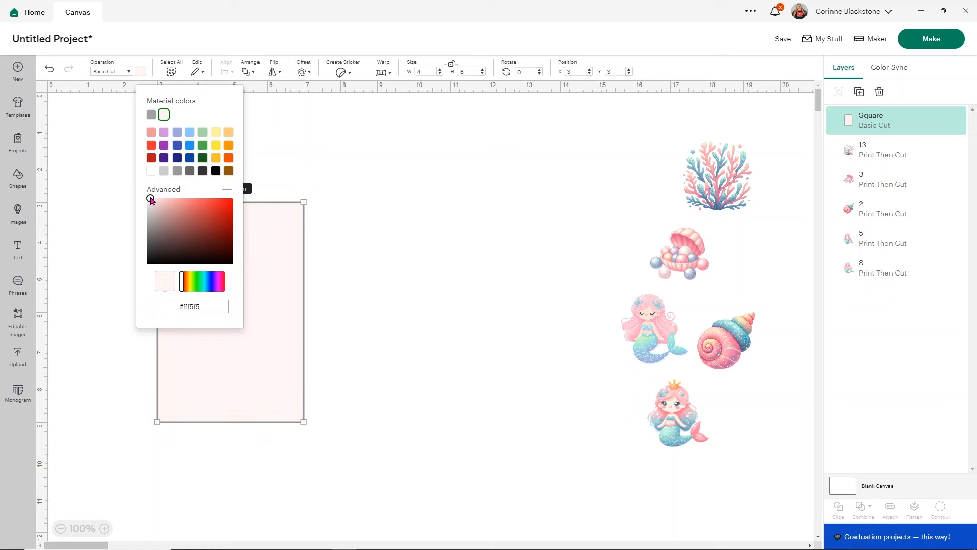
left_click(342, 216)
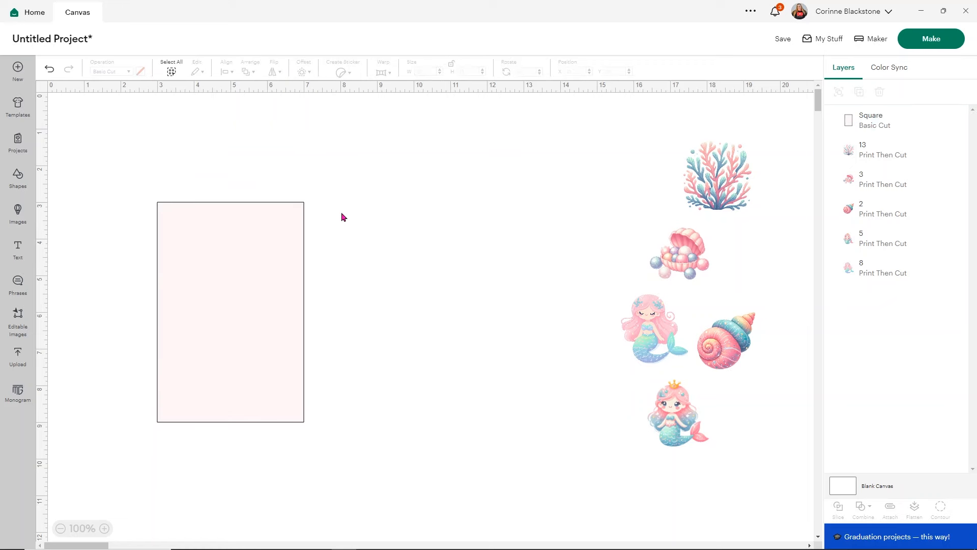
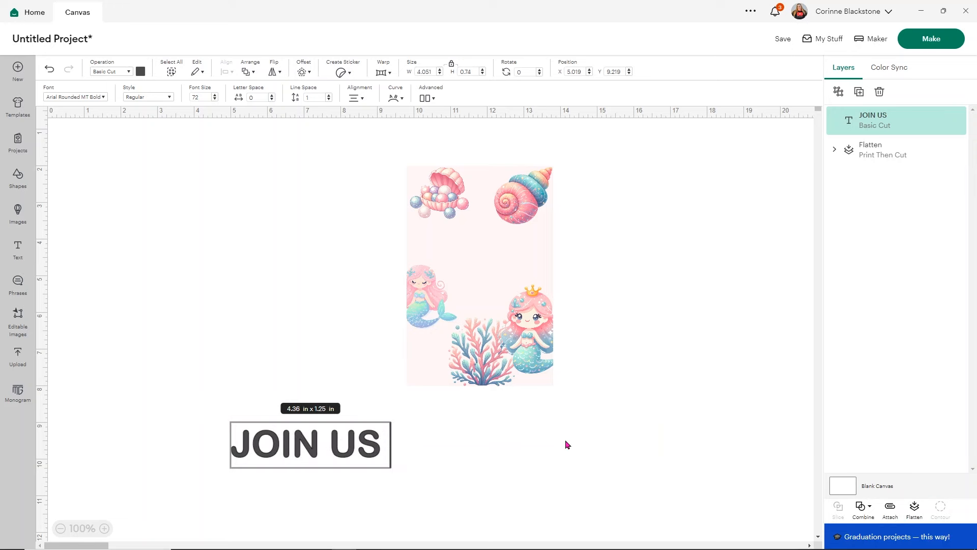
- Complete the heading text as "JOIN US FOR A CELEBRATION" and change its font to Dubai
type("FOR A CEL")
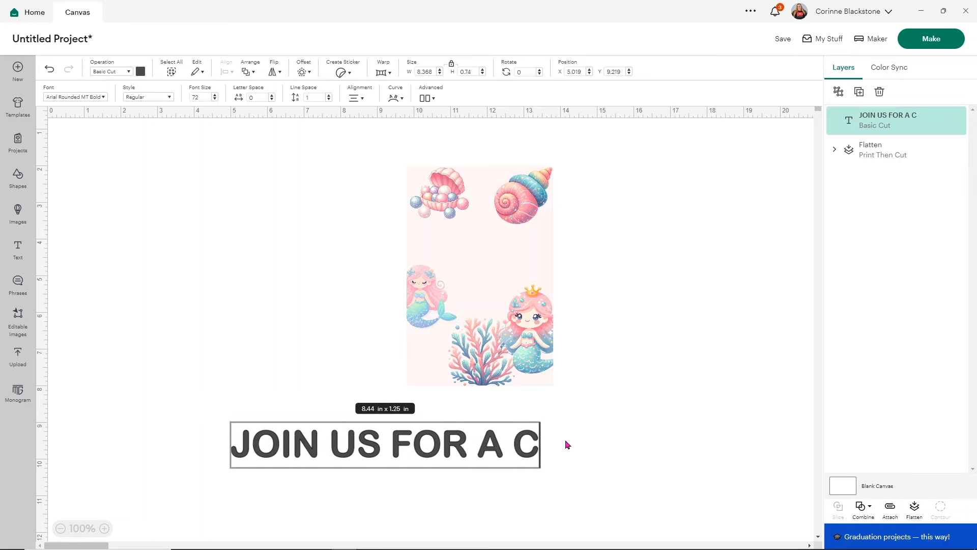
type("EBRATION")
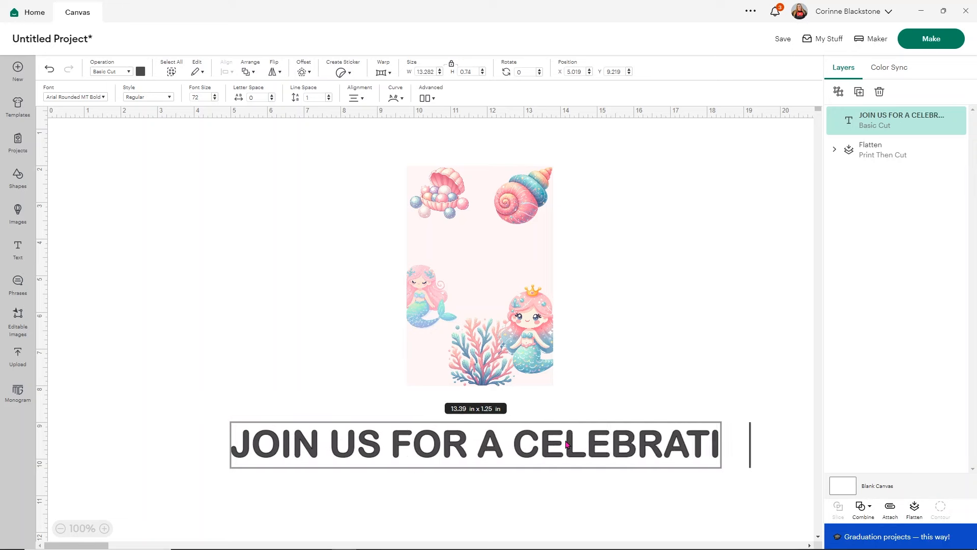
left_click(104, 97)
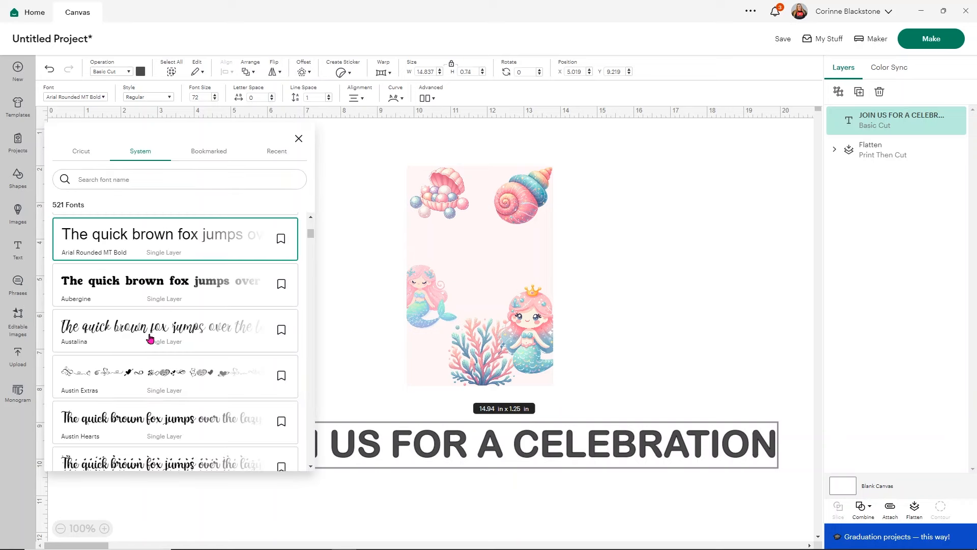
left_click(658, 248)
left_click(591, 454)
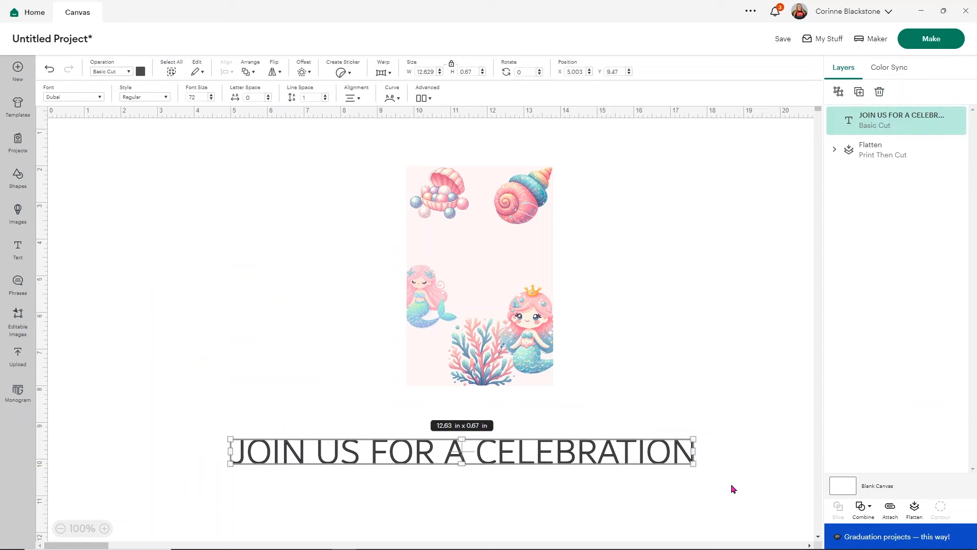
- Shrink the heading to about 3.47 in wide and place it across the upper part of the pink card, over the shells
left_click_drag(695, 463, 522, 463)
left_click_drag(412, 438, 584, 227)
left_click_drag(711, 229, 524, 219)
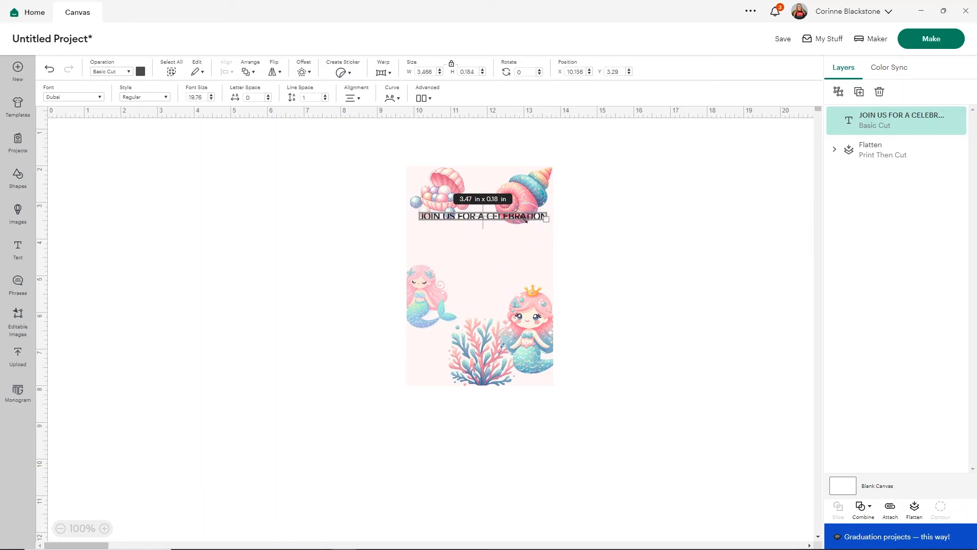
left_click(333, 248)
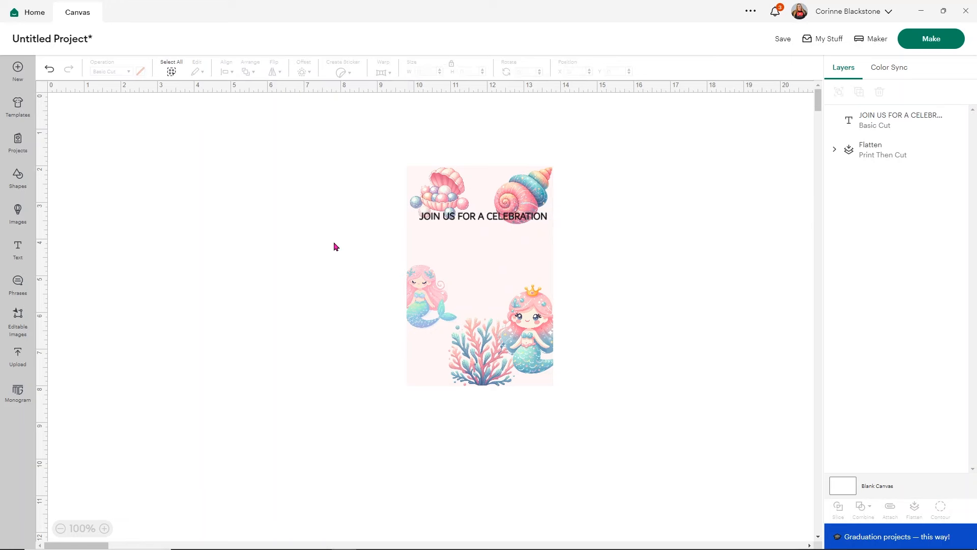
- Return the heading to the Arial Rounded MT Bold font and scale it to about 3.5 in wide
left_click(483, 217)
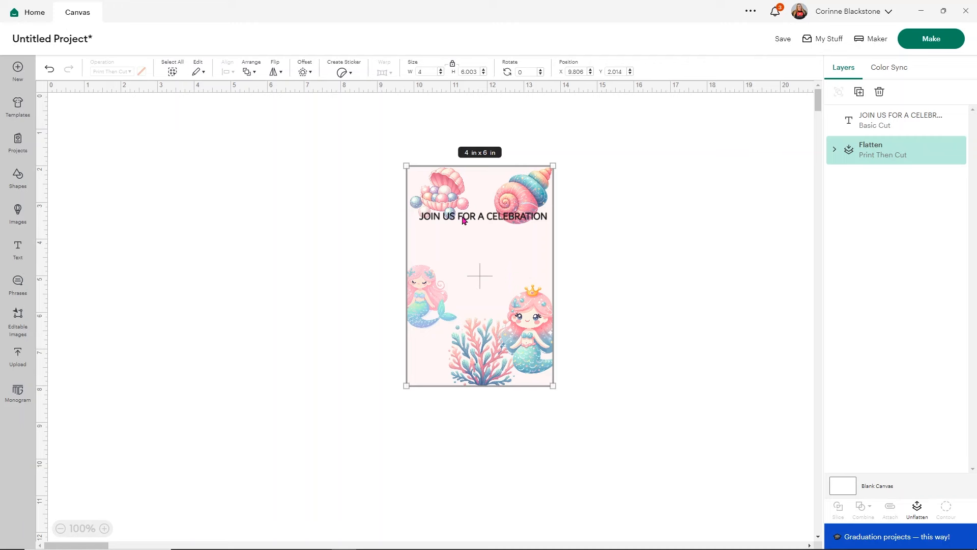
left_click(875, 115)
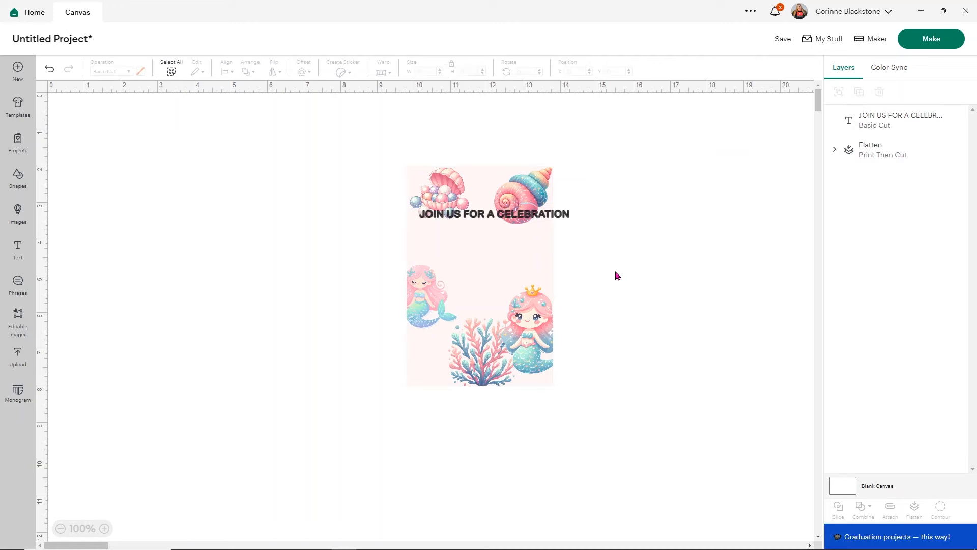
left_click(546, 210)
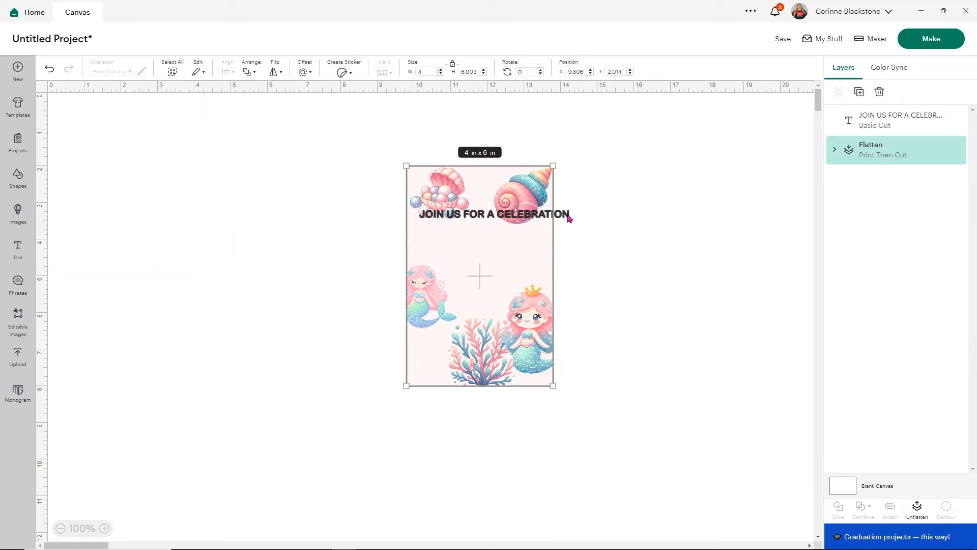
left_click(569, 218)
left_click_drag(568, 215, 548, 216)
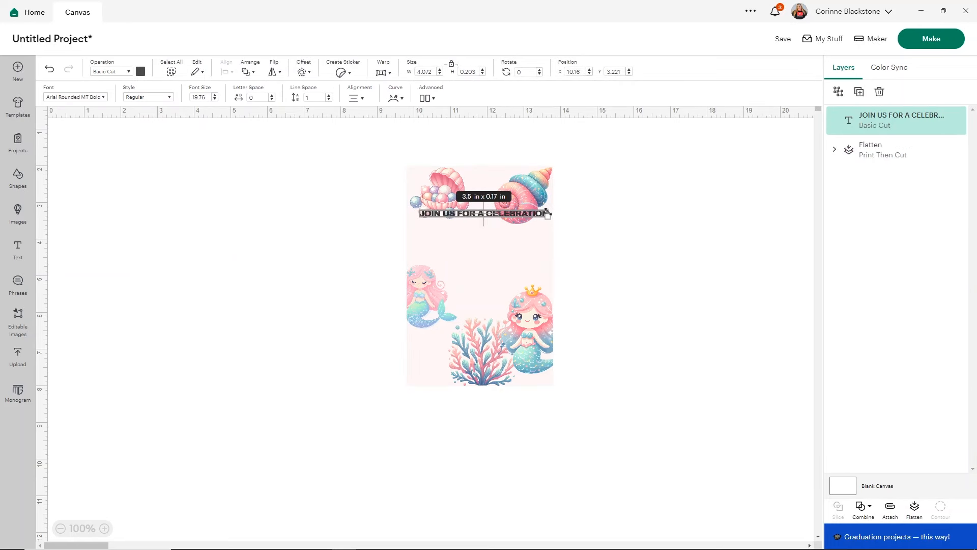
- Nudge the heading slightly left so it sits centred across the card's width
left_click(98, 529)
left_click(99, 528)
left_click(99, 528)
left_click(300, 295)
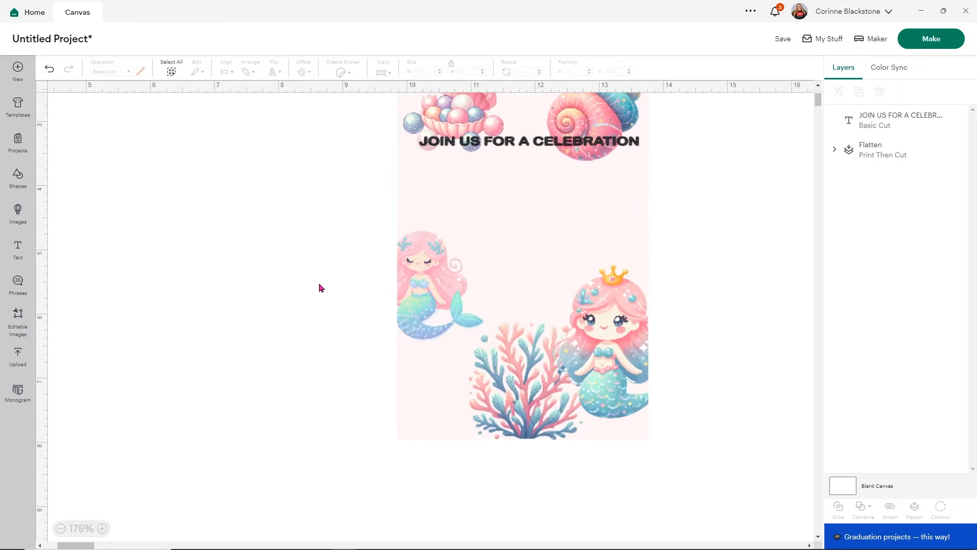
scroll(771, 181, "up", 2)
left_click(564, 246)
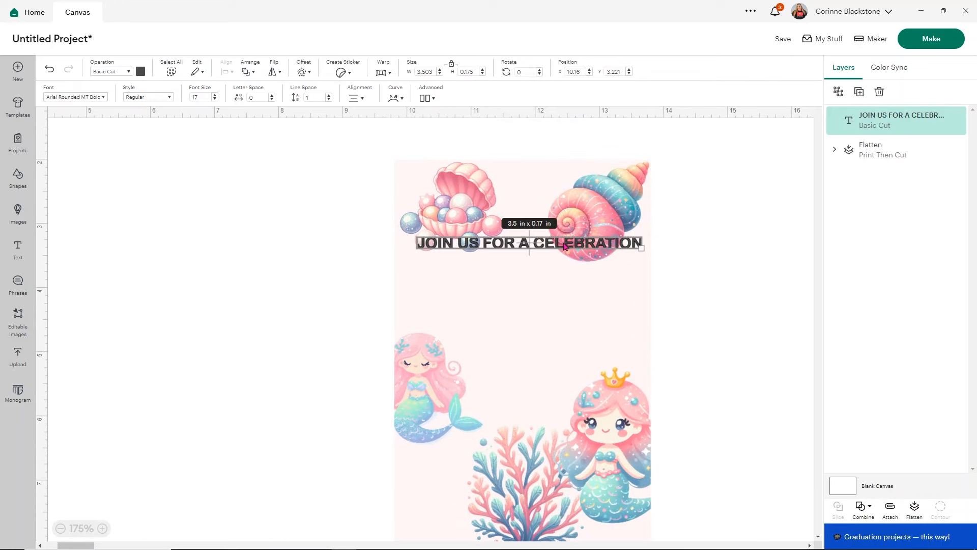
left_click_drag(569, 246, 563, 246)
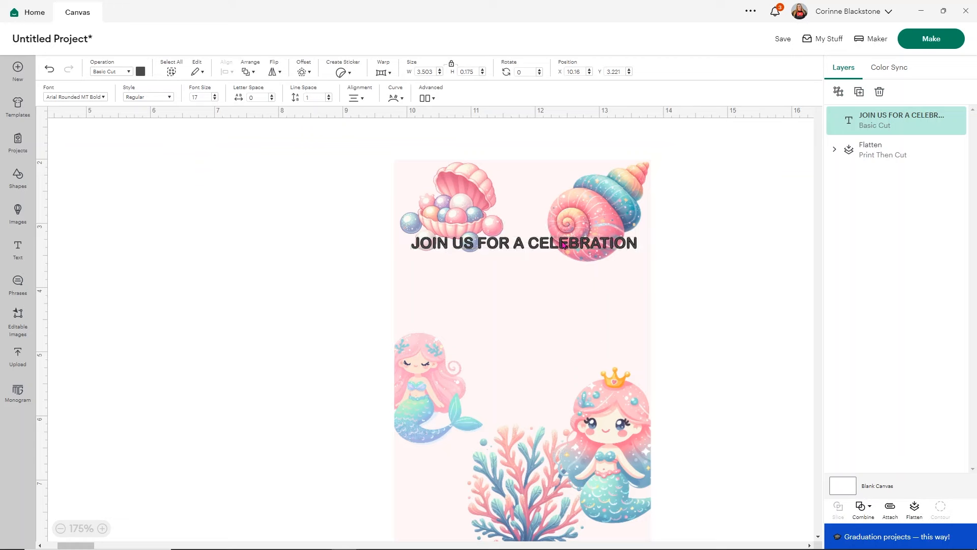
- Recolour the "JOIN US FOR A CELEBRATION" heading to medium indigo blue
left_click(133, 71)
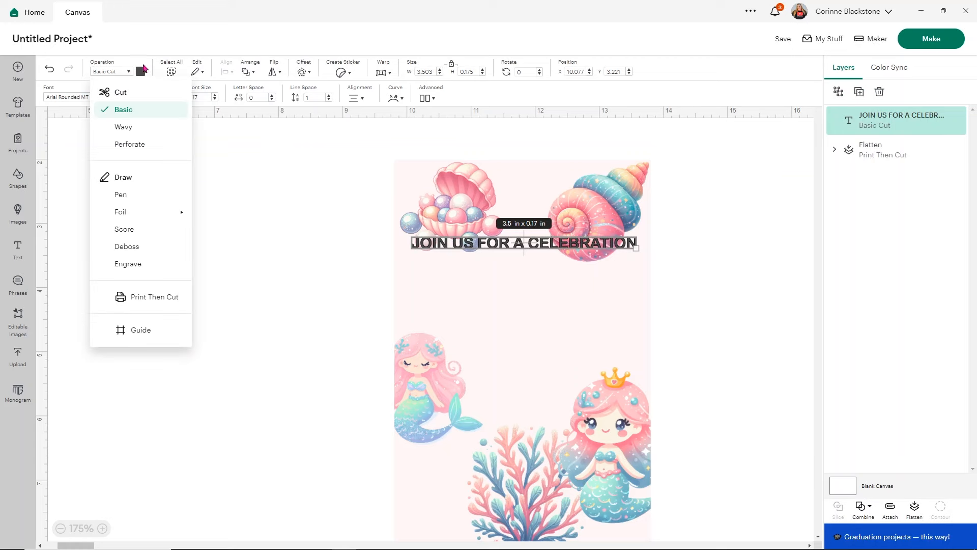
left_click(141, 71)
left_click(141, 72)
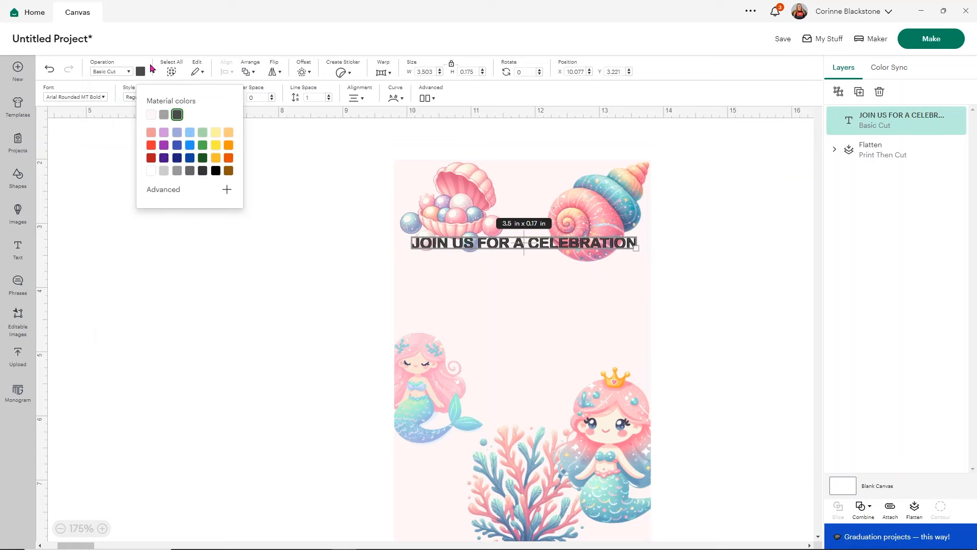
left_click(178, 147)
left_click(685, 223)
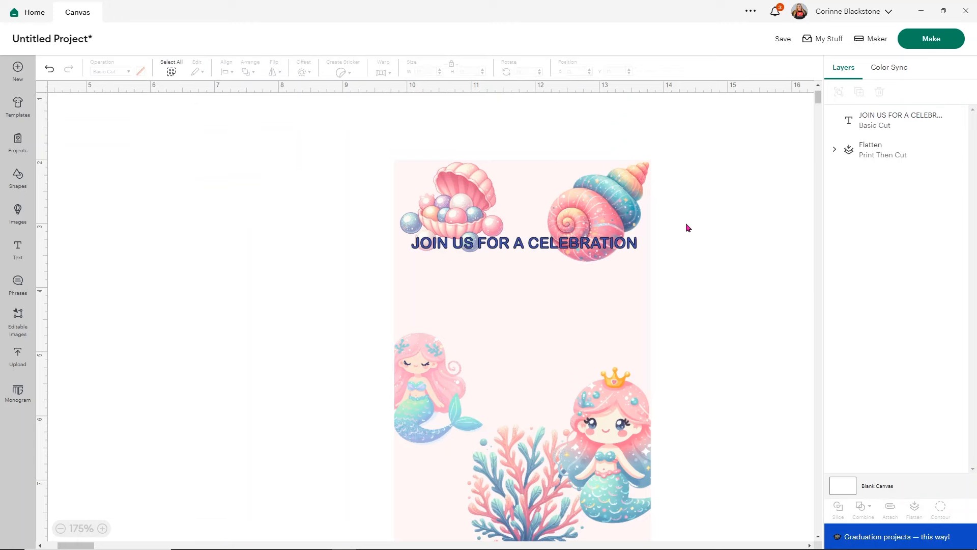
- Duplicate the blue heading and replace the copy's text with "MERMAID OUTFITS ENCOURAGED"
left_click(581, 250)
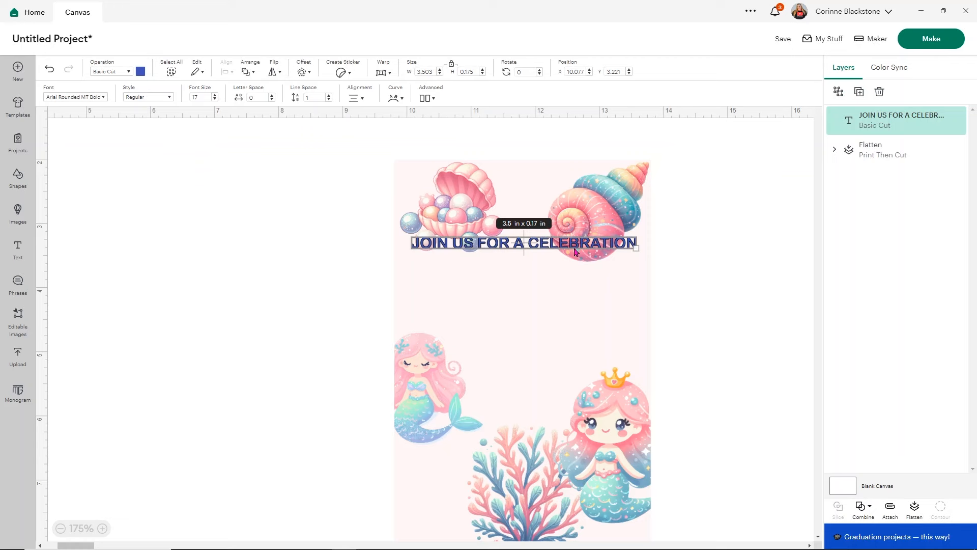
key("ctrl+d")
left_click_drag(261, 131, 603, 284)
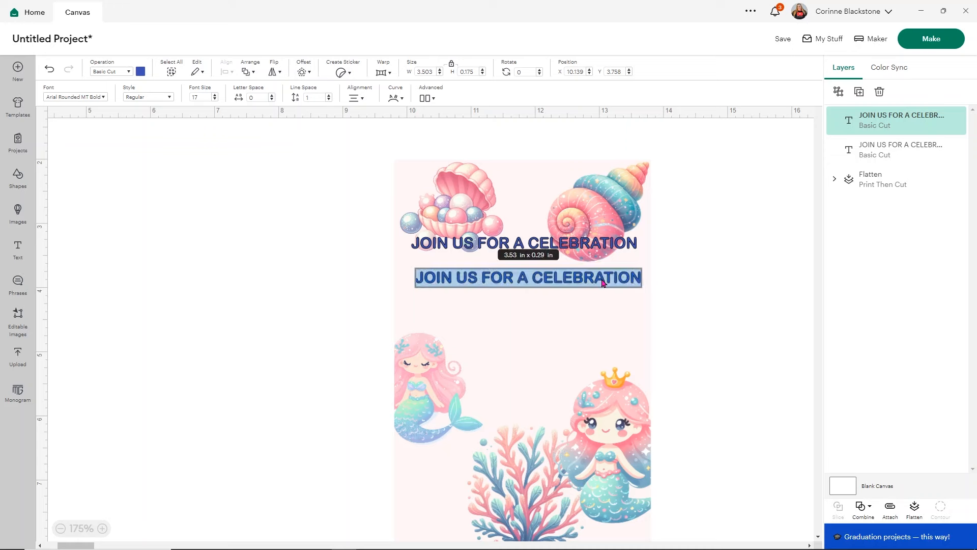
type("MERMAI")
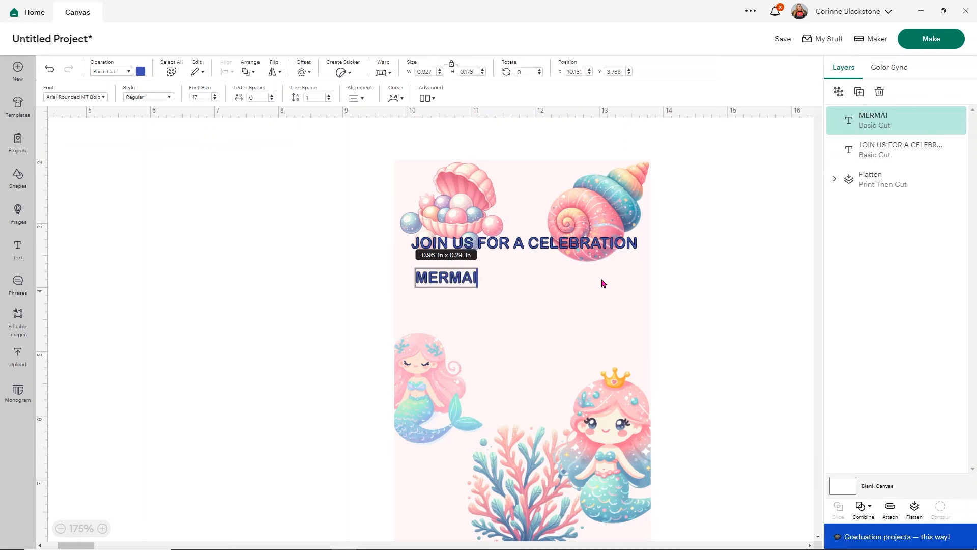
type("D OUTFITS ENCOURAGE")
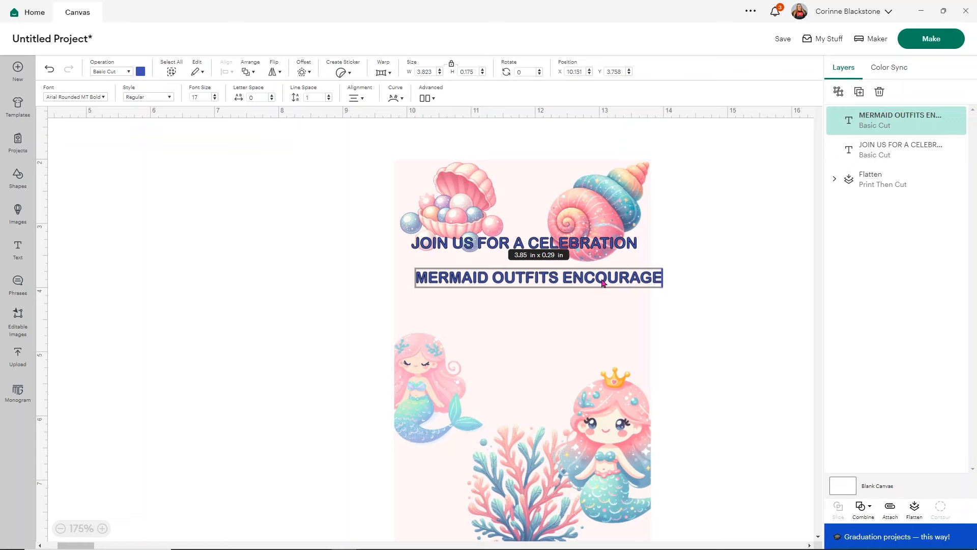
type("D")
- Scale the "MERMAID OUTFITS ENCOURAGED" line to about 2.85 in wide and centre it just below the heading
left_click(696, 299)
left_click(674, 278)
left_click_drag(674, 278, 601, 278)
left_click(335, 305)
left_click_drag(486, 276, 500, 266)
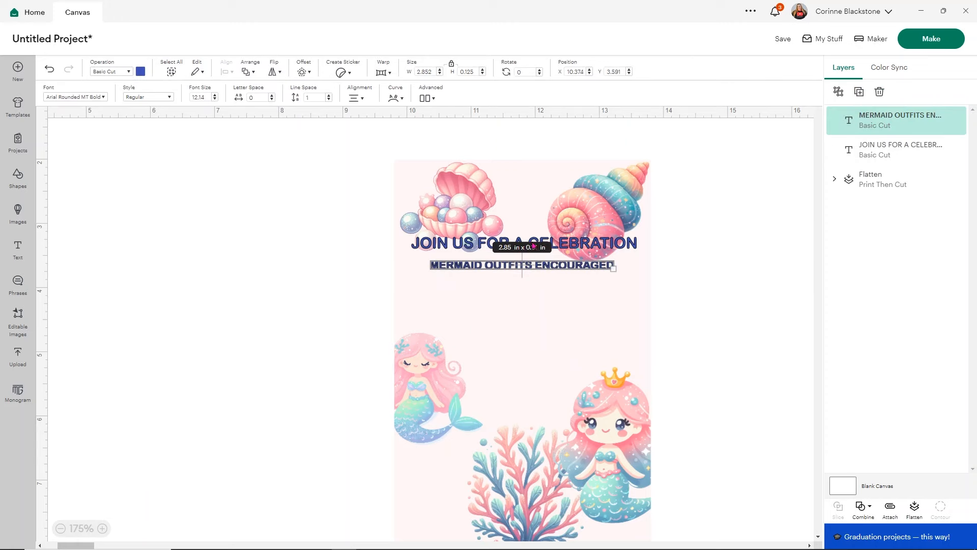
- Move the heading and the outfit line up over the pearl shell and spiral shell near the card's upper edge
left_click_drag(556, 242, 565, 201)
left_click_drag(548, 269, 547, 230)
left_click(684, 253)
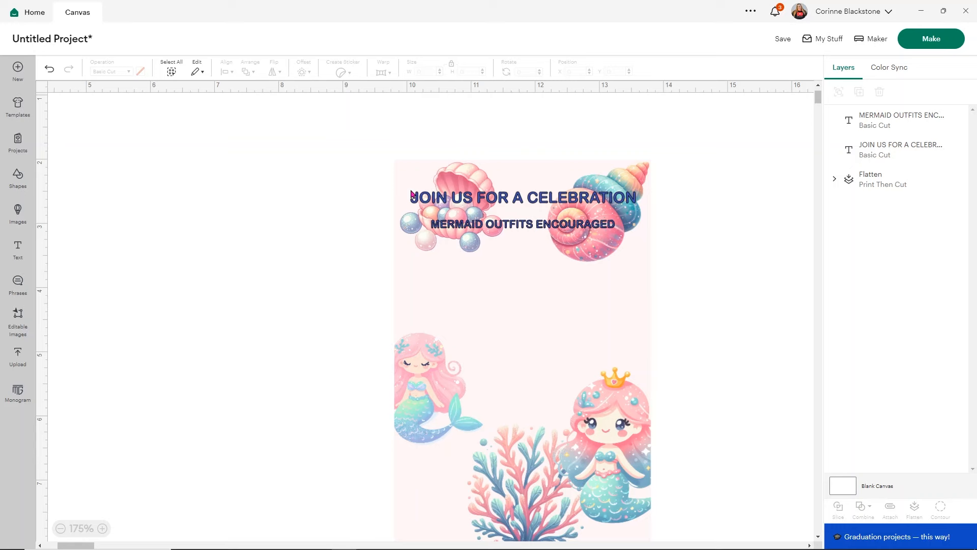
- Duplicate the outfit line lower on the card and replace its text with "Friday, May 31st" and "5PM" on two lines
left_click(507, 227)
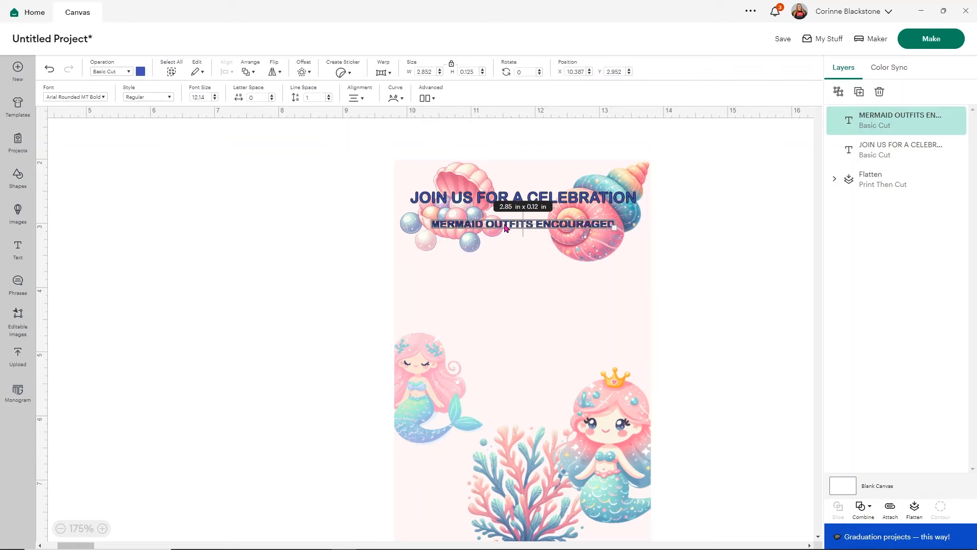
key("ctrl+d")
left_click_drag(251, 143, 565, 397)
type("F")
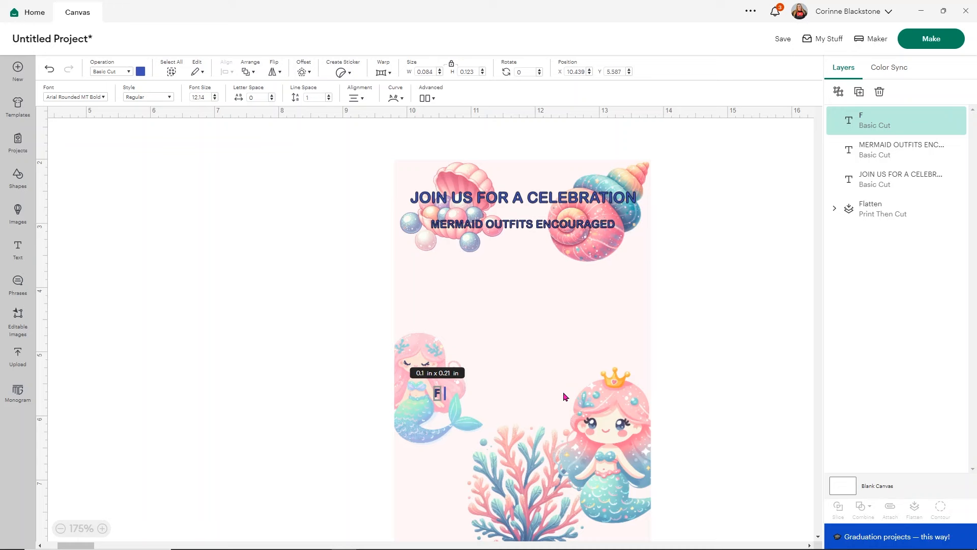
type("riday, May")
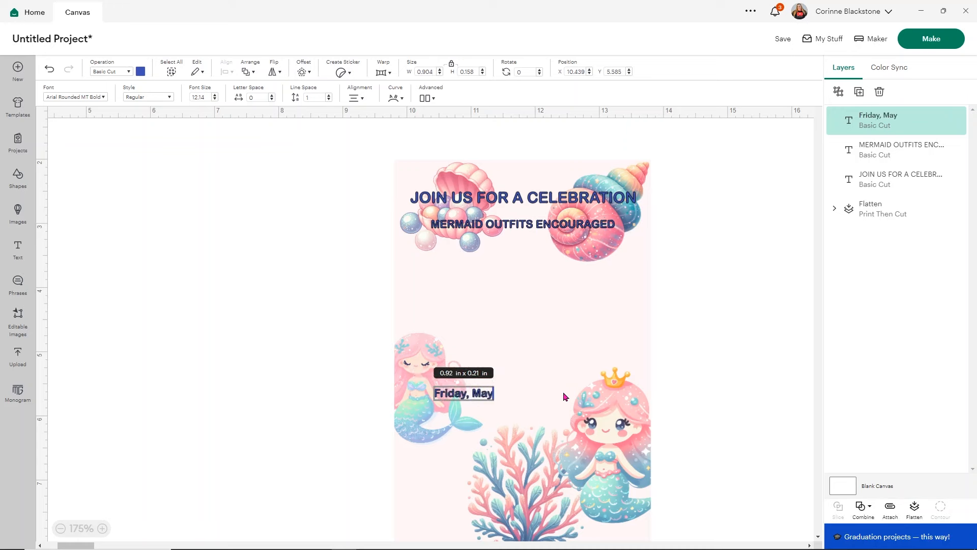
type(" 31st")
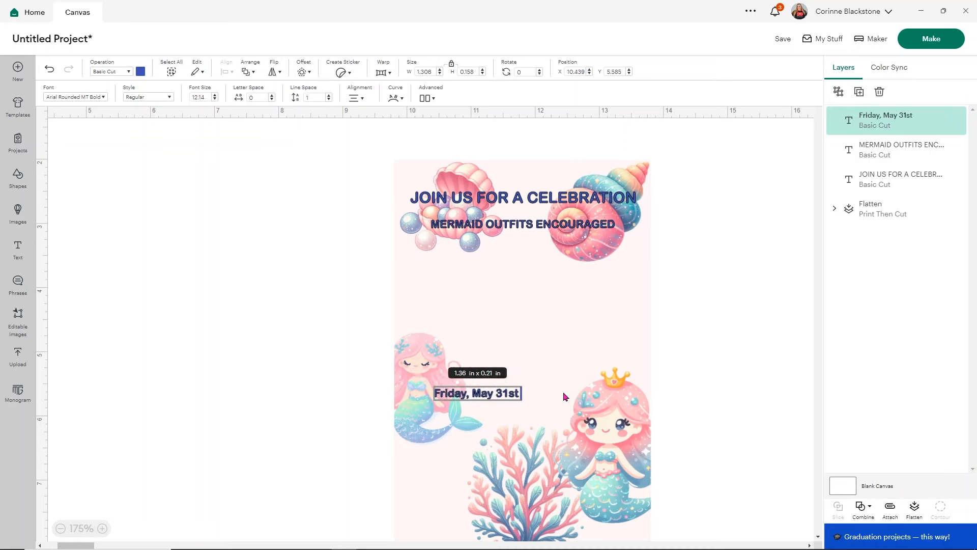
key("Return")
type("5PM")
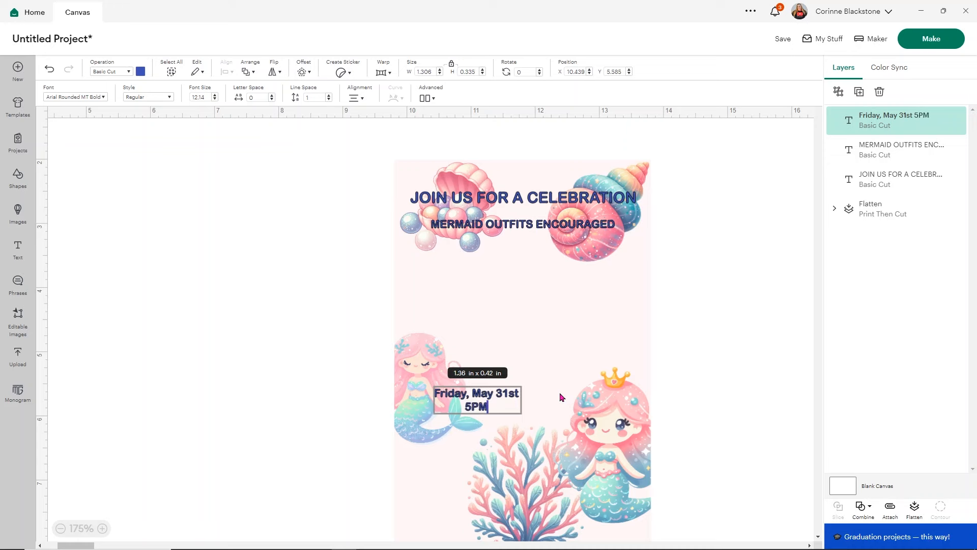
- Add the party's street address and its city, state and postal code as two more lines below the time
key("Return")
type("56")
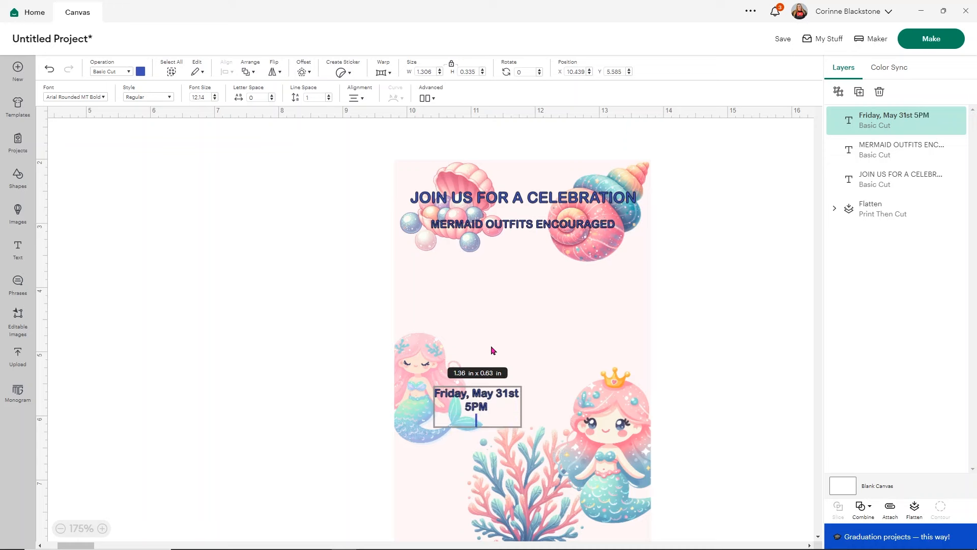
type("7 MAin St.")
key("Return")
type("Youngville, ")
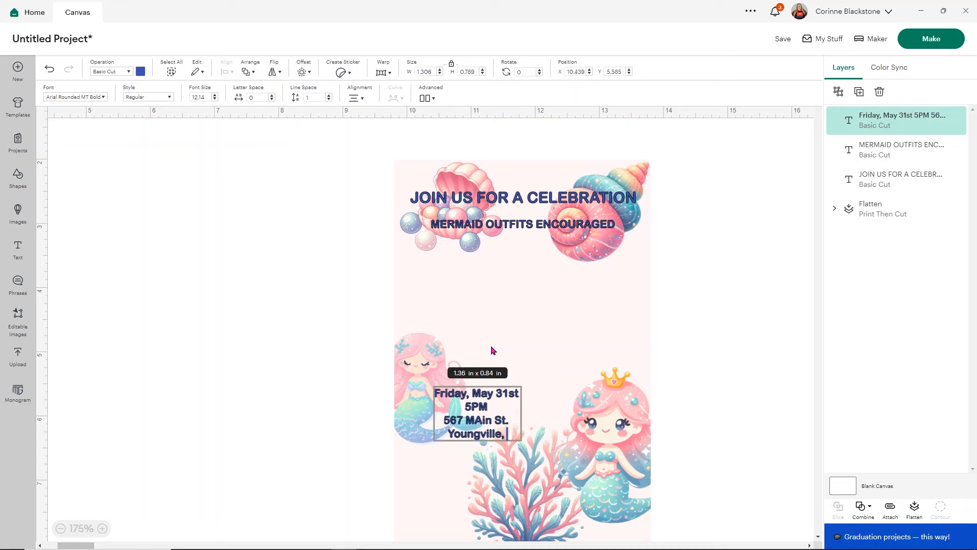
type("WI")
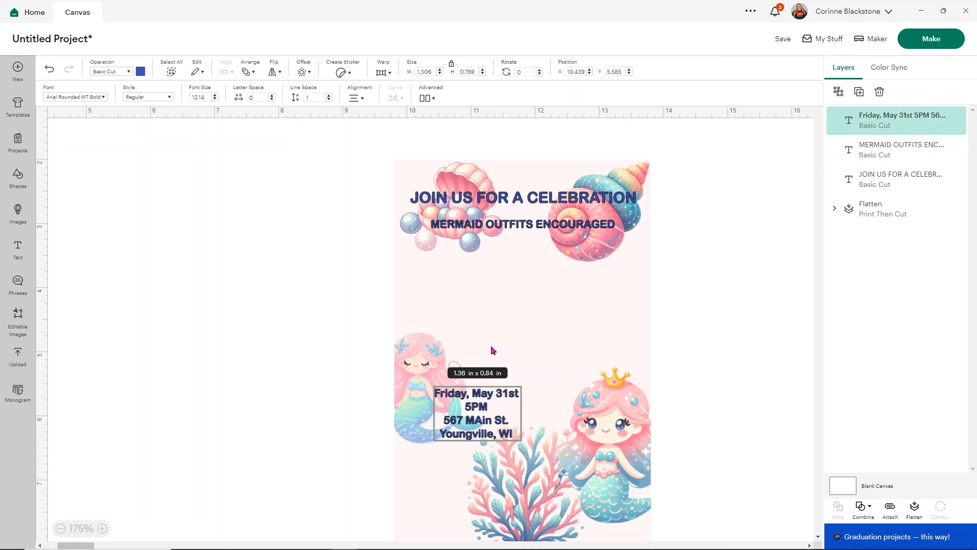
type(" 45896")
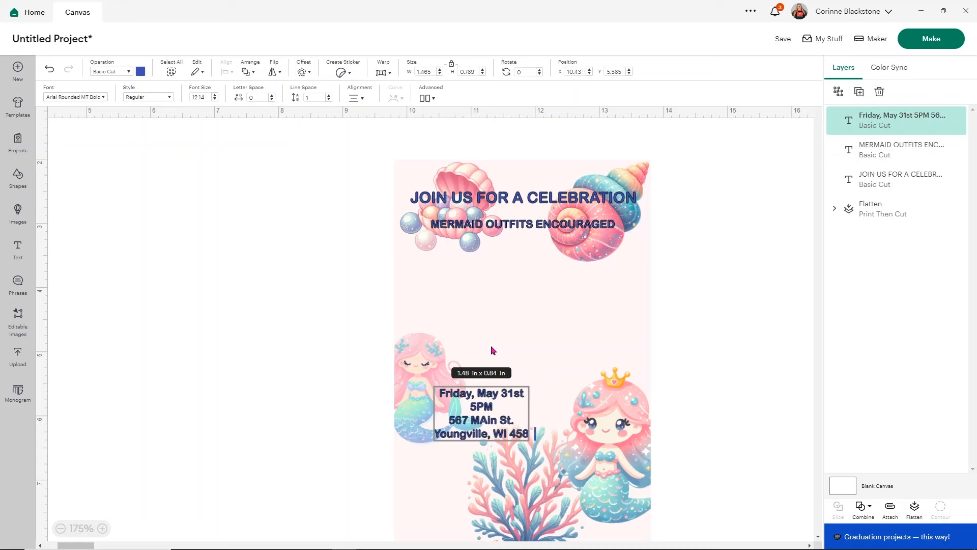
- Correct the street name's capitalisation by replacing its wrongly capitalised second letter with a lowercase "a"
left_click(698, 343)
double_click(493, 420)
left_click(493, 419)
key("BackSpace")
type("a")
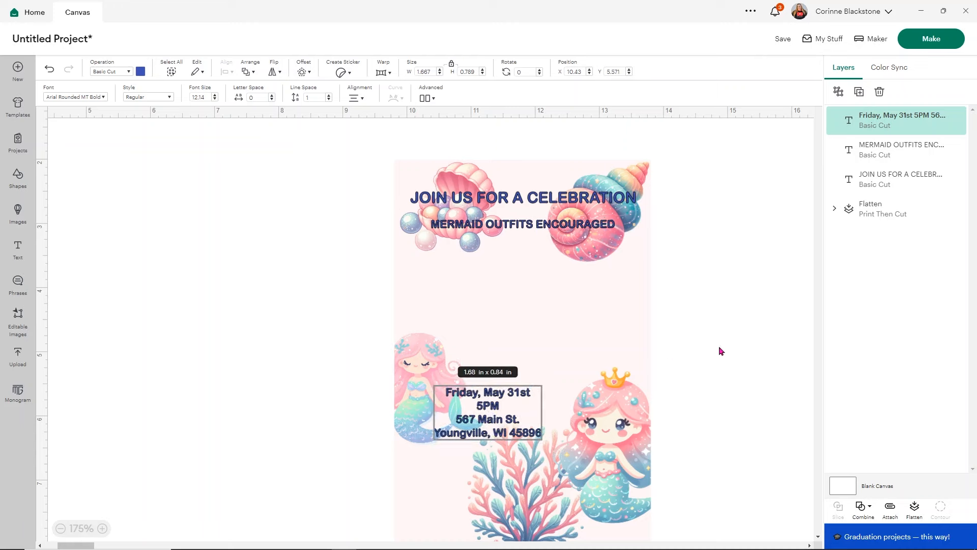
left_click(719, 346)
- Enlarge the event details block and centre it across the lower part of the card, over the coral
left_click_drag(482, 417, 509, 435)
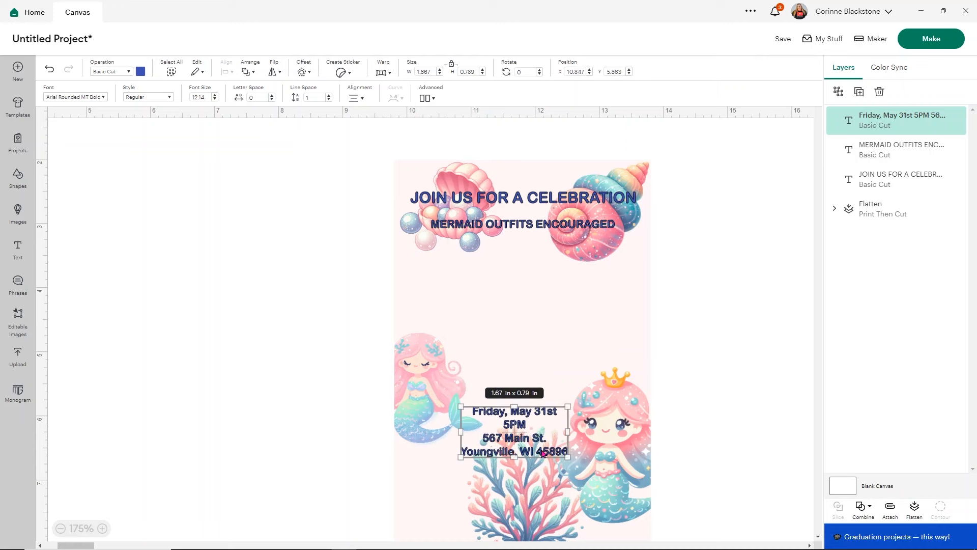
left_click_drag(567, 457, 648, 493)
left_click_drag(563, 439, 532, 451)
left_click(738, 367)
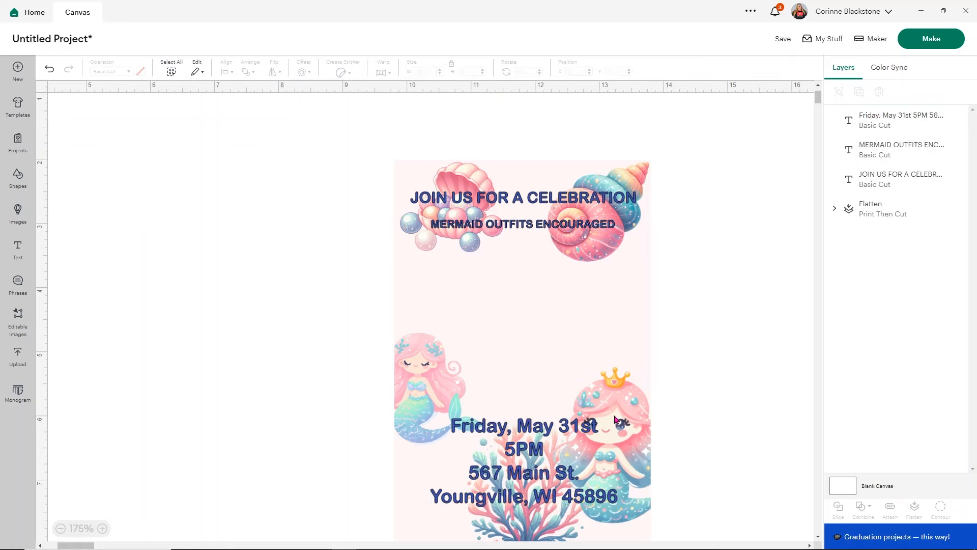
left_click(633, 424)
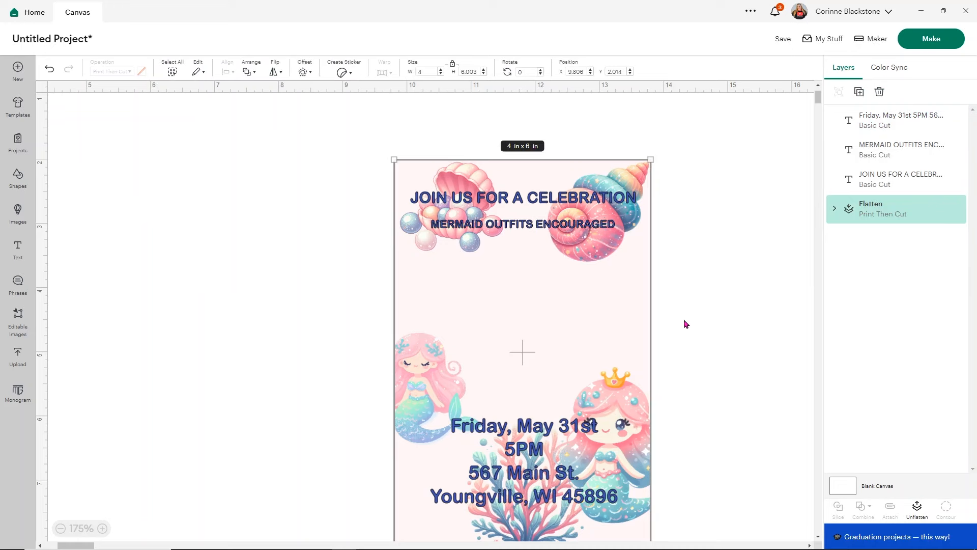
- Unflatten the card, raise the crowned mermaid beside the event details, and align its right edge with the background rectangle
left_click(923, 517)
left_click(708, 343)
left_click_drag(634, 404, 632, 365)
left_click(689, 389)
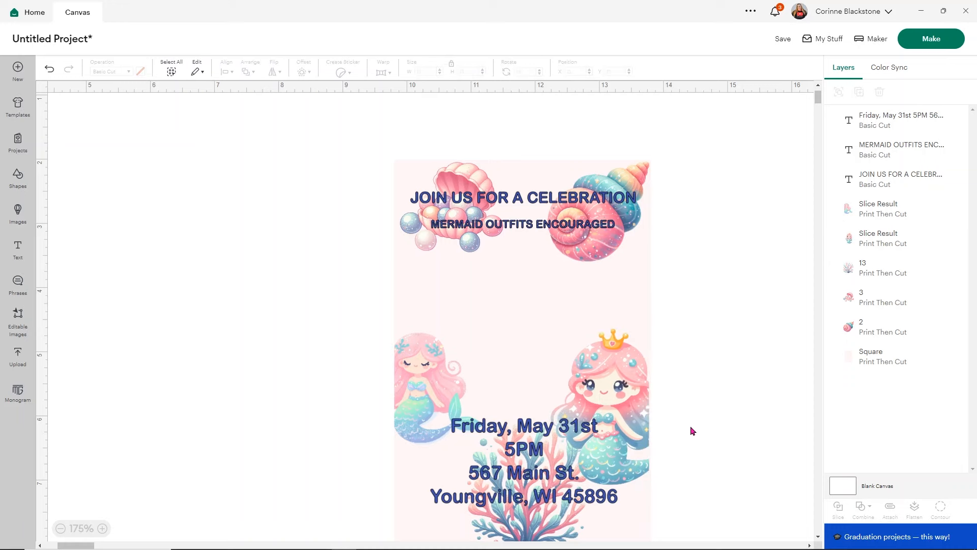
left_click_drag(656, 426, 631, 385)
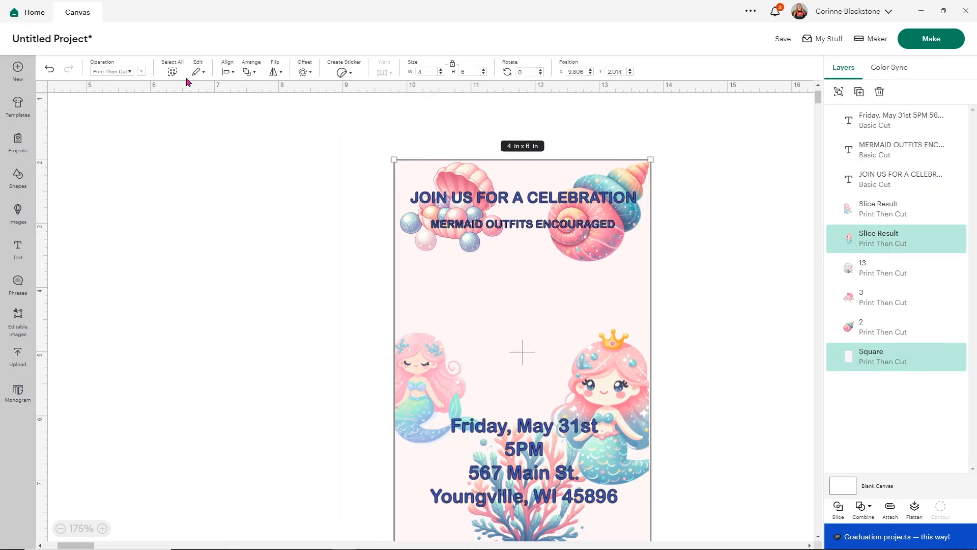
left_click(224, 74)
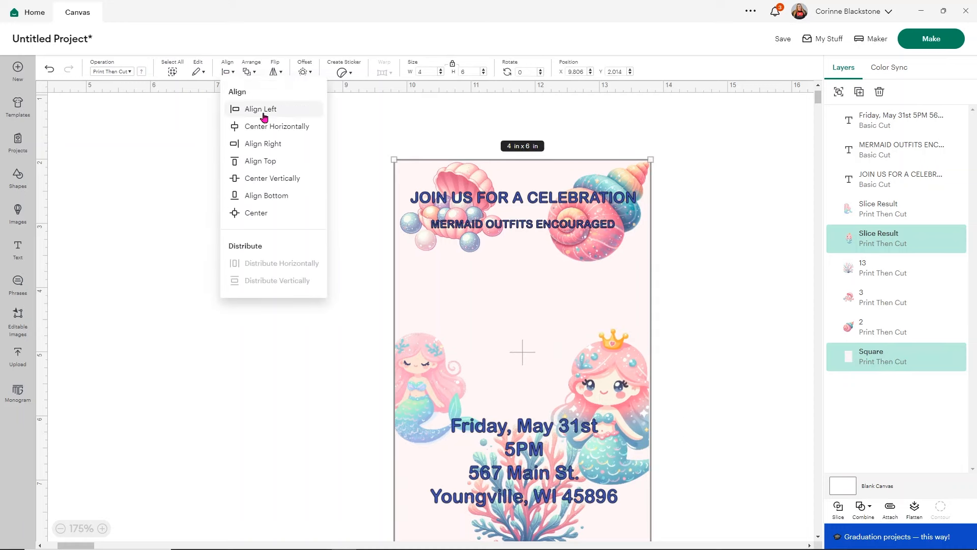
left_click(268, 145)
left_click(753, 287)
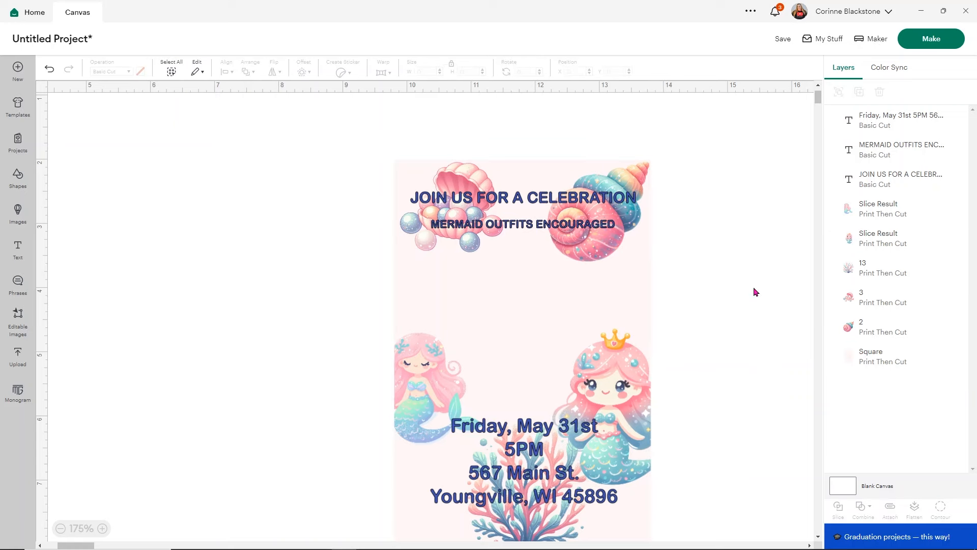
- Lower the celebration heading to about Y 2.93 in and the mermaid outfit note beneath it to about Y 3.47 in
scroll(732, 287, "down", 2)
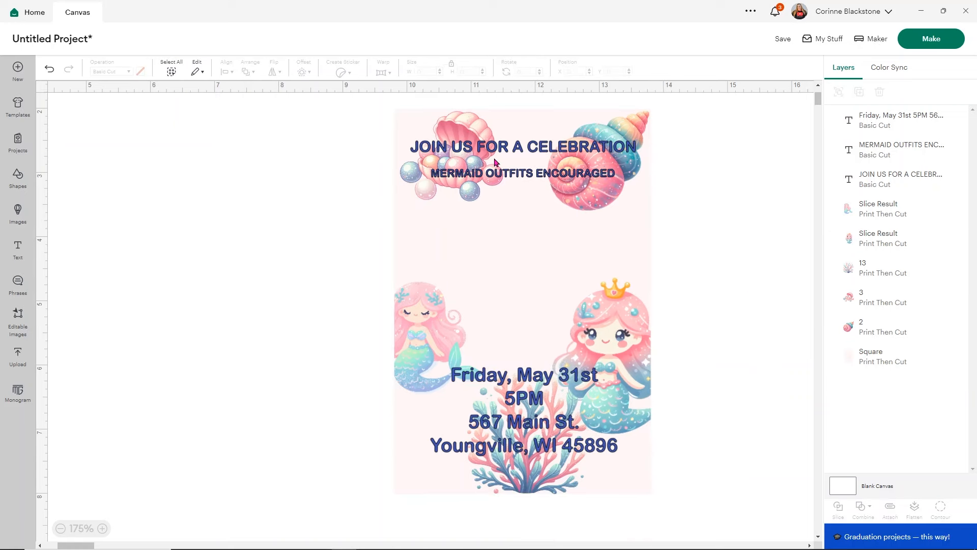
left_click_drag(502, 178, 502, 216)
left_click_drag(519, 147, 519, 175)
scroll(660, 226, "up", 2)
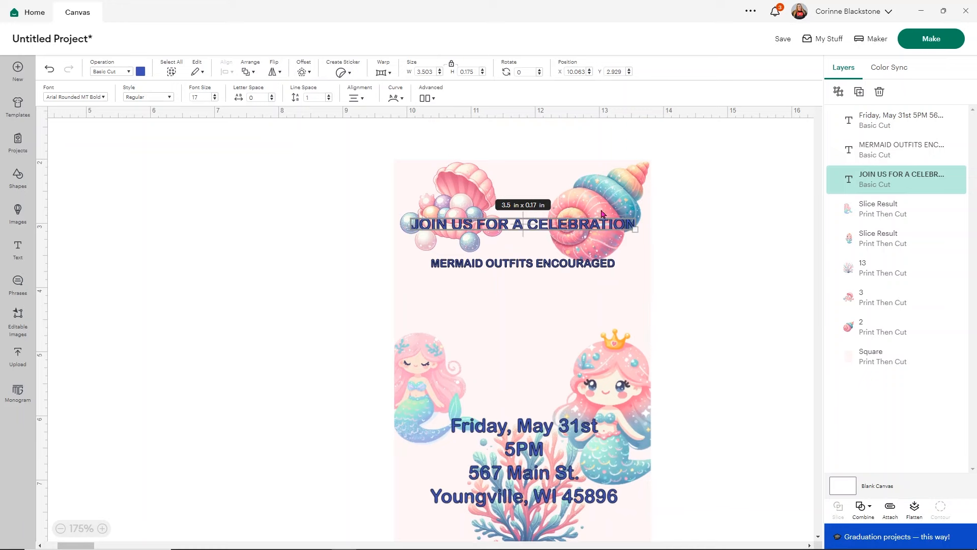
left_click_drag(549, 264, 551, 259)
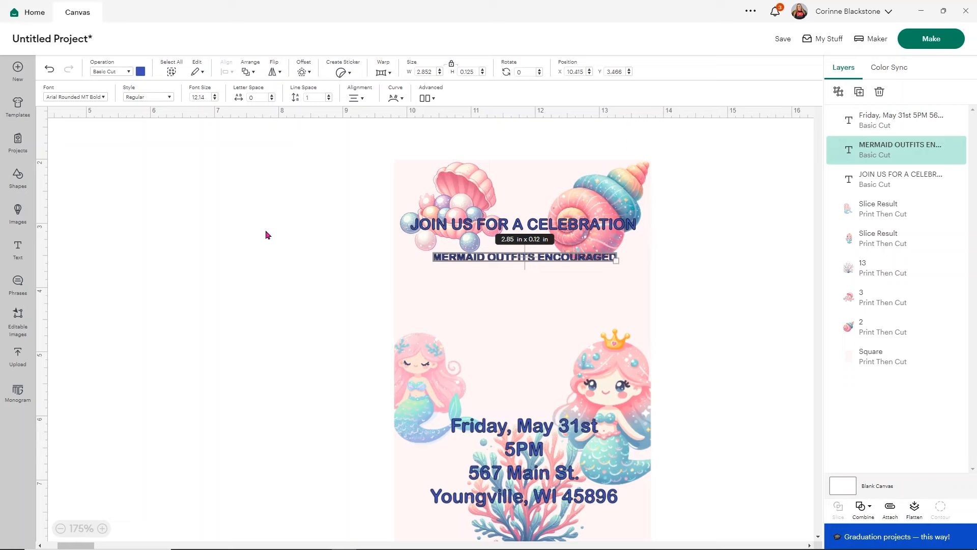
left_click(326, 194)
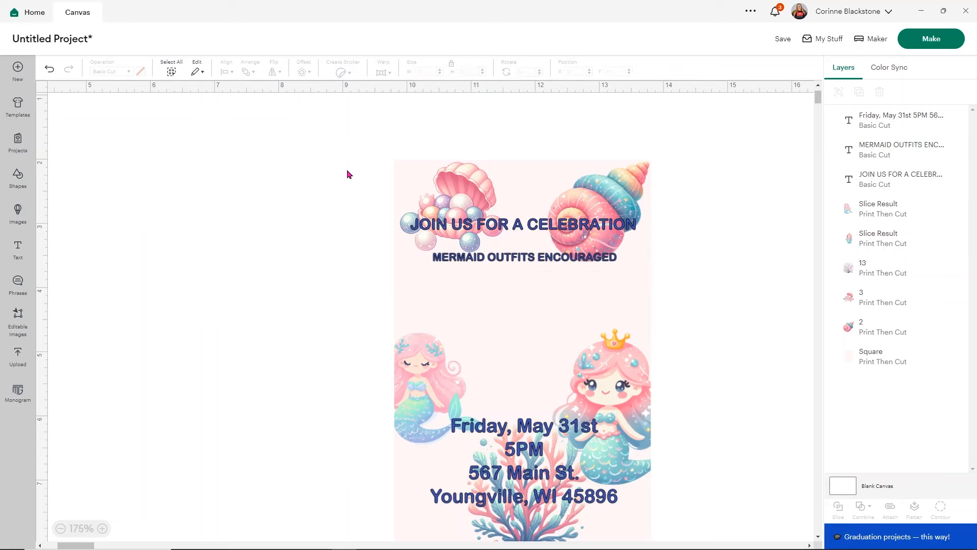
- Flatten all of the card's text, clipart and background layers into one, and unflatten them again
left_click_drag(358, 125, 704, 545)
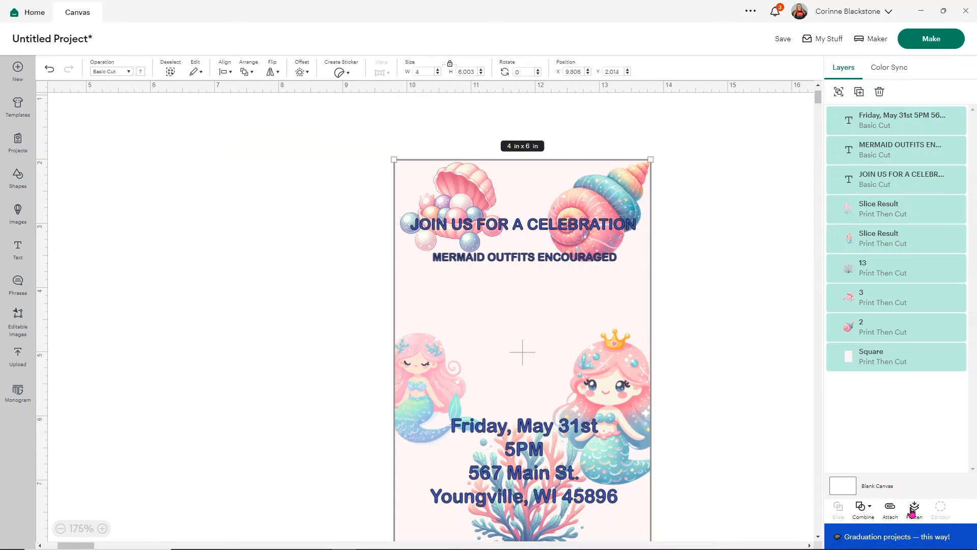
left_click(913, 510)
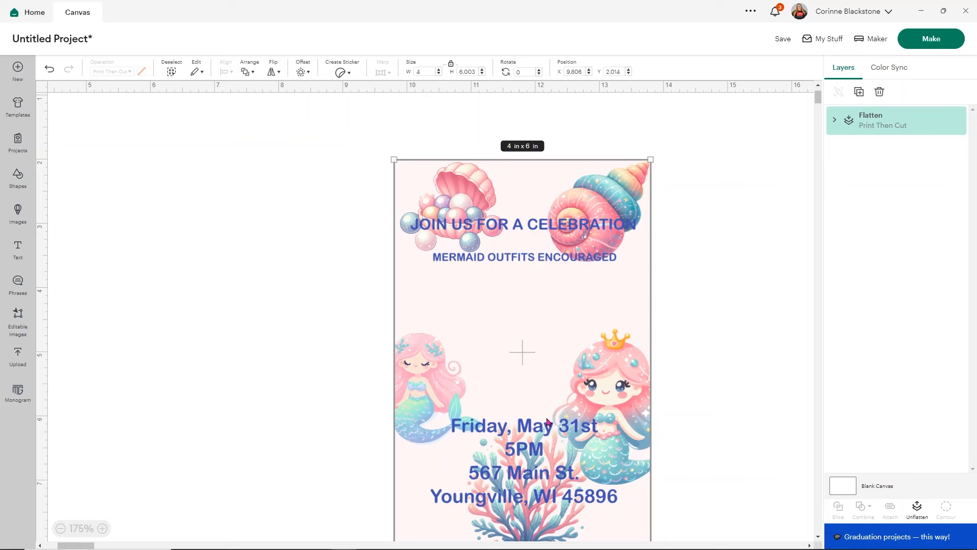
left_click(917, 508)
left_click(685, 380)
- Add a 0.001 in welded offset with rounded corners to the event details text and colour it the card's pale pink
left_click(533, 436)
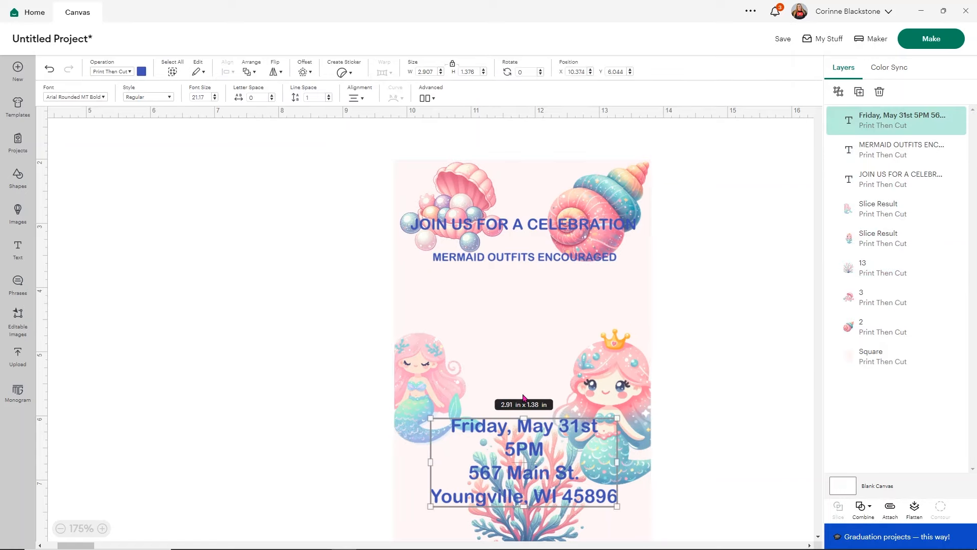
left_click(301, 73)
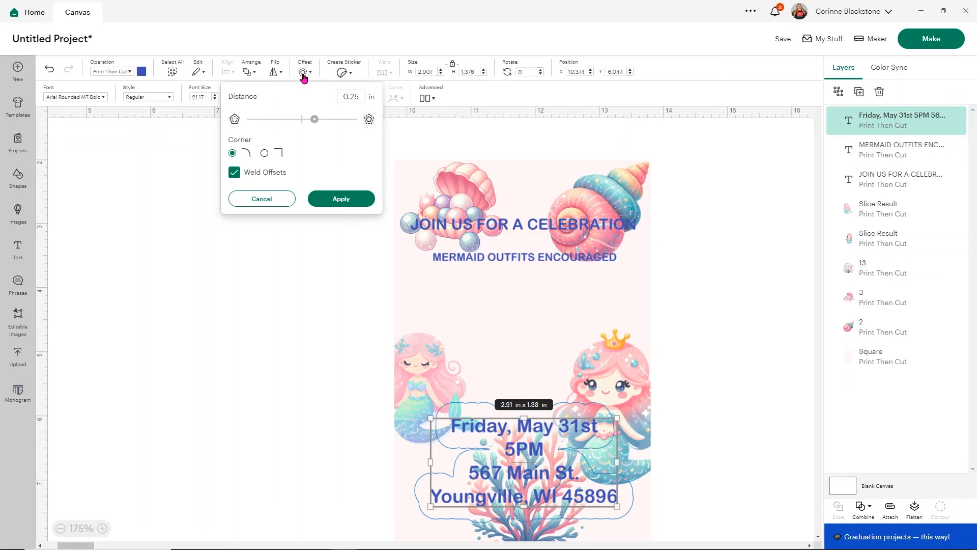
left_click_drag(311, 120, 305, 126)
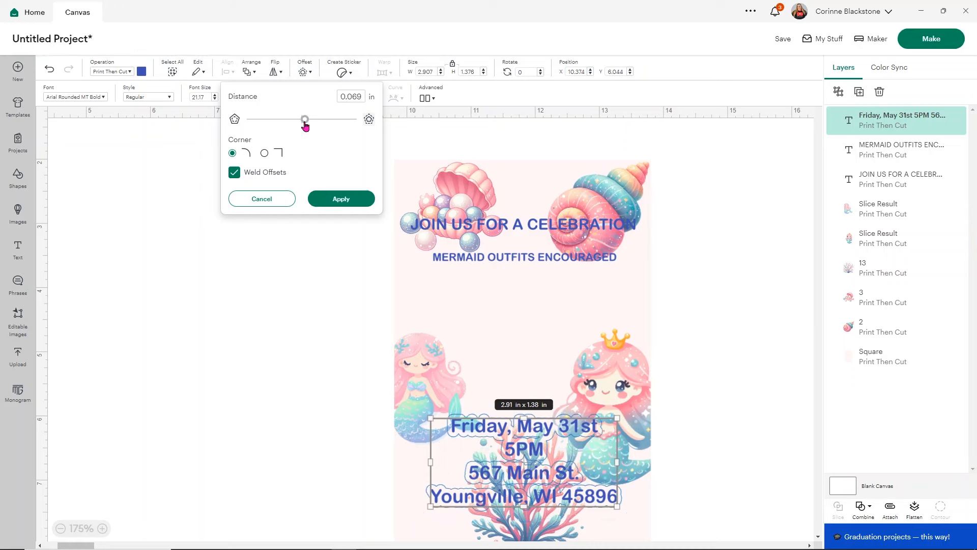
left_click_drag(305, 126, 302, 126)
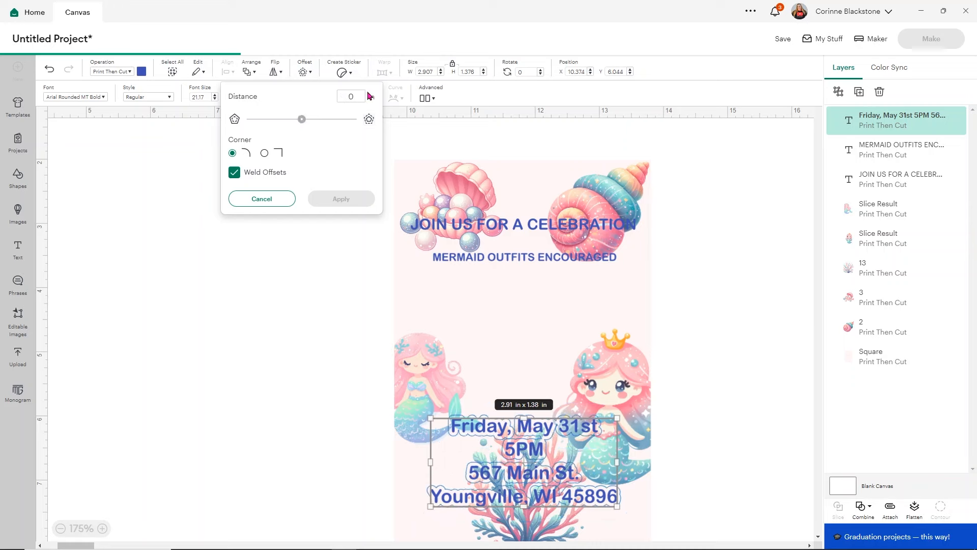
type(".001")
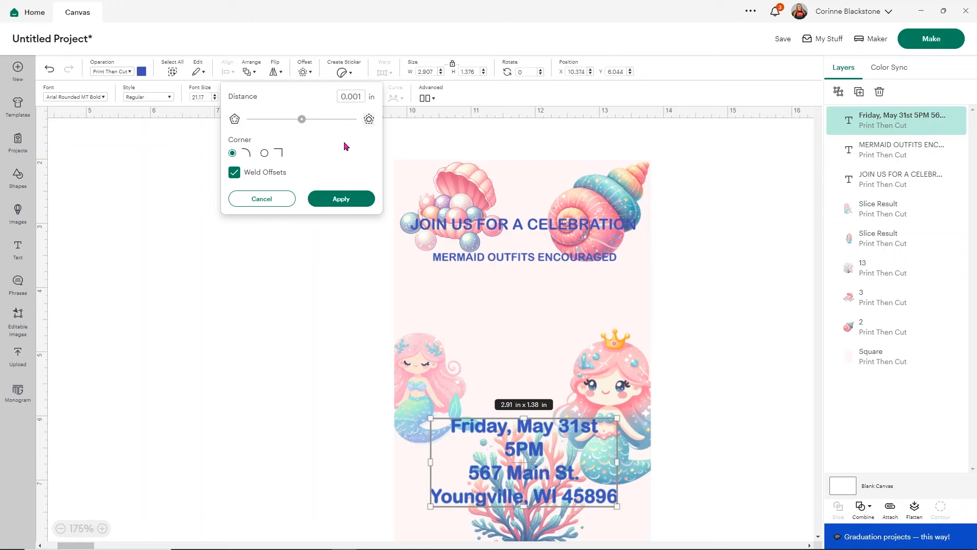
left_click(343, 203)
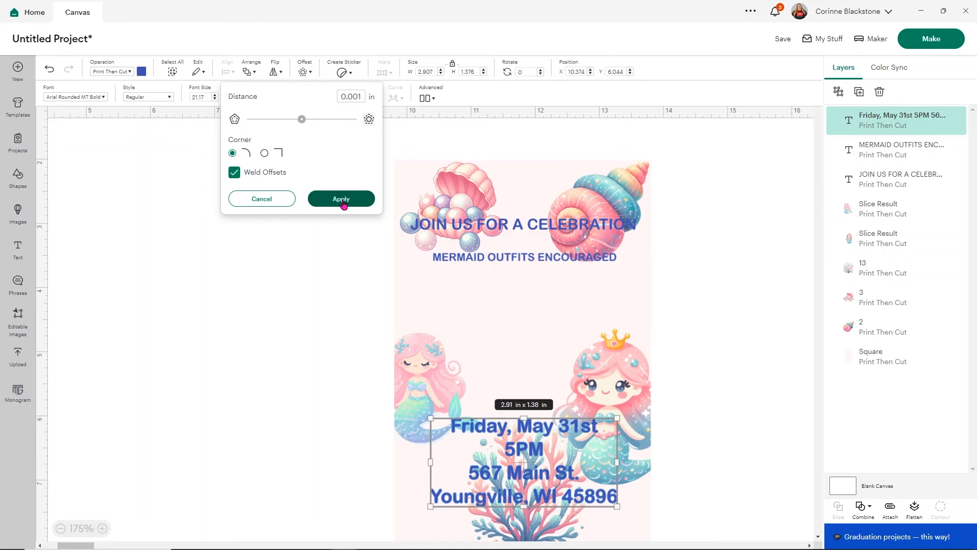
left_click(141, 71)
left_click(152, 133)
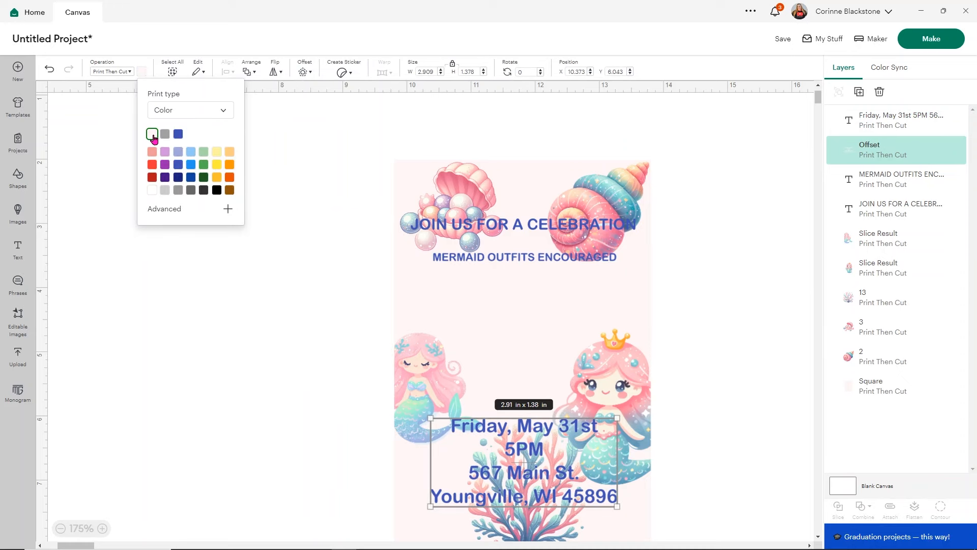
- Check the legibility of the event details against the coral and delete their offset layer
scroll(599, 462, "up", 10)
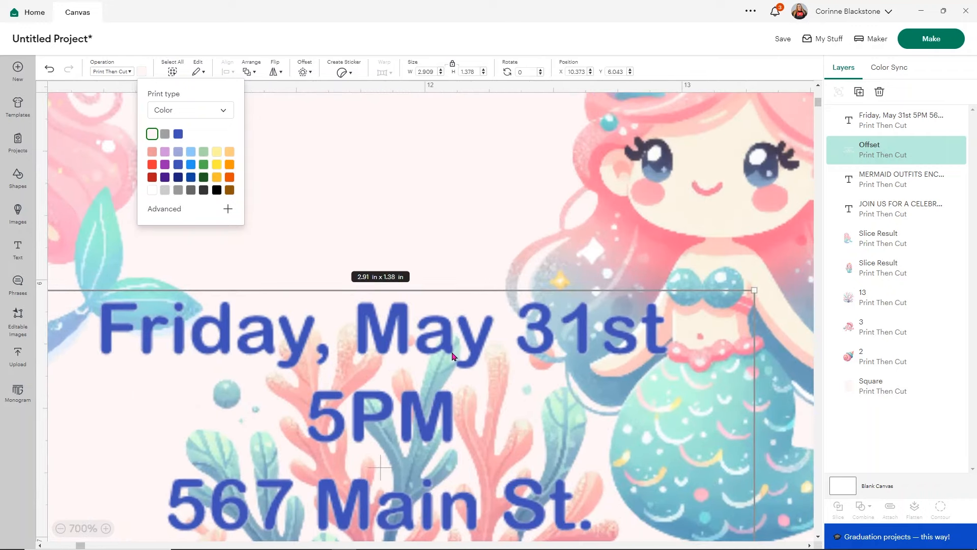
left_click(414, 224)
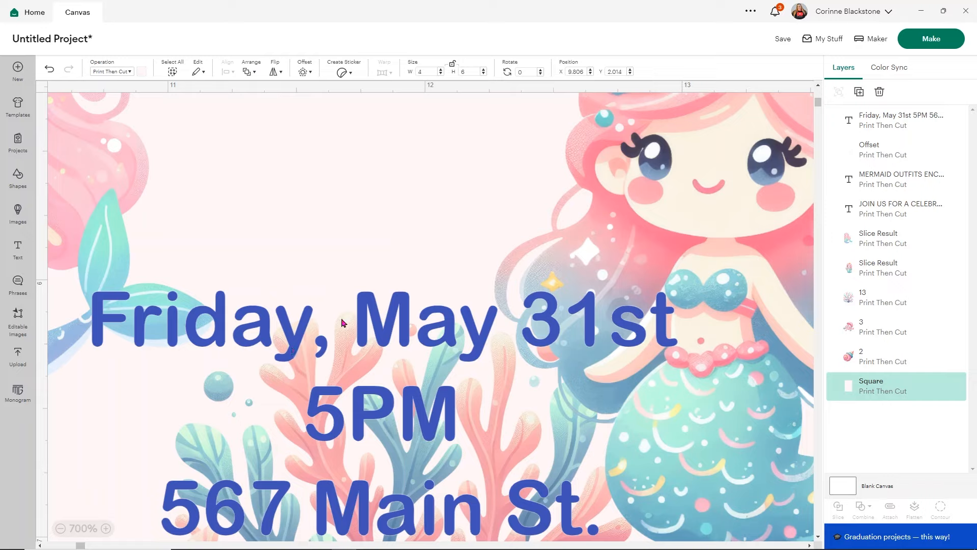
scroll(341, 319, "down", 8)
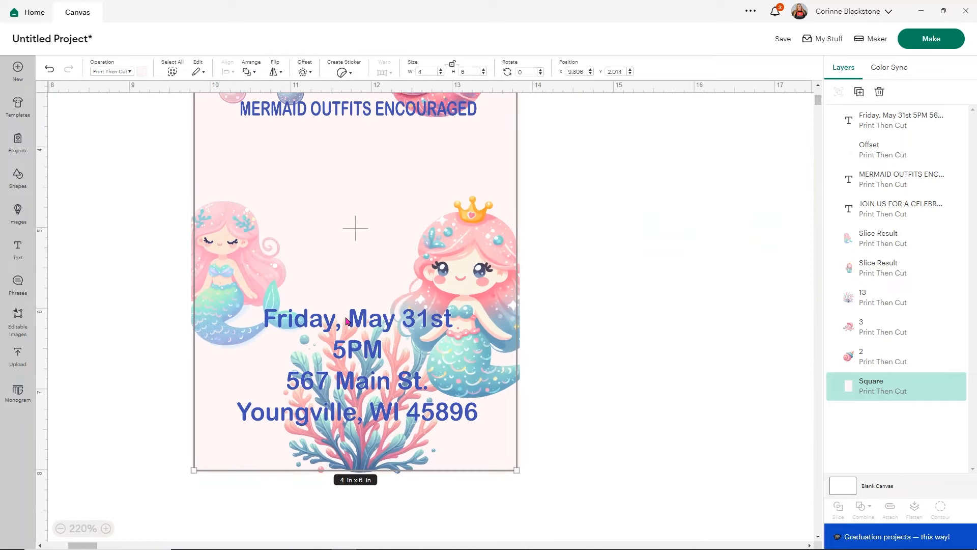
scroll(346, 320, "down", 3)
scroll(607, 245, "up", 5)
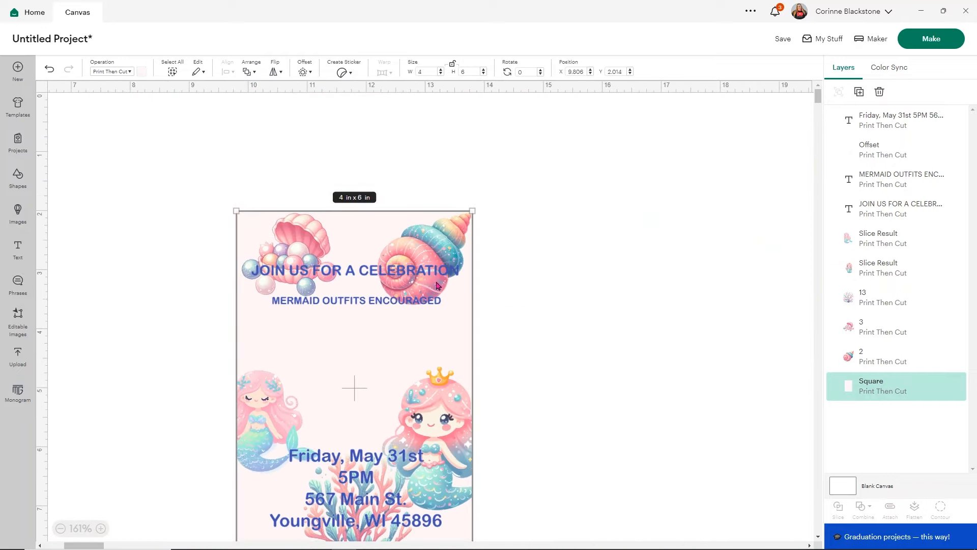
scroll(532, 327, "down", 4)
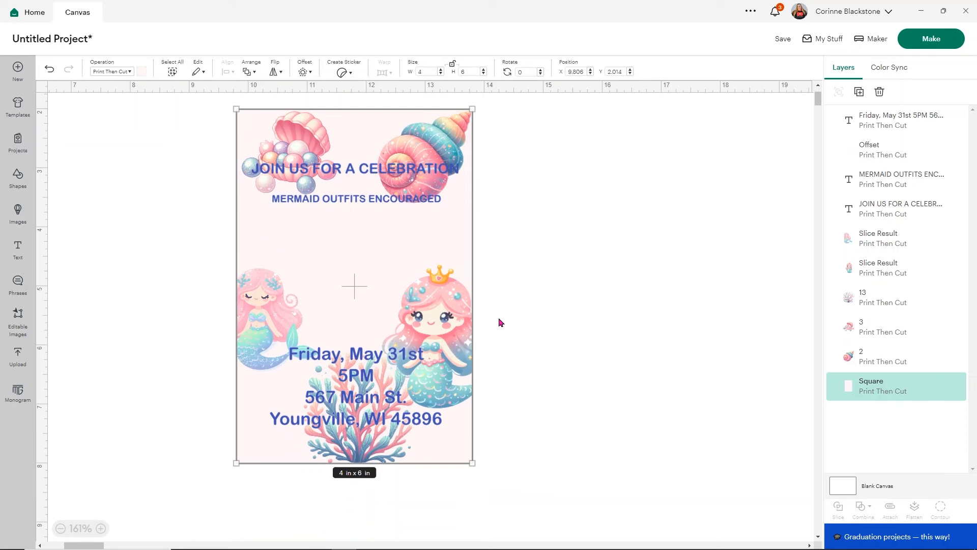
left_click(914, 150)
key("Delete")
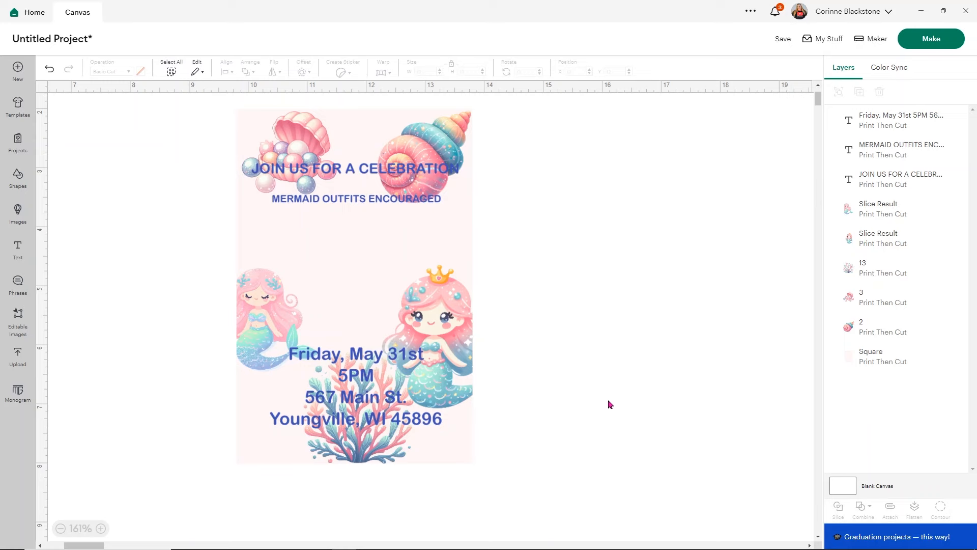
- Flatten the three text lines, the clipart and the background rectangle into one printable layer
left_click_drag(529, 479, 172, 91)
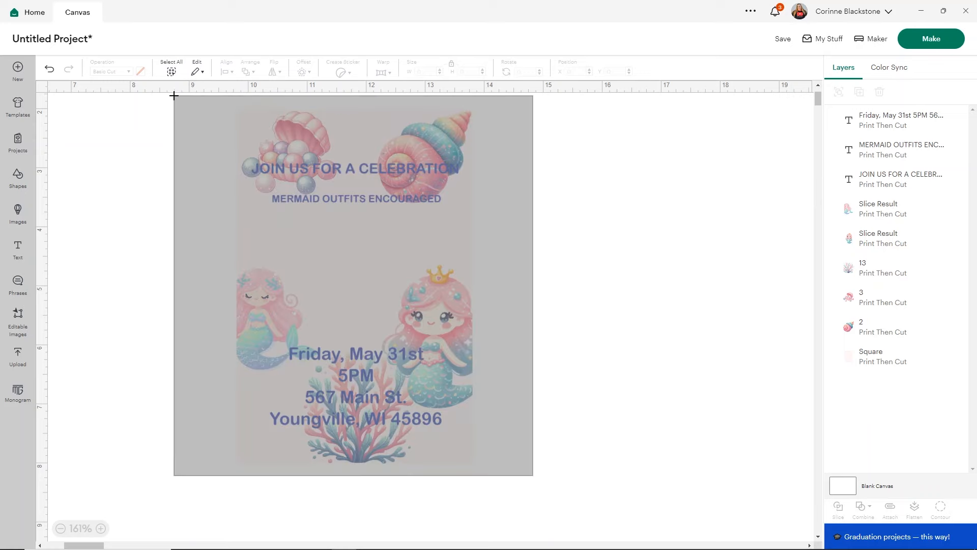
left_click(914, 508)
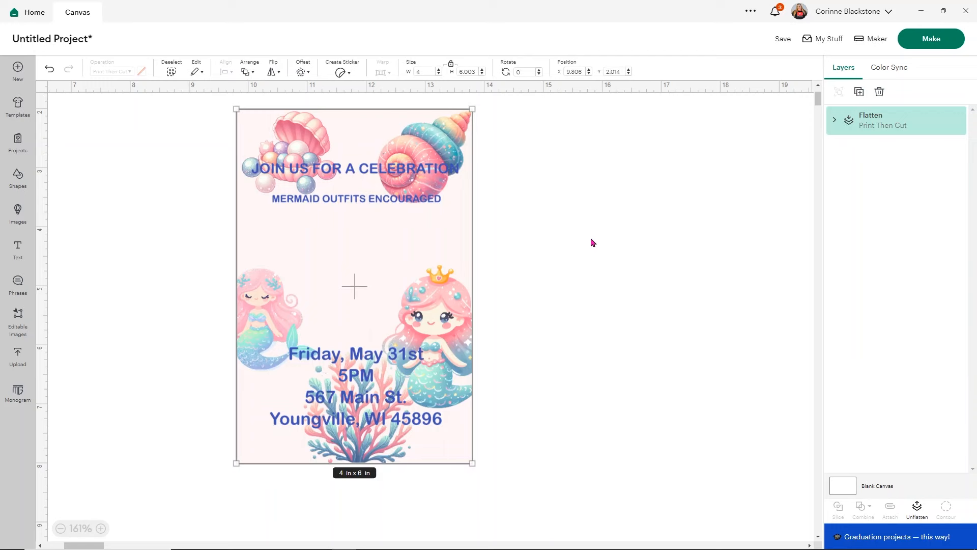
left_click(67, 261)
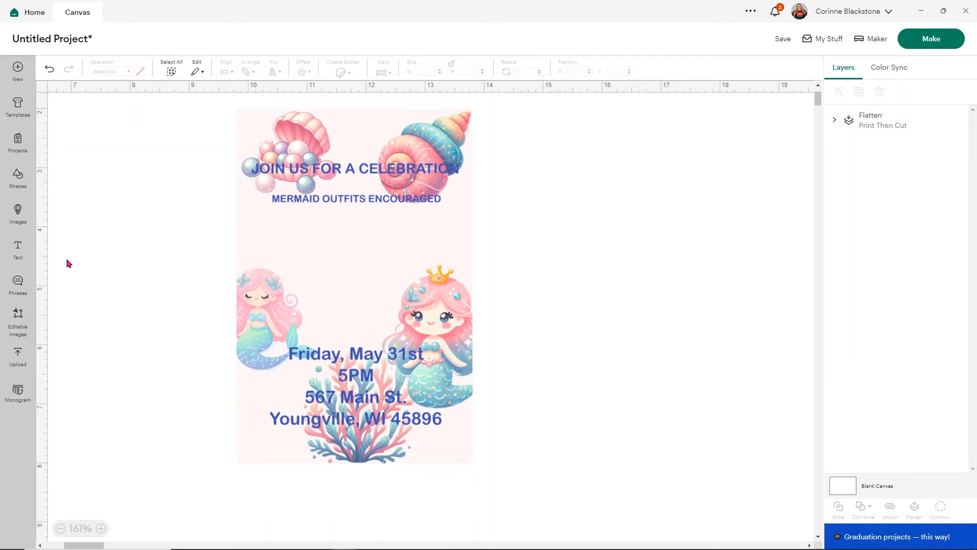
- Add a new text object containing the birthday person's first name on a single line
left_click(18, 249)
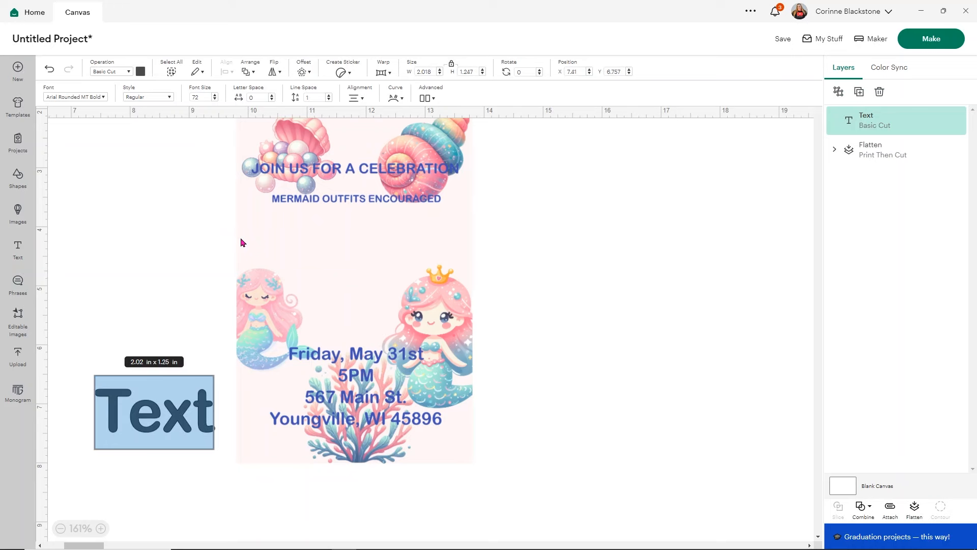
type("Corinne")
key("Return")
type("t")
key("BackSpace")
key("BackSpace")
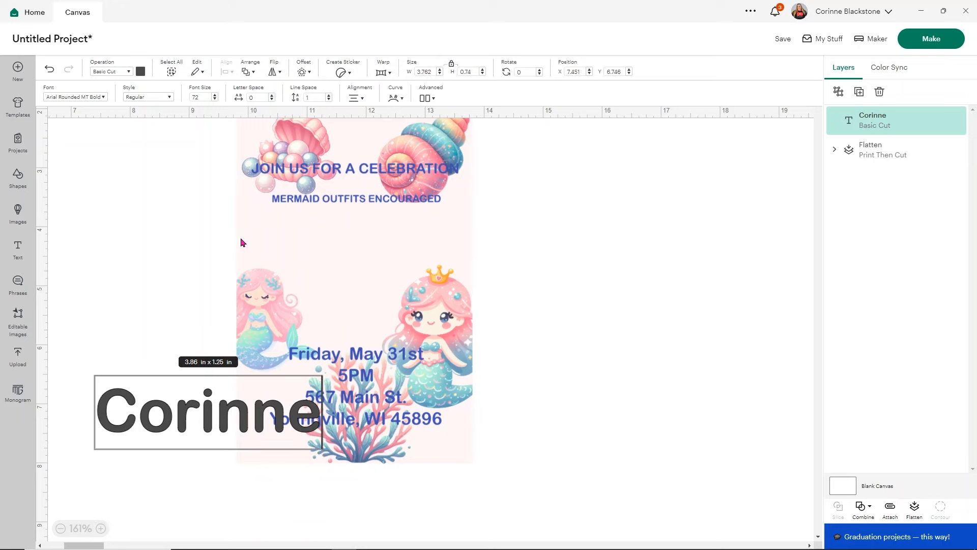
- Search the system fonts for "simple" and "black", and set the name's font to Black Sample
left_click(92, 93)
type("ari")
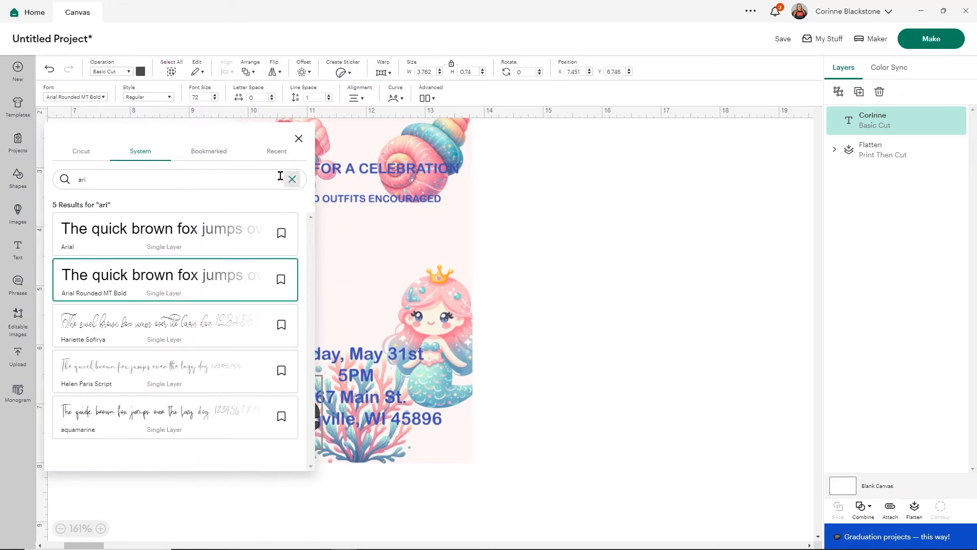
left_click(292, 179)
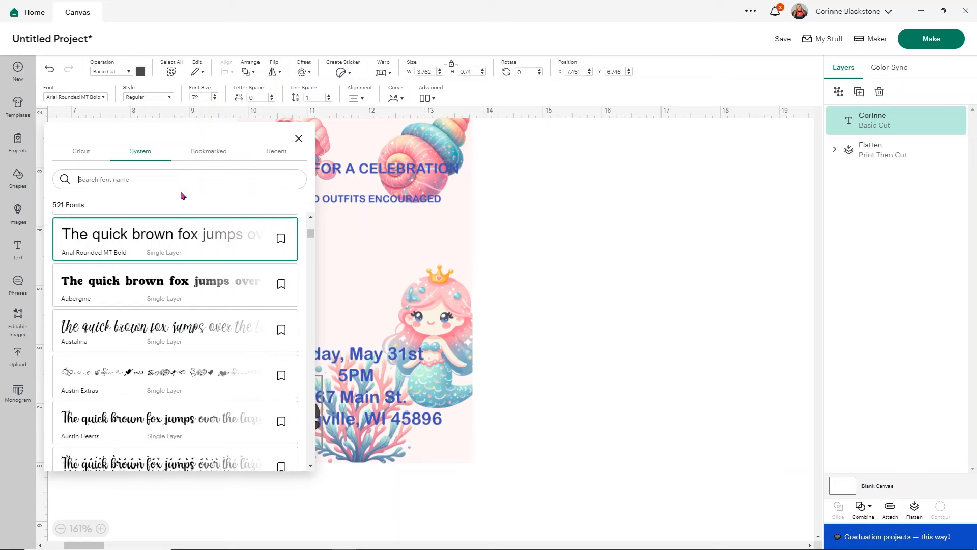
type("simple")
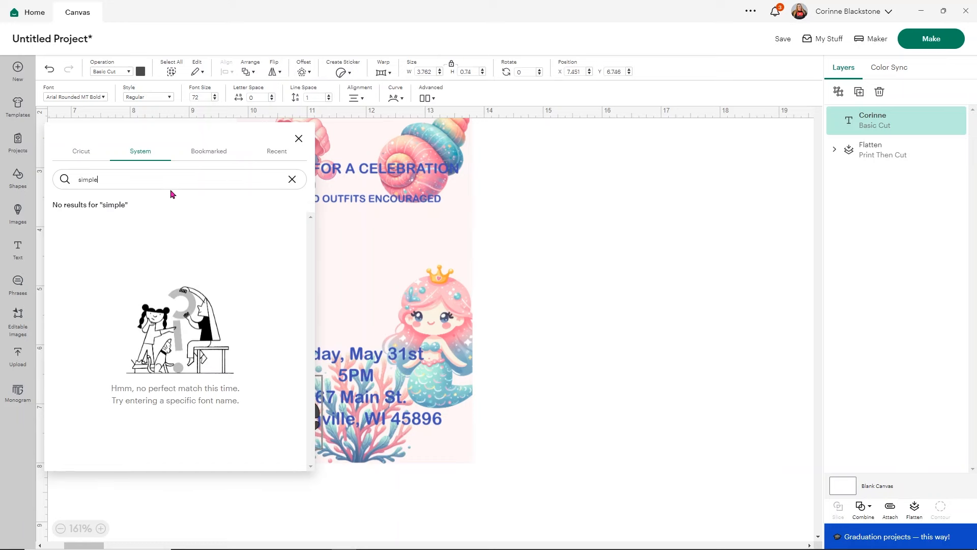
key("BackSpace")
key("BackSpace")
key("BackSpace")
key("BackSpace")
key("BackSpace")
key("BackSpace")
type("black")
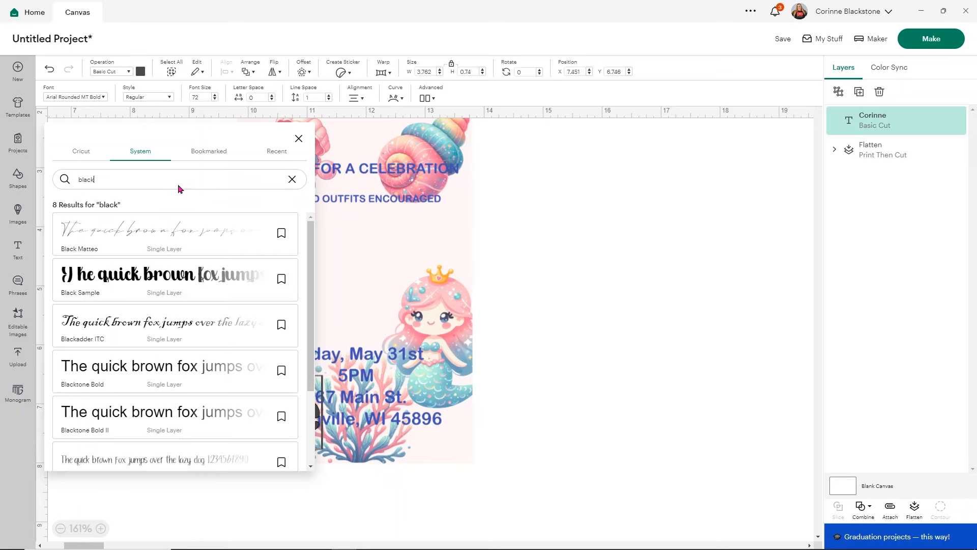
left_click(128, 280)
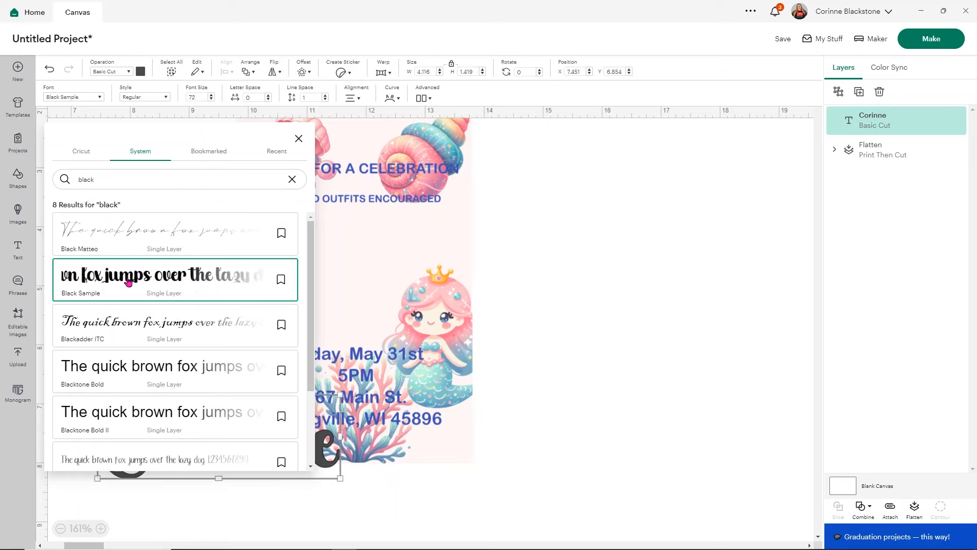
left_click(584, 309)
- Scale the name text to about 2.19 x 0.75 in and place it beneath the "MERMAID OUTFITS ENCOURAGED" line
left_click_drag(155, 474, 331, 288)
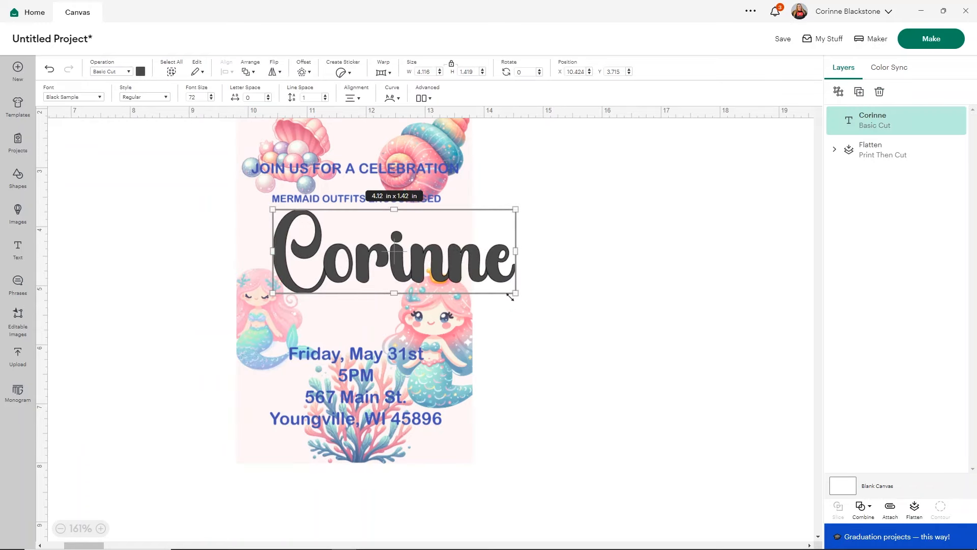
left_click_drag(516, 291, 402, 253)
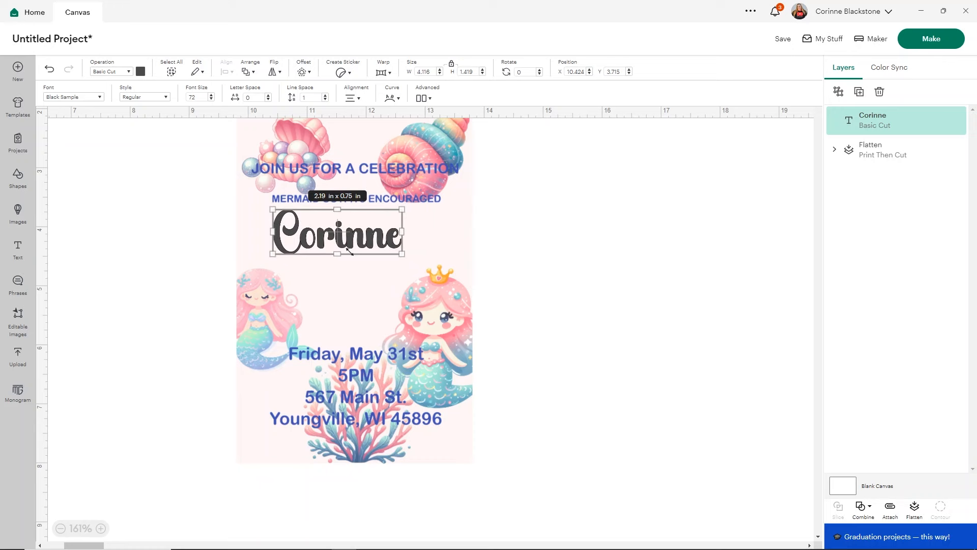
left_click_drag(341, 244, 358, 241)
- Duplicate the name text, change the copy to "turns", and place it directly beneath the name
key("ctrl+d")
left_click_drag(136, 151, 366, 283)
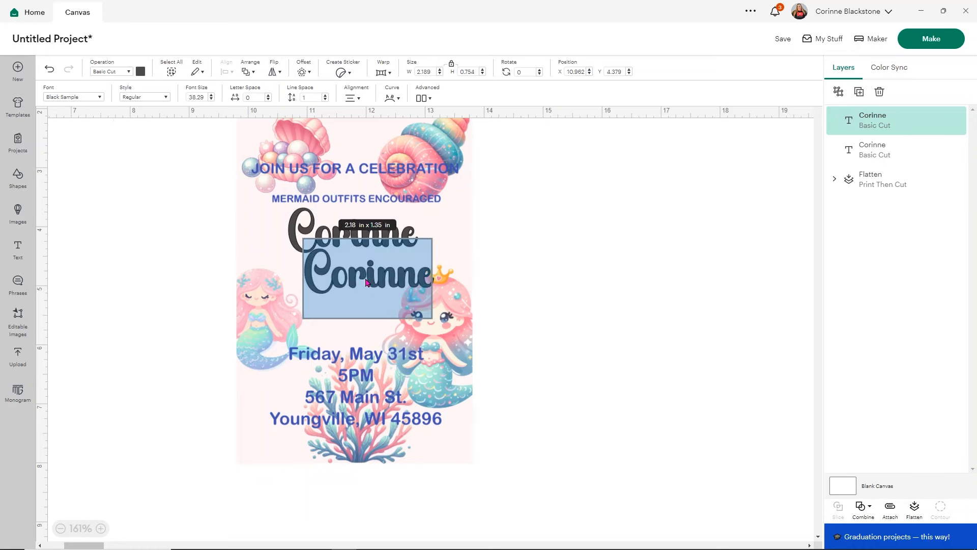
type("turns")
left_click(211, 256)
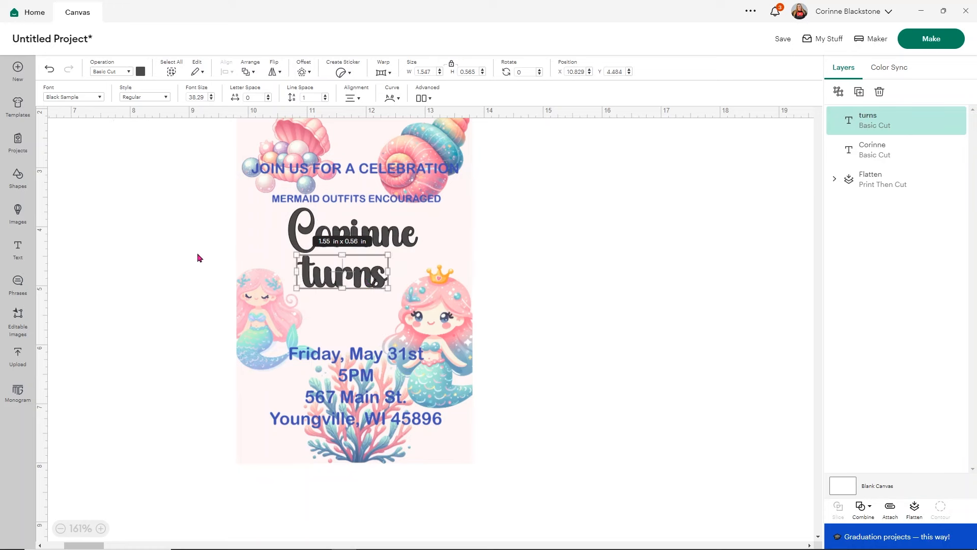
left_click_drag(353, 280, 374, 277)
- Add another copy of the name text beneath "turns" and change it to "16"
key("ctrl+v")
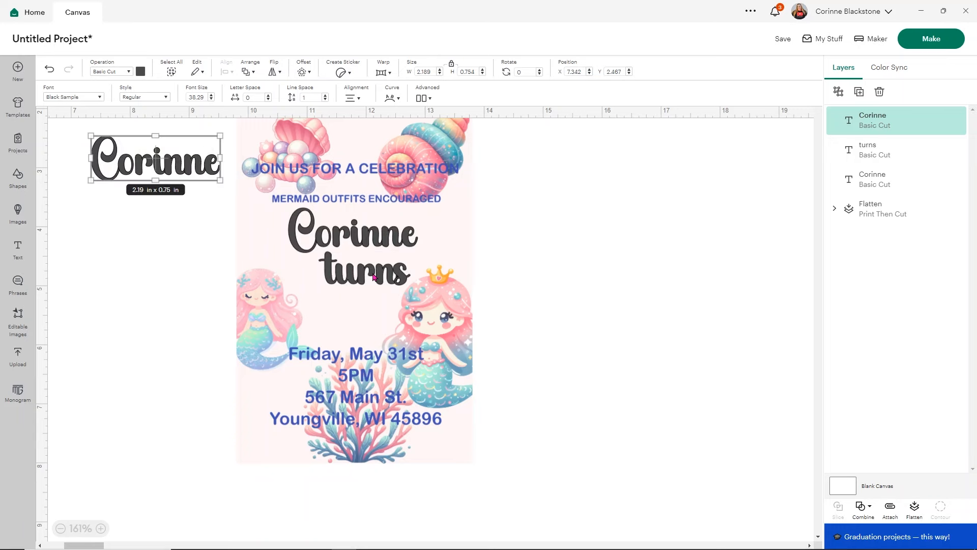
left_click_drag(202, 164, 366, 331)
type("16")
left_click(575, 221)
left_click(576, 286)
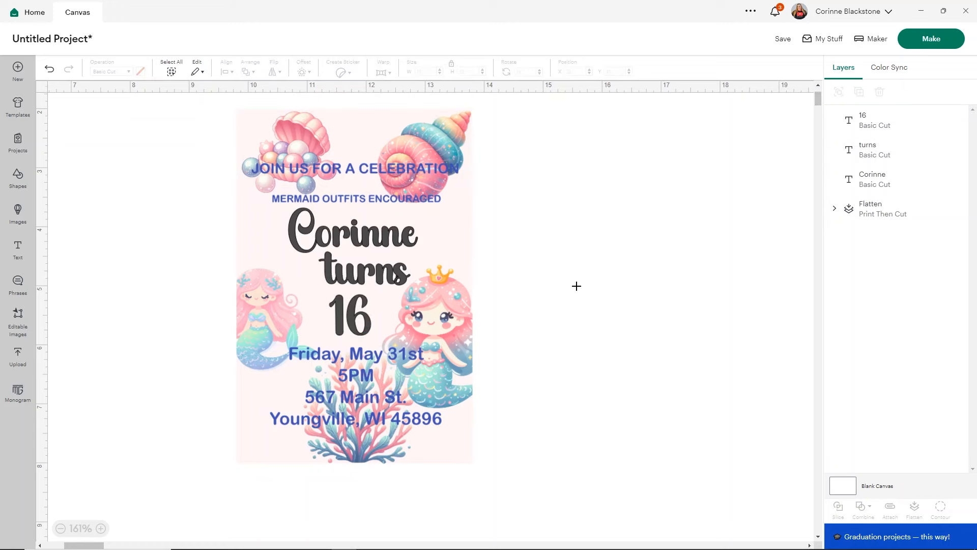
- Unite the name, "turns" and "16" text layers into a single shape
left_click(868, 122)
left_click(868, 151, "shift")
left_click(869, 182, "shift")
left_click(863, 507)
left_click(891, 431)
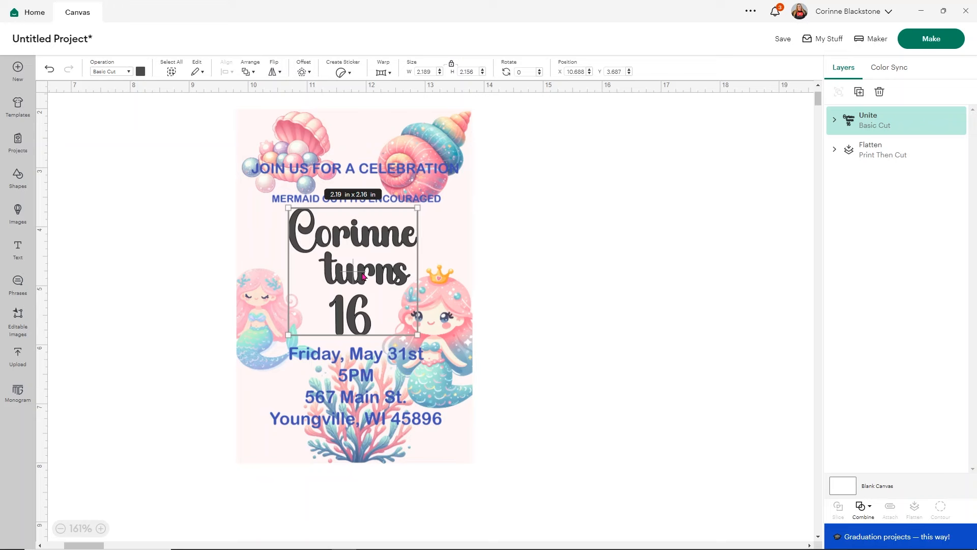
- Flip the united lettering horizontally and move it off the invitation onto the blank canvas beside it
left_click(274, 71)
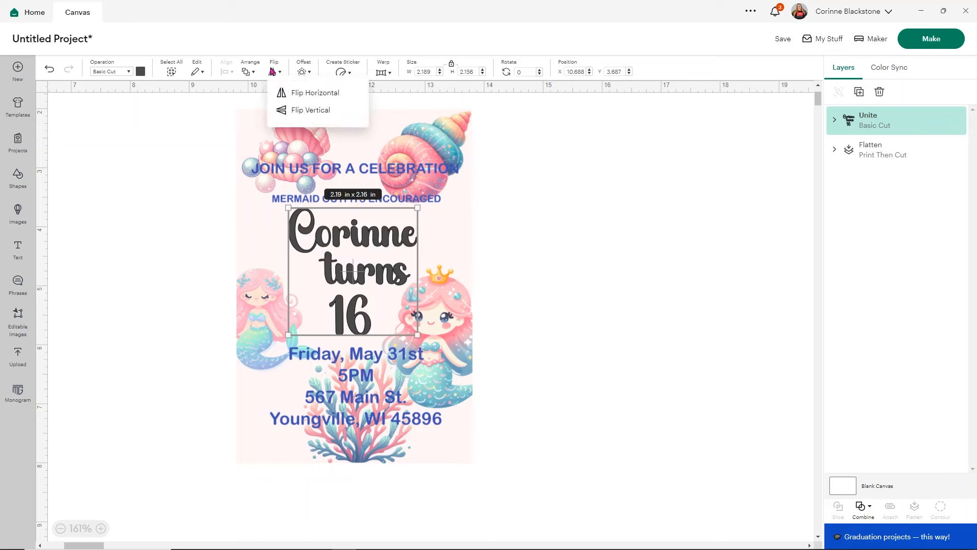
left_click(302, 96)
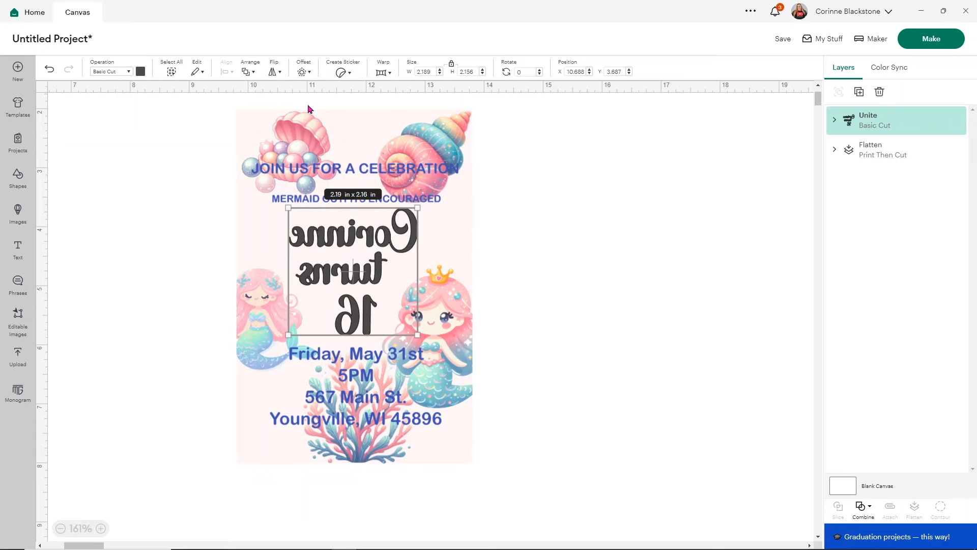
left_click_drag(363, 252, 630, 223)
- Rotate the flattened invitation by 90 degrees
left_click(319, 305)
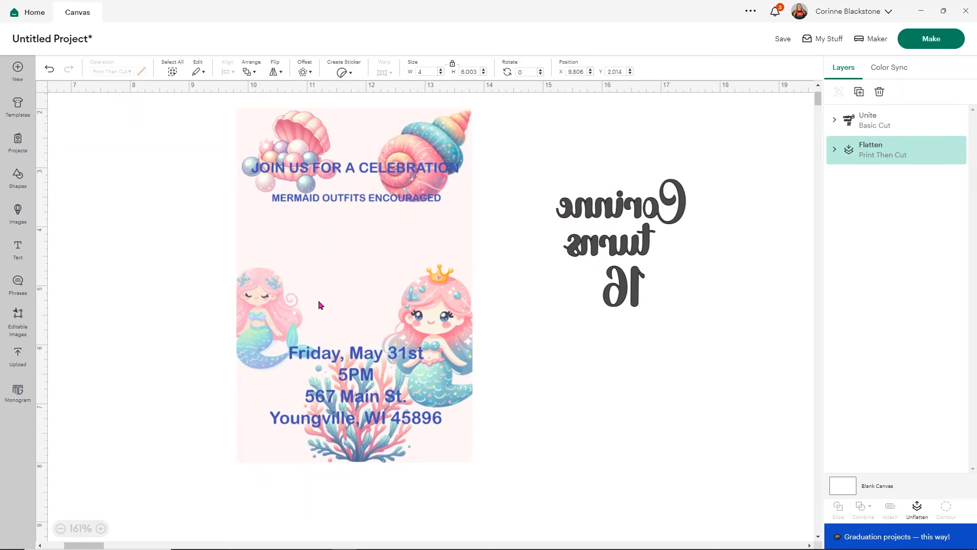
left_click(520, 71)
type("90")
key("Return")
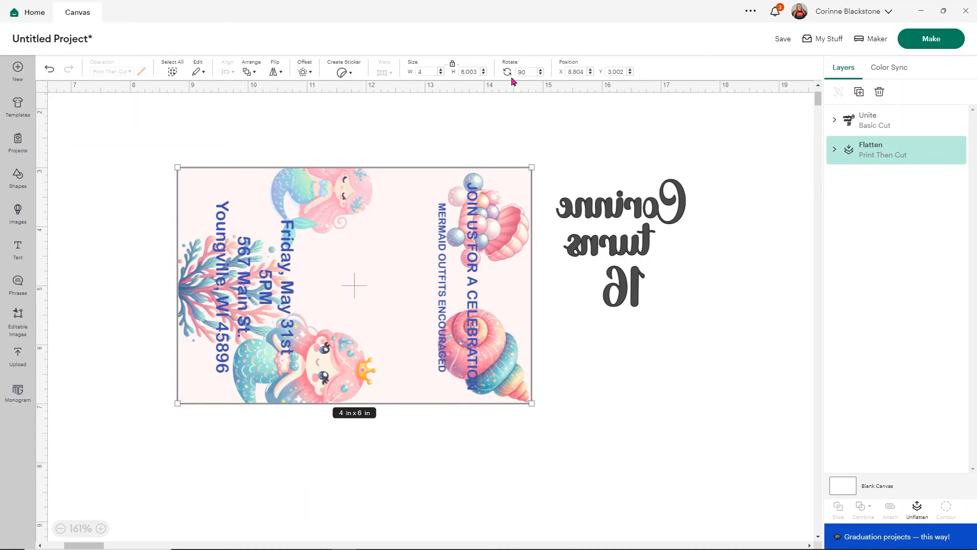
- Duplicate the rotated invitation and position the two cards one above the other with a small gap between them
left_click(860, 92)
left_click_drag(400, 265, 461, 410)
mouse_move(448, 239)
left_mouse_down()
mouse_move(451, 179)
mouse_move(452, 245)
left_mouse_up()
scroll(408, 306, "down", 3)
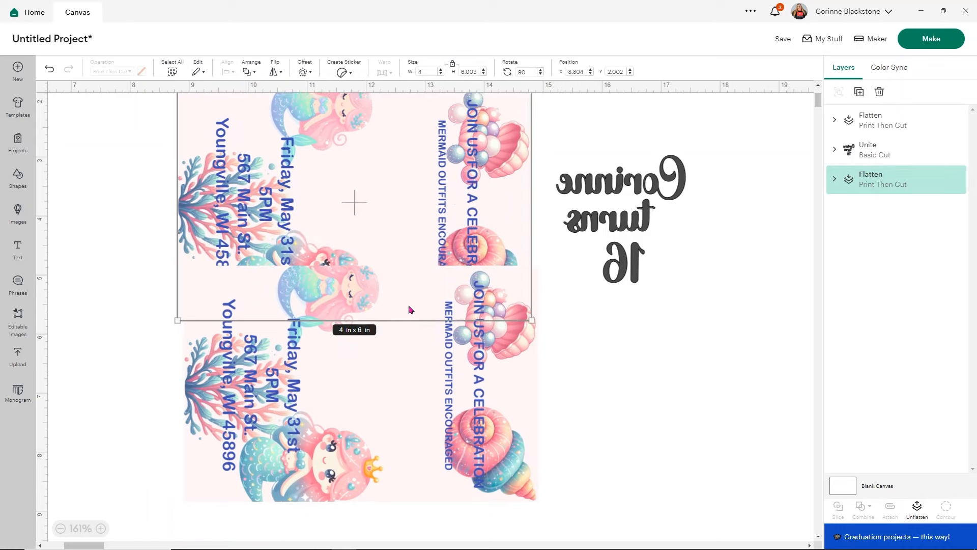
left_click(60, 529)
left_click(60, 528)
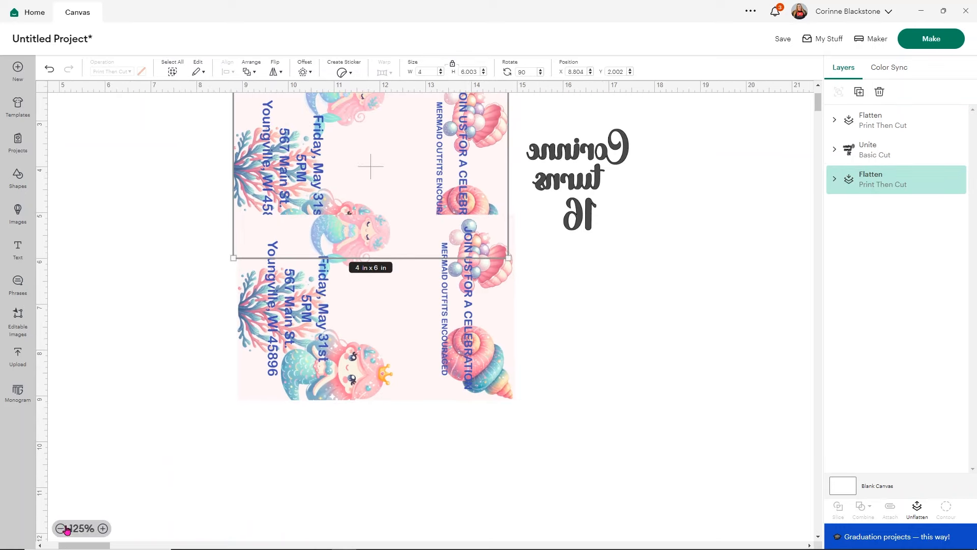
scroll(411, 237, "up", 5)
left_click_drag(398, 425, 394, 465)
left_click_drag(549, 443, 319, 323)
left_click(184, 254)
left_click_drag(185, 250, 341, 363)
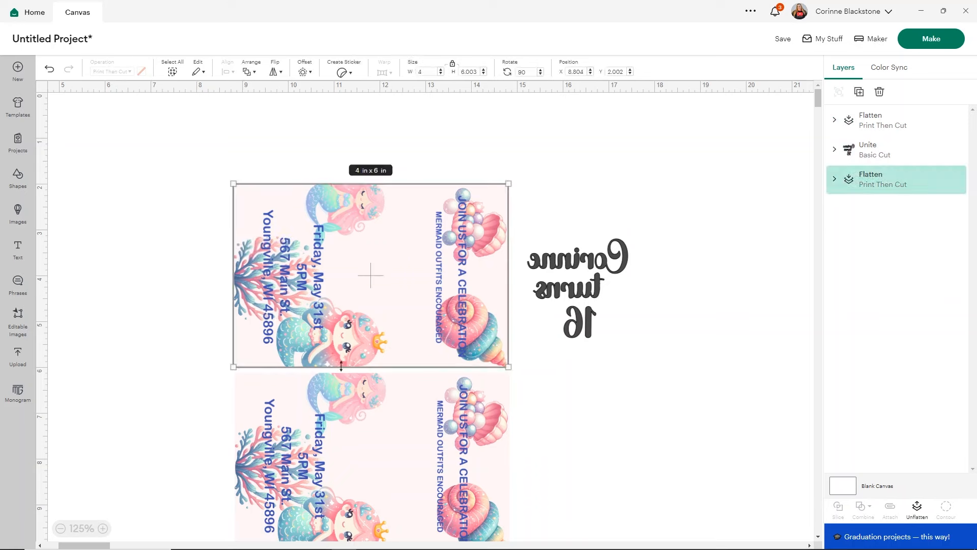
- Center the two invitations horizontally on each other and attach them so they stay together on one page
left_click(177, 263)
left_click_drag(182, 264, 264, 423)
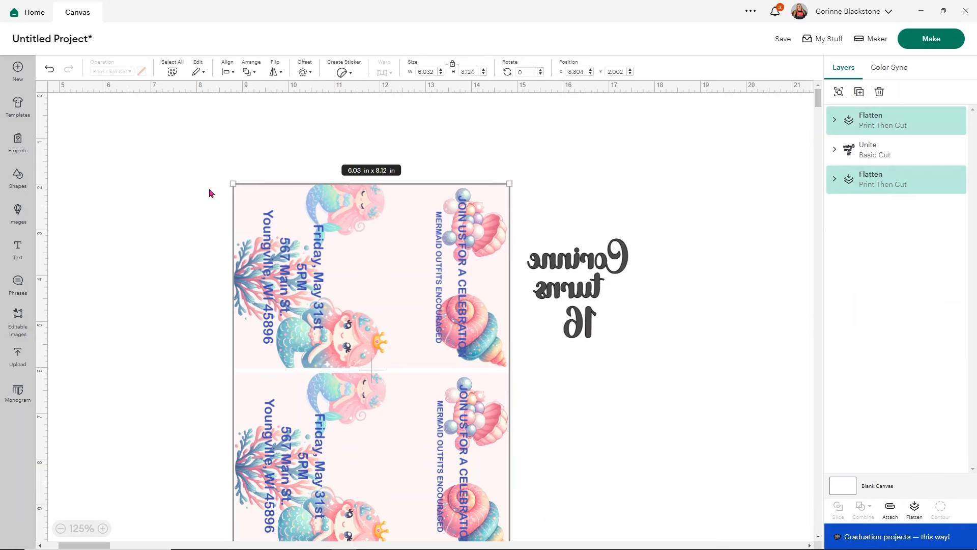
left_click(227, 72)
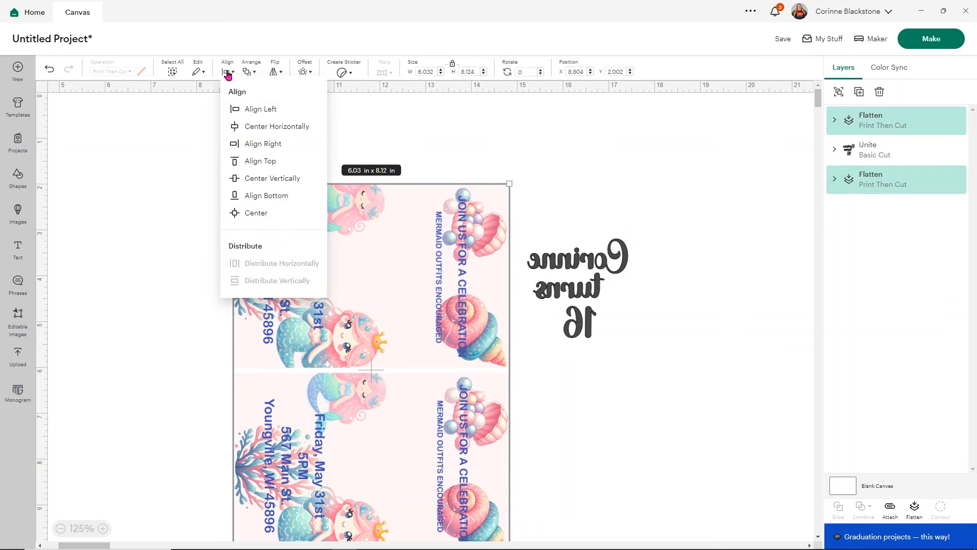
left_click(257, 127)
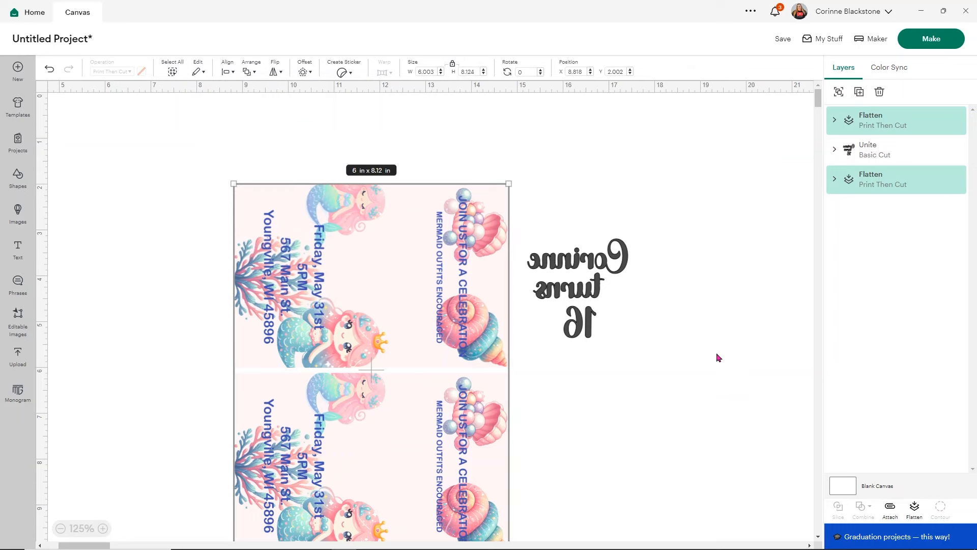
left_click(890, 507)
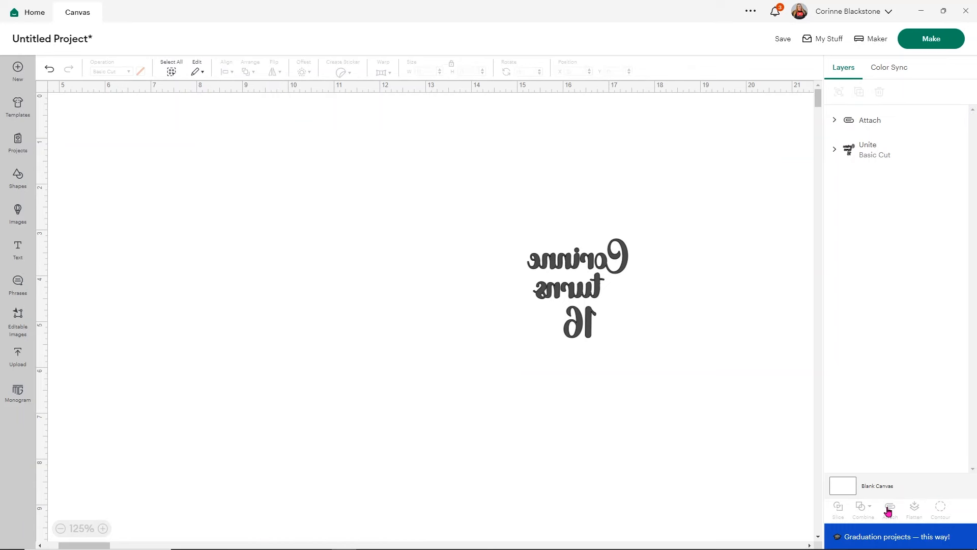
- Duplicate the mirrored lettering for the second card and save the project as "invite mermaid DS"
left_click(607, 246)
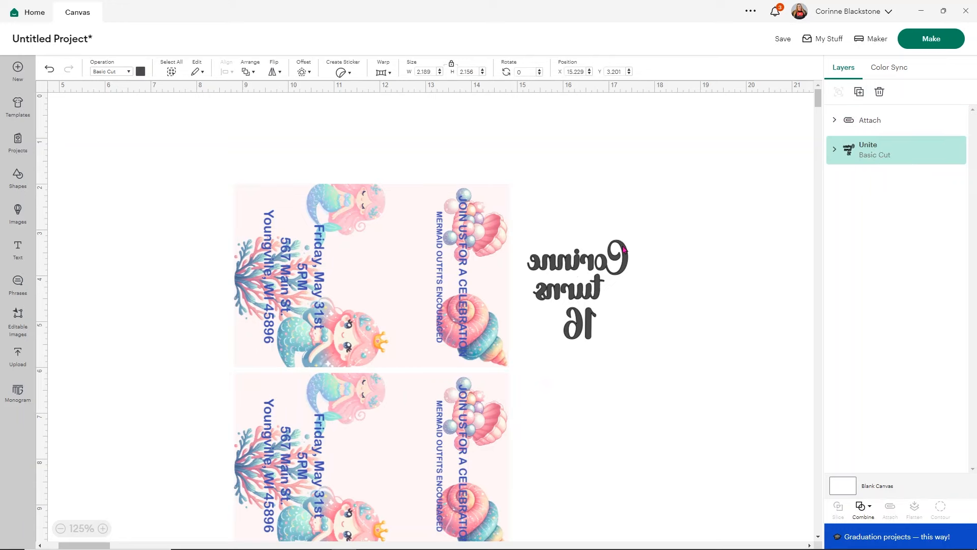
left_click(859, 93)
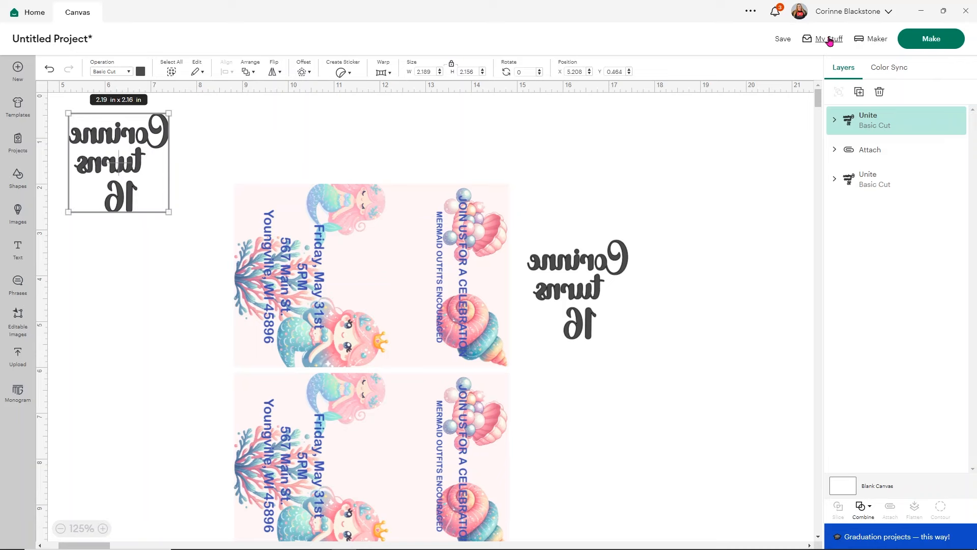
left_click(782, 39)
left_click(459, 77)
type("inv")
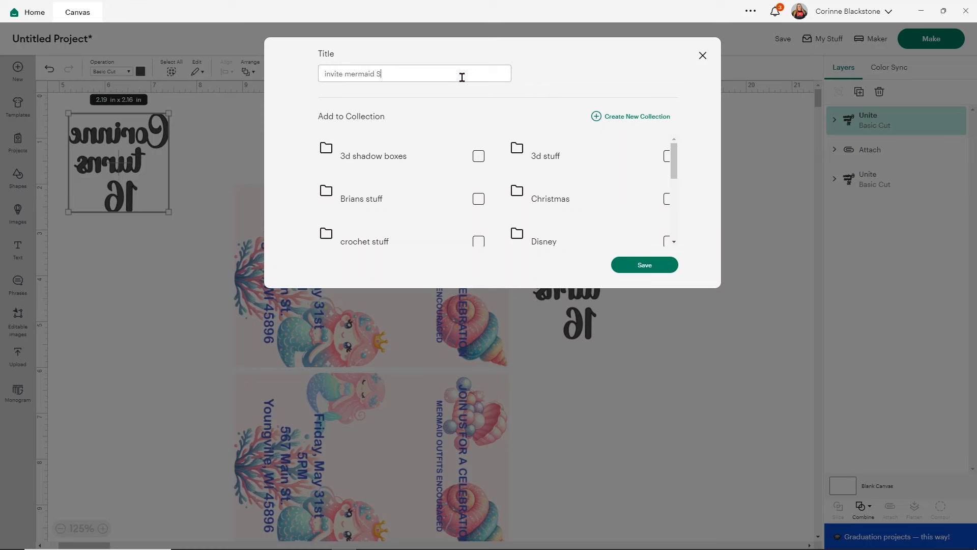
type("ite mermaid DS")
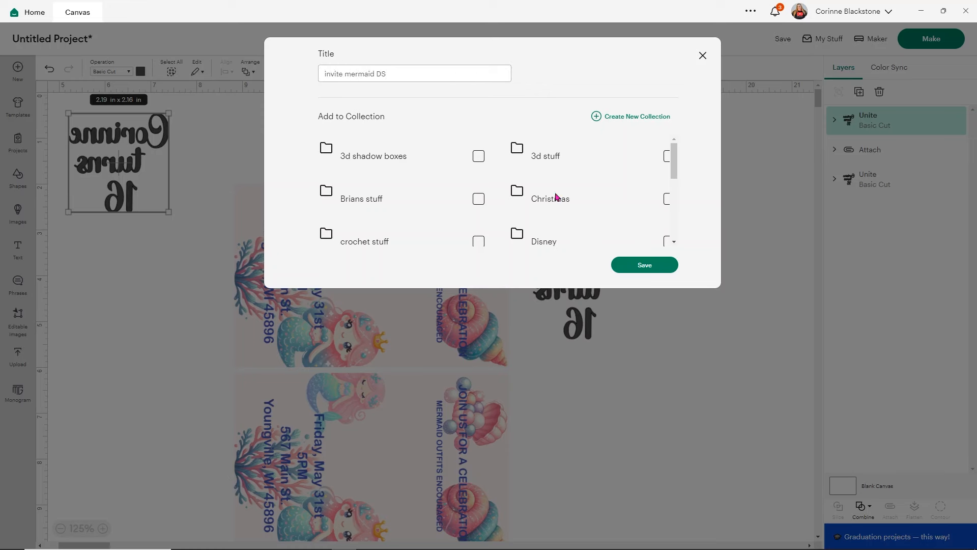
left_click(671, 265)
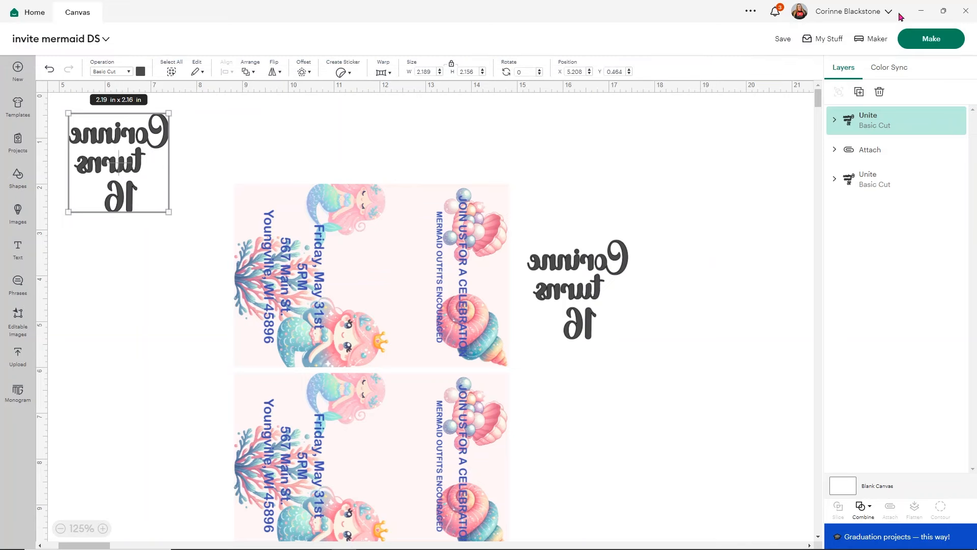
- Send the project to the mat preview, check the Print Then Cut and Basic Cut mats, and continue to the printing stage
left_click(925, 44)
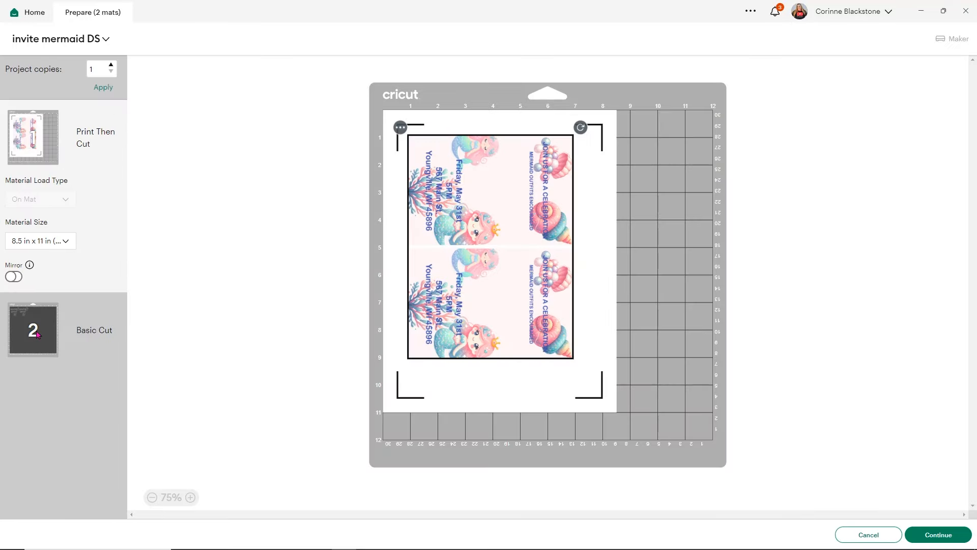
left_click(34, 331)
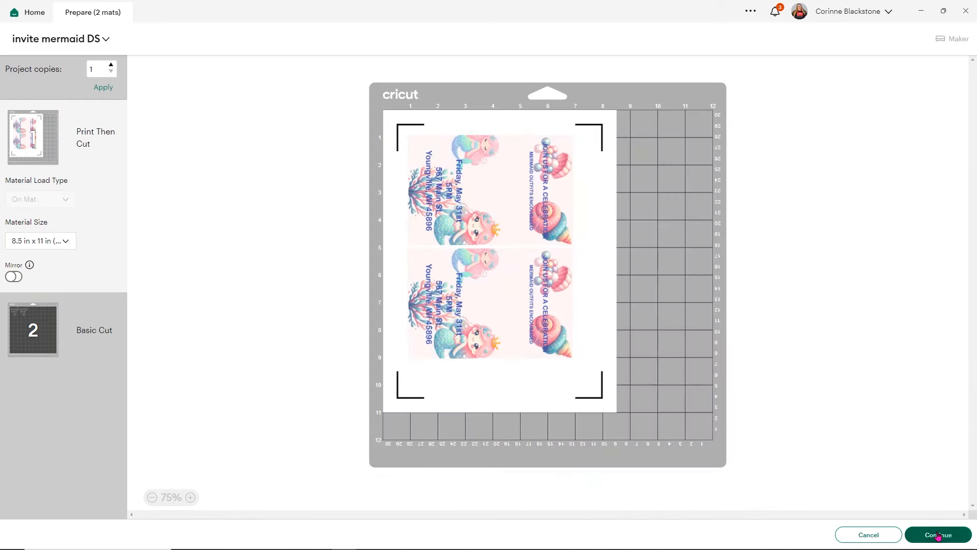
left_click(938, 533)
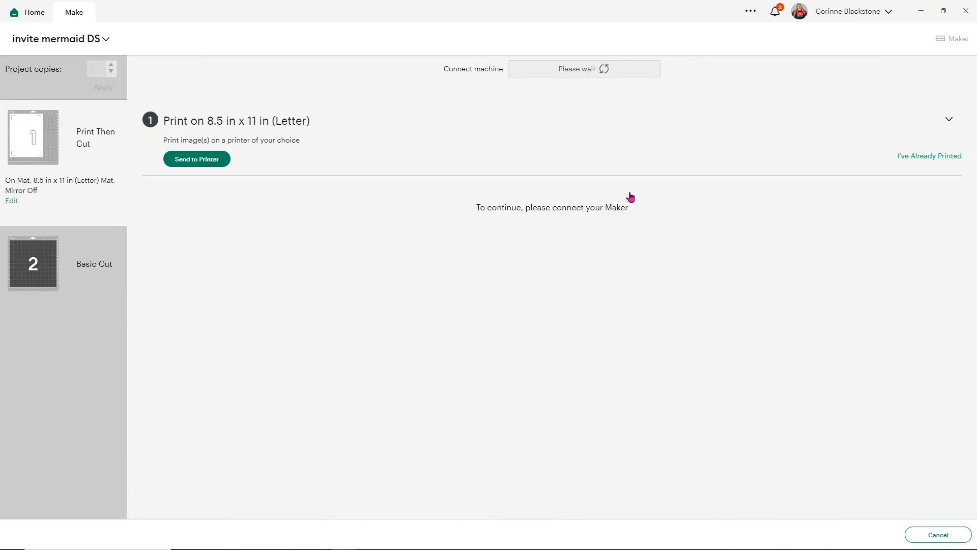